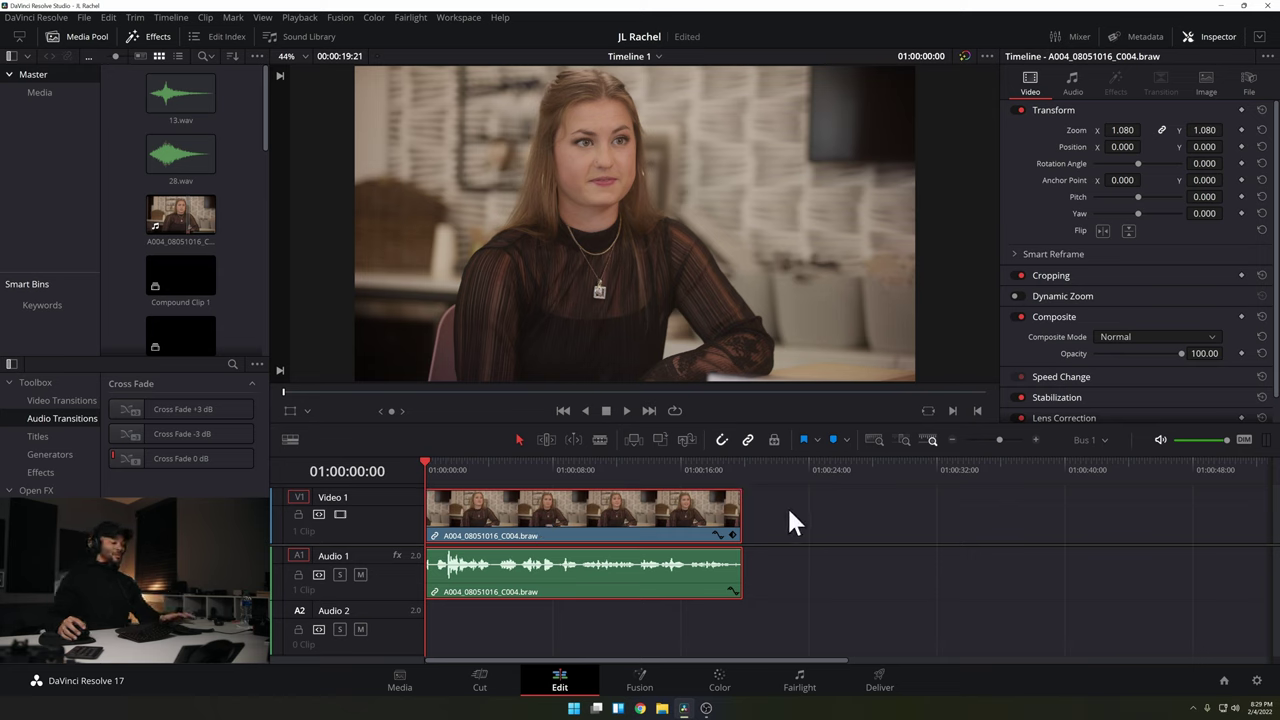
Play back the interview clip on the timeline from several points to judge its audio.
key("space")
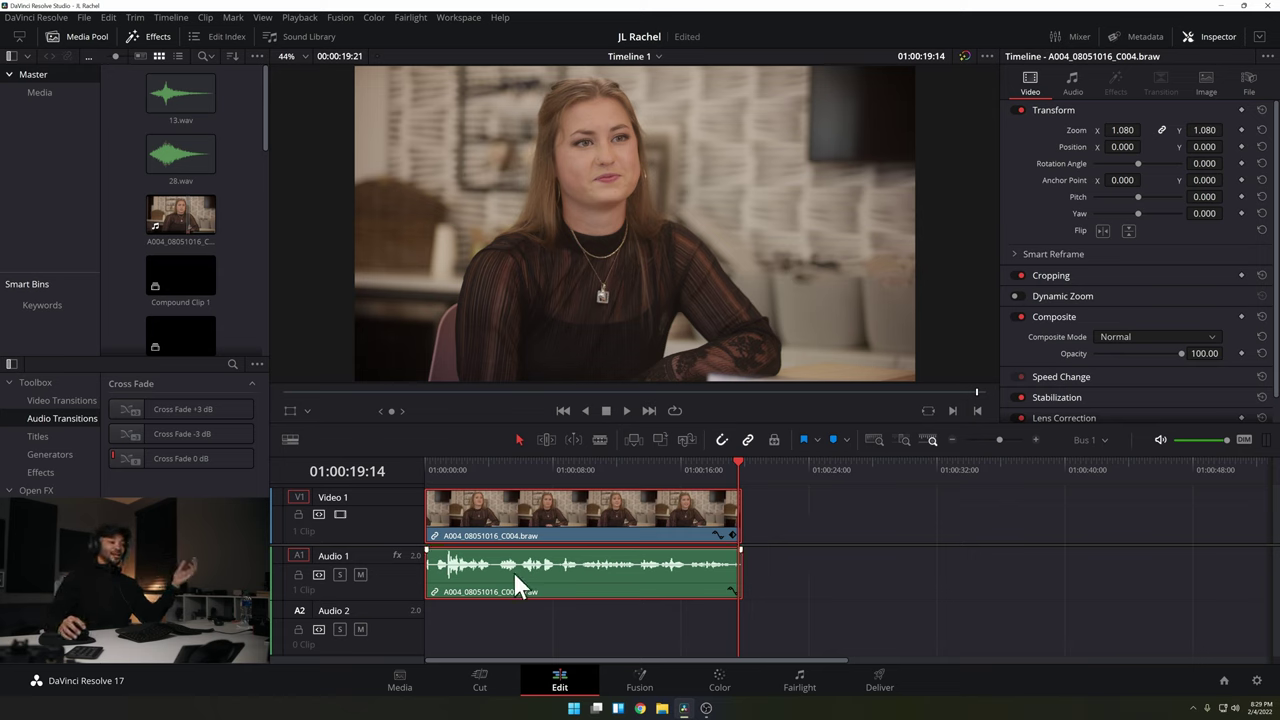
left_click(444, 465)
key("space")
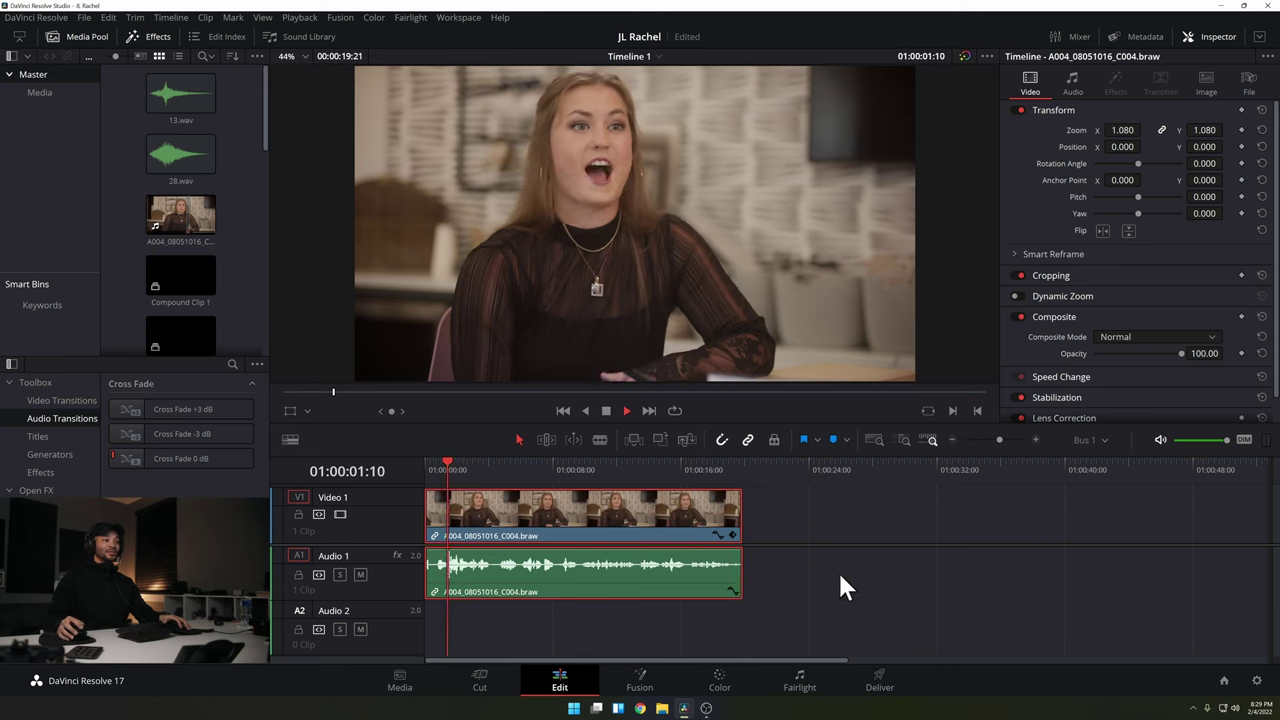
left_click(710, 466)
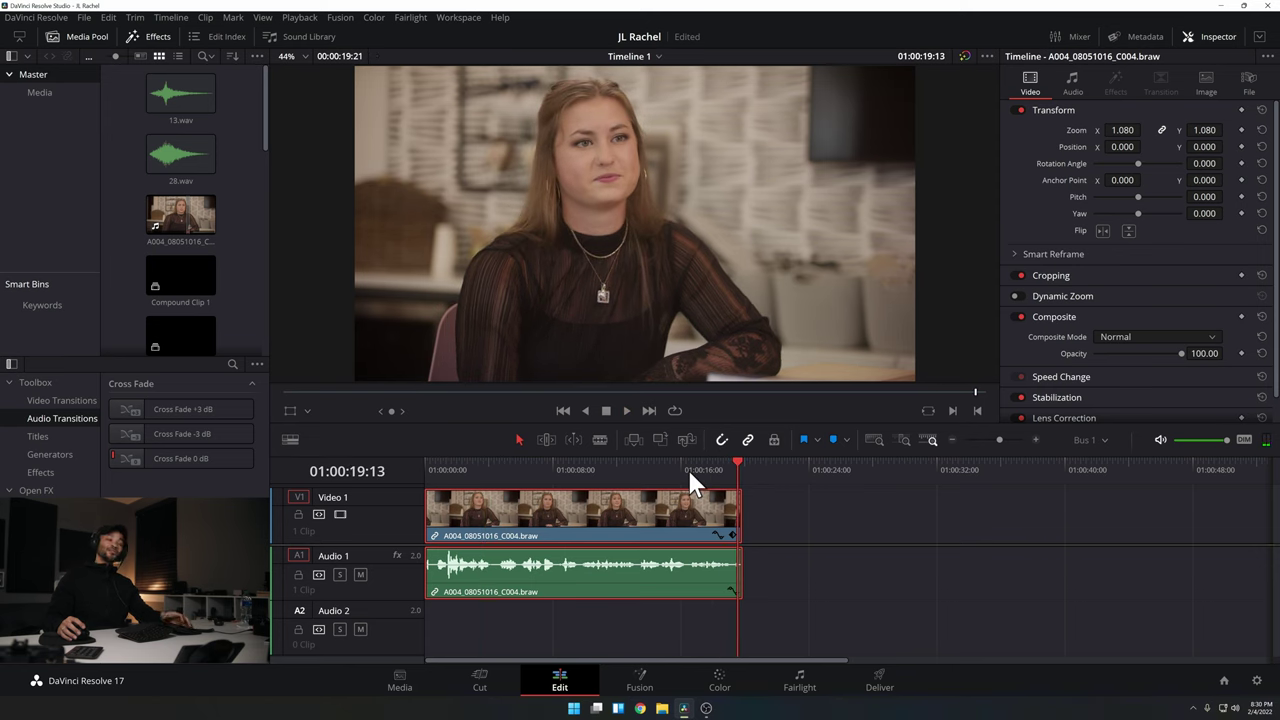
left_click(685, 473)
key("space")
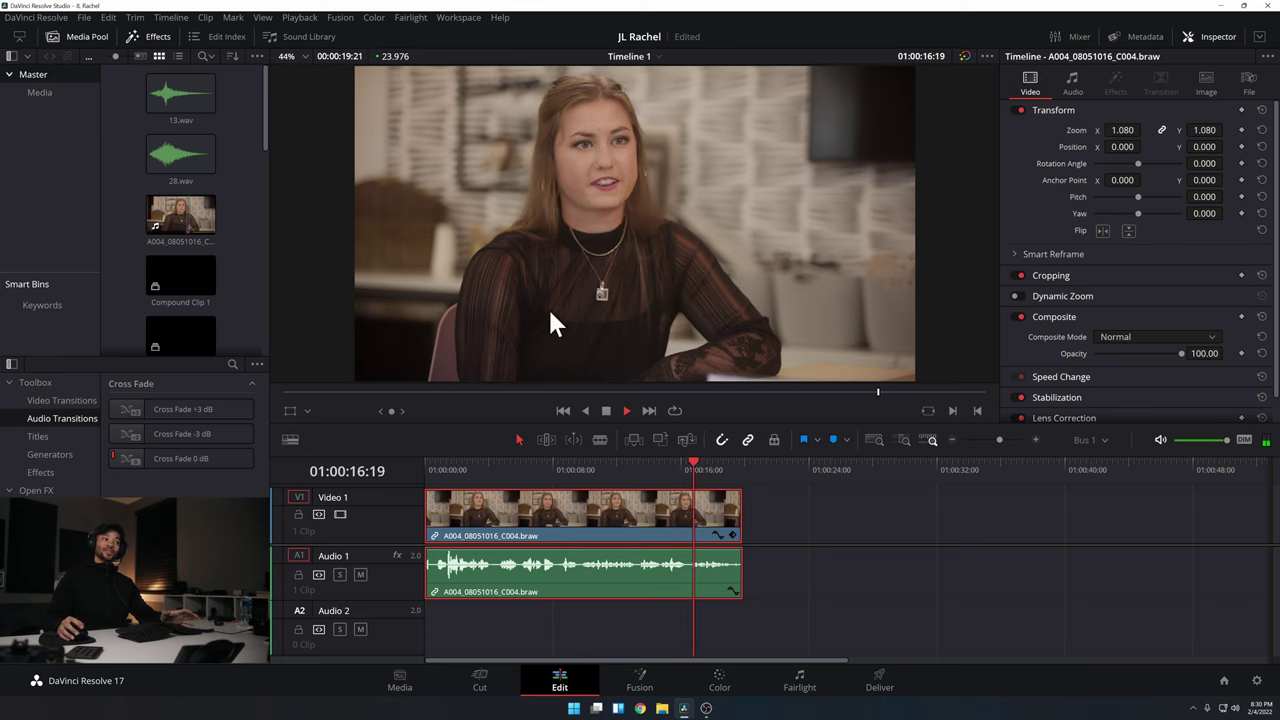
left_click(629, 467)
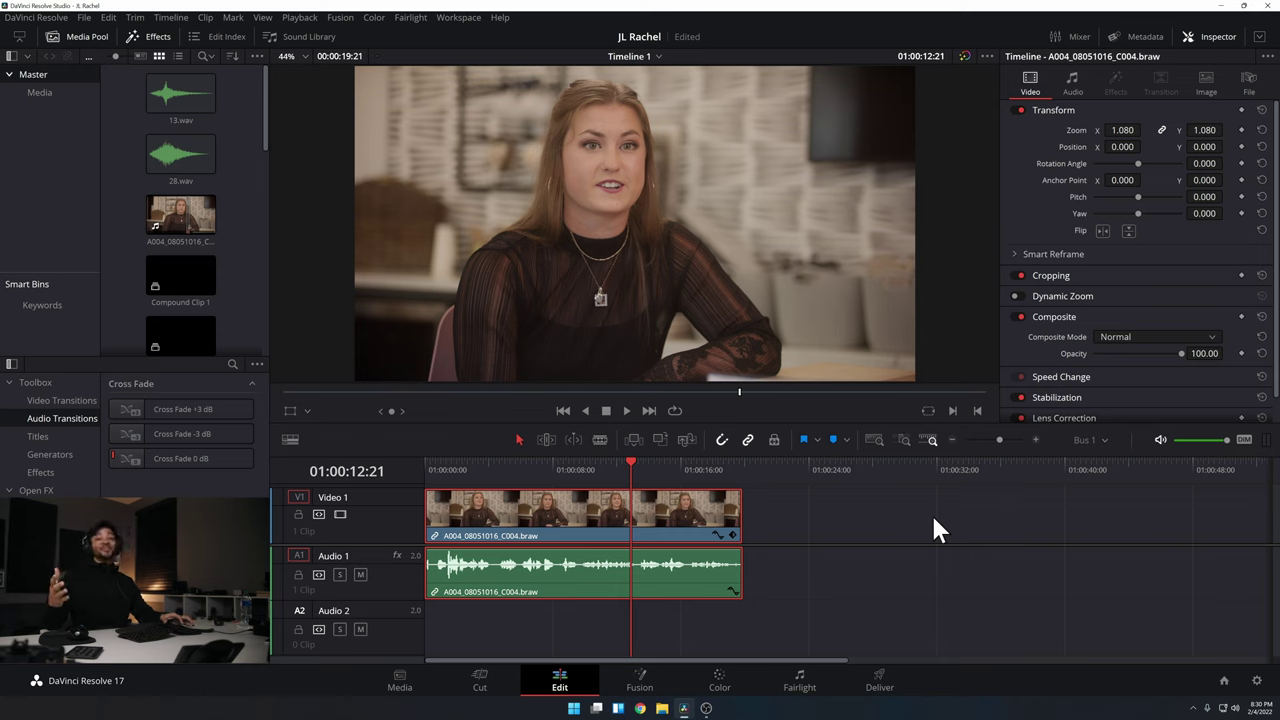
key("space")
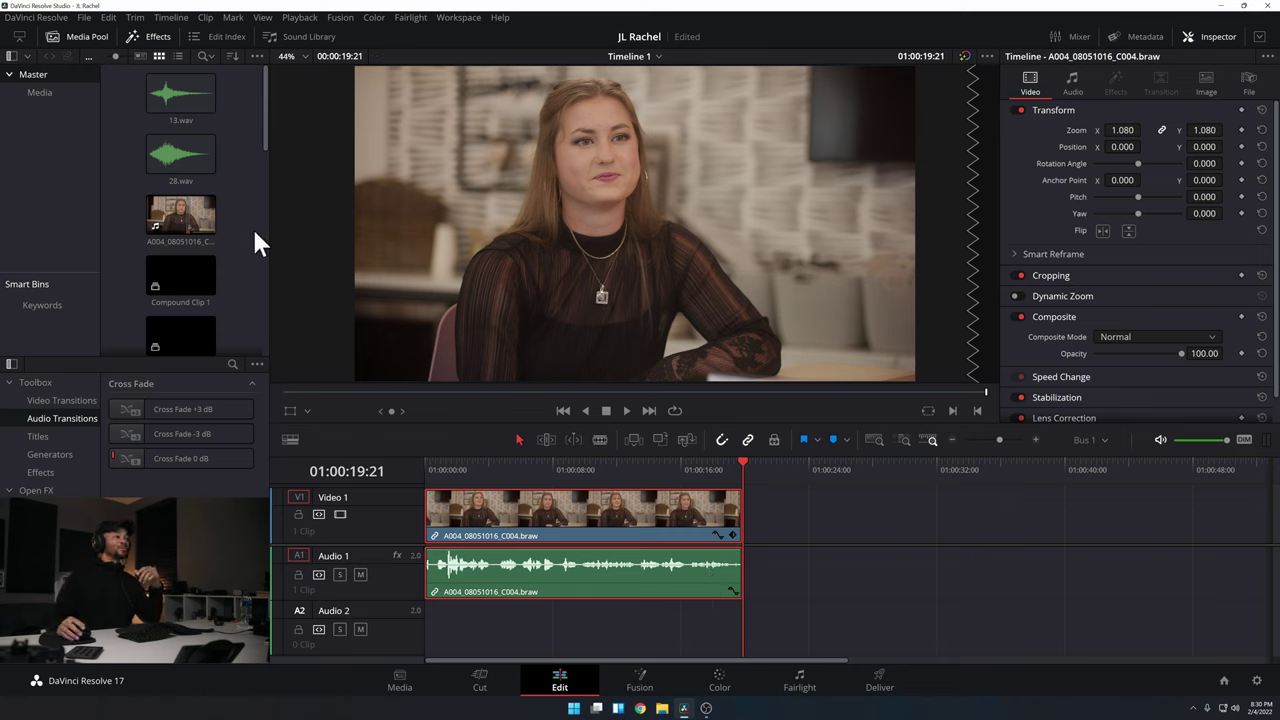
Place Compressed.mp4 after the interview clip to compare their audio waveforms, and delete it from the timeline.
scroll(252, 228, "down", 3)
scroll(250, 231, "down", 3)
scroll(249, 232, "up", 3)
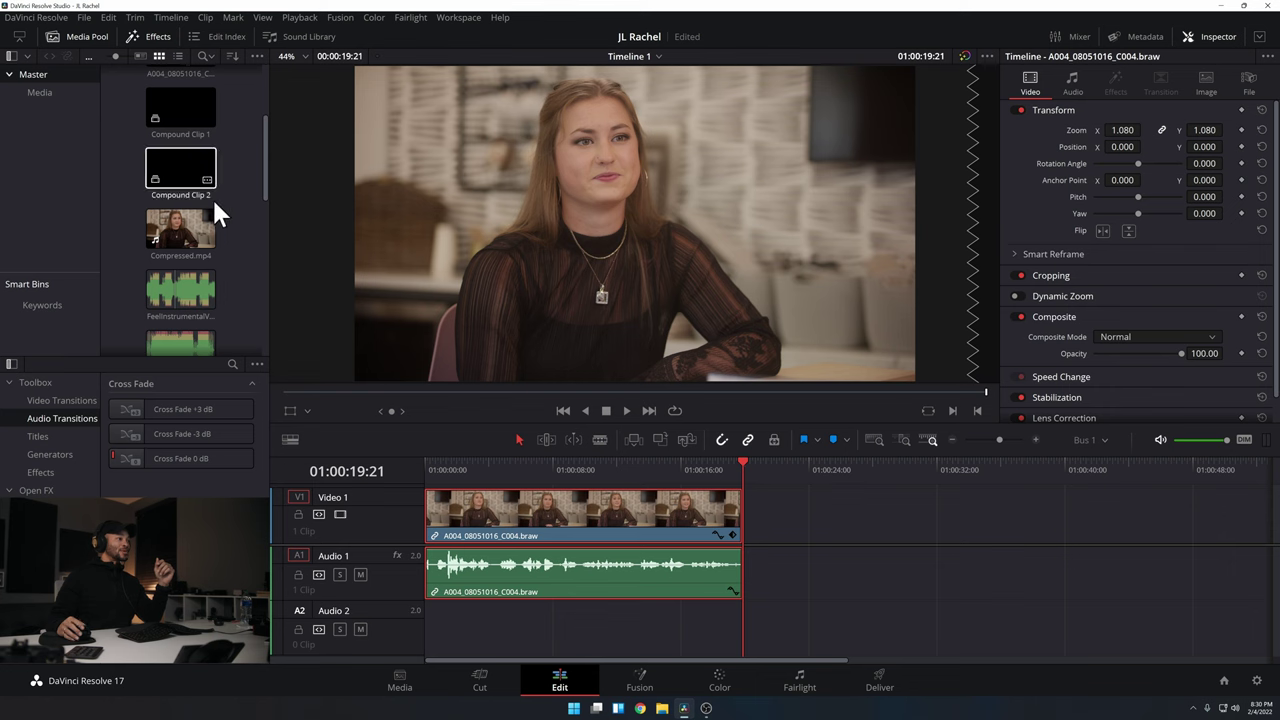
left_click_drag(186, 226, 804, 527)
left_click(849, 466)
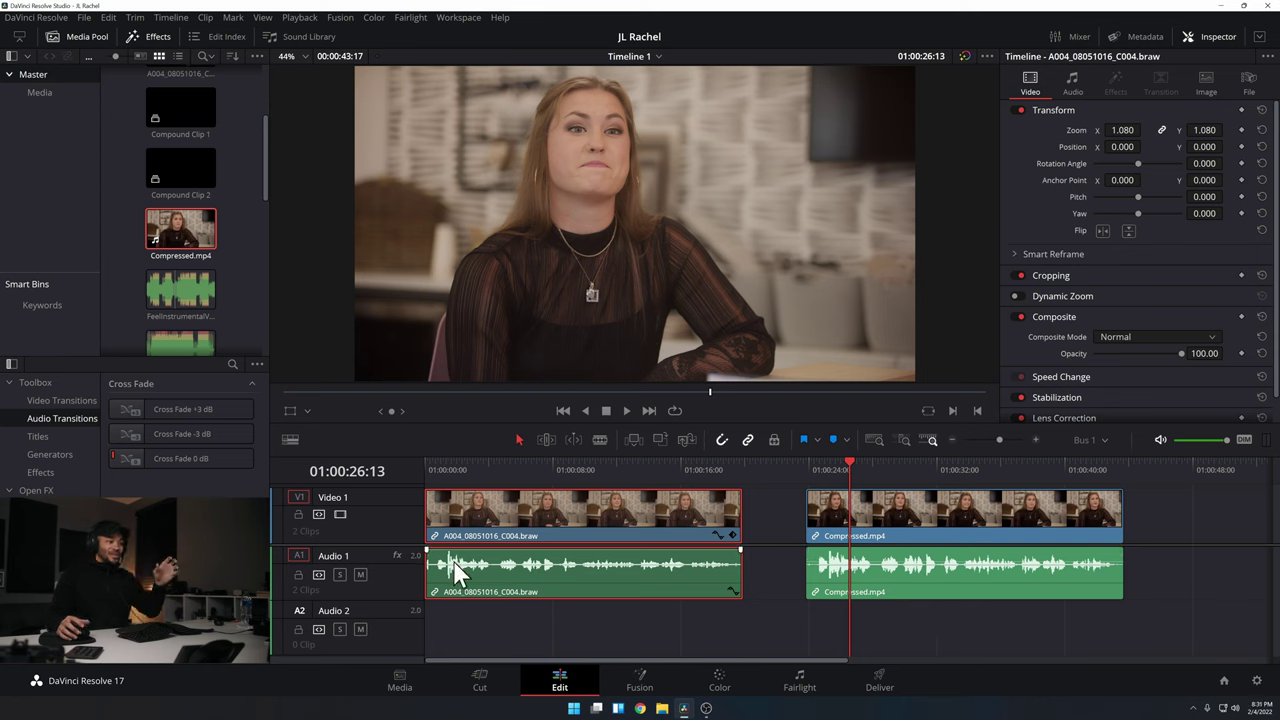
left_click(929, 575)
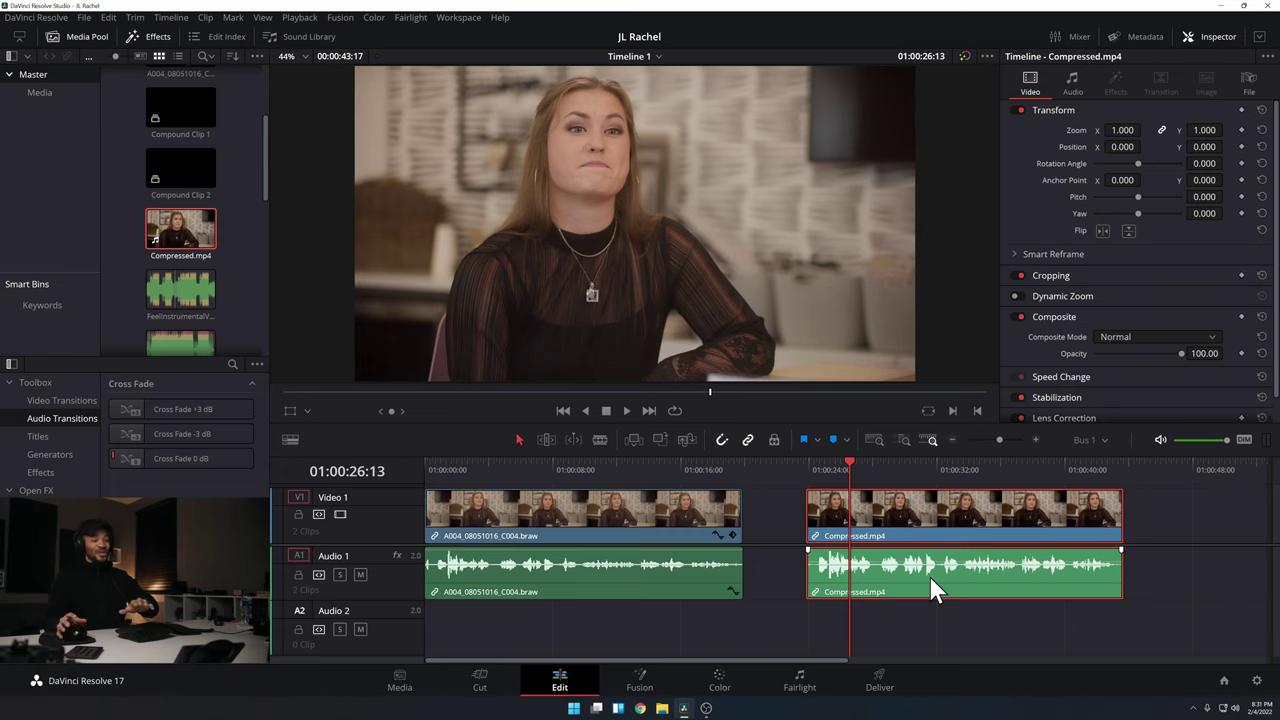
key("Delete")
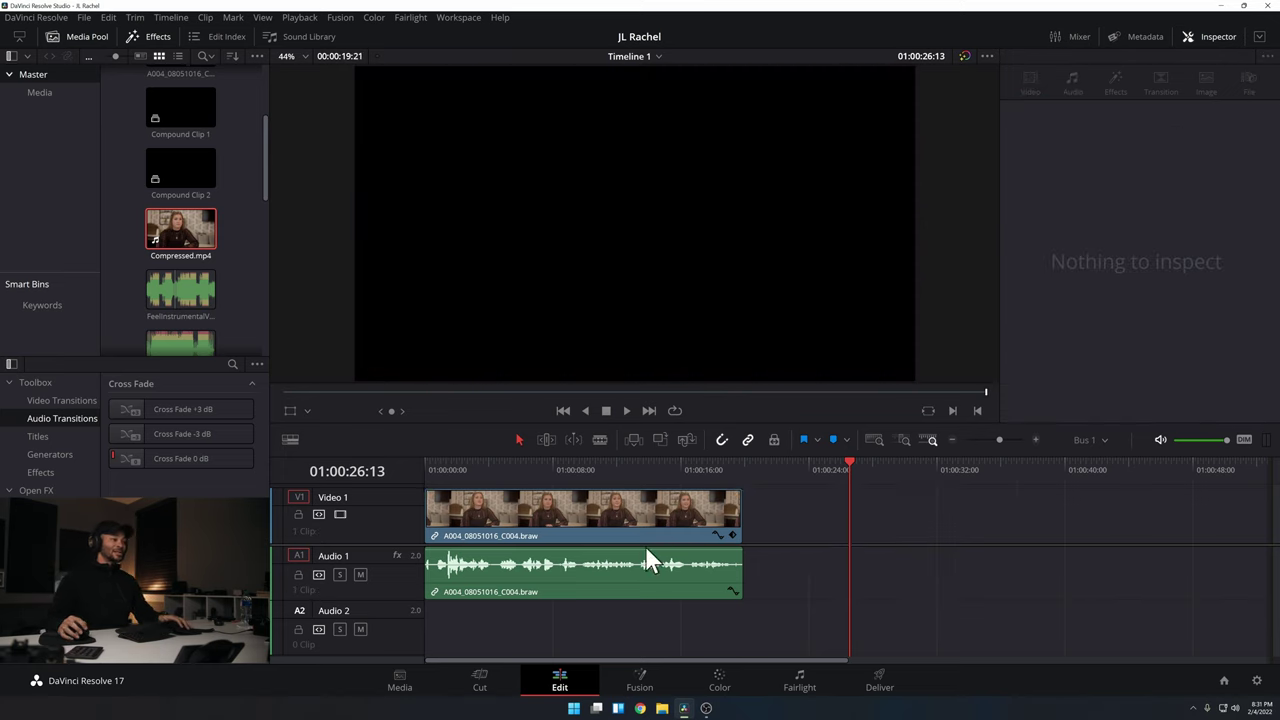
Select the interview clip, return the playhead to the timeline start, and switch to the Fairlight page.
left_click(555, 502)
left_click(527, 465)
left_click_drag(525, 462, 428, 462)
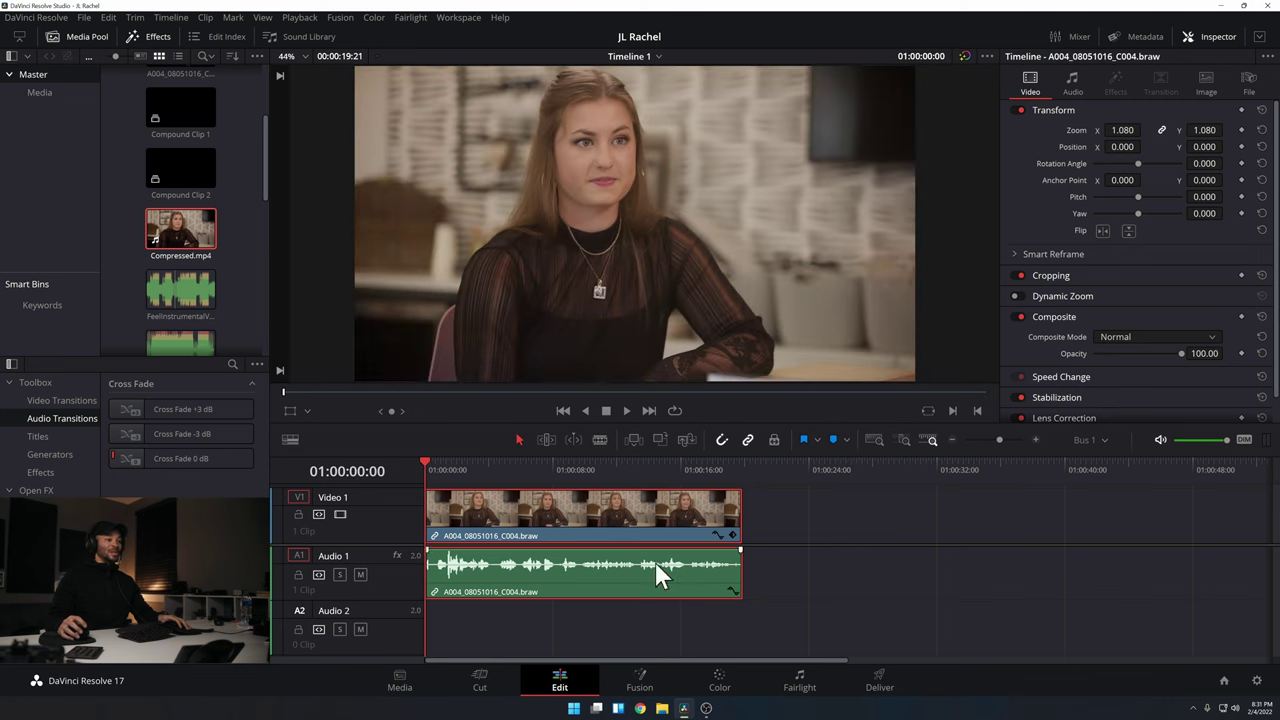
left_click(805, 683)
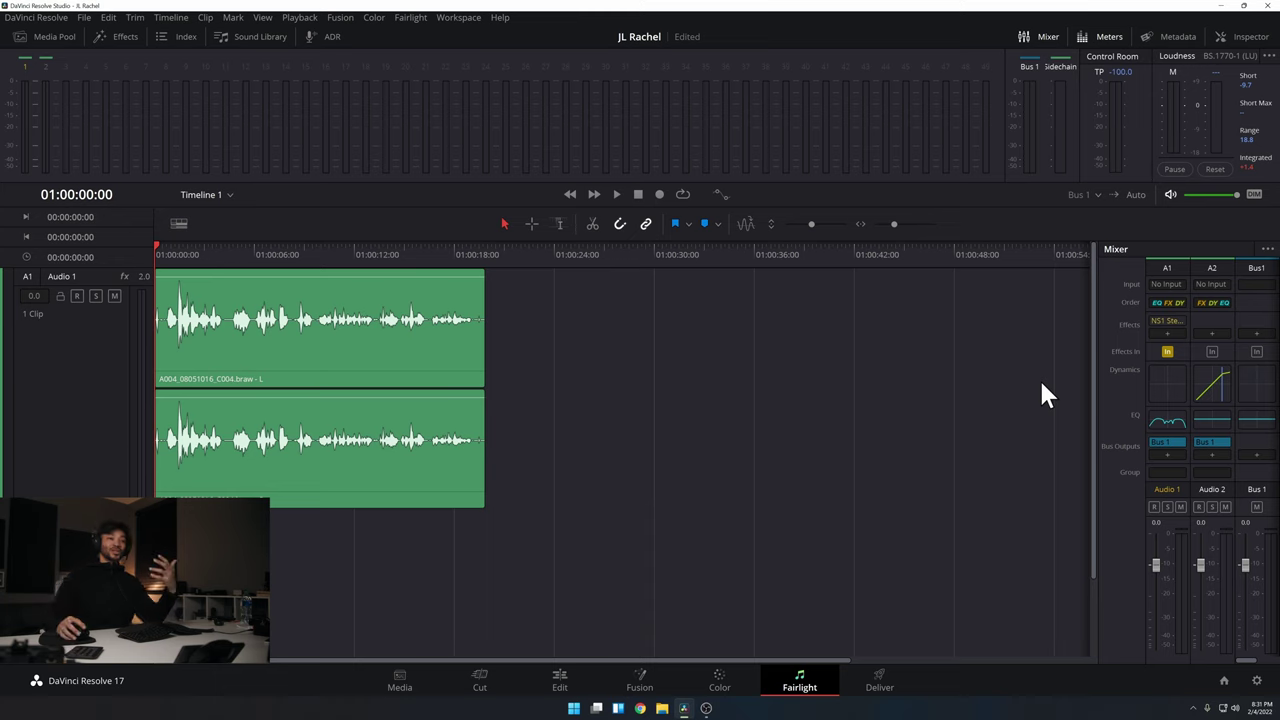
Examine the processing order options for EQ, FX and dynamics on the Audio 1 track, keeping EQ FX DY.
left_click(1168, 303)
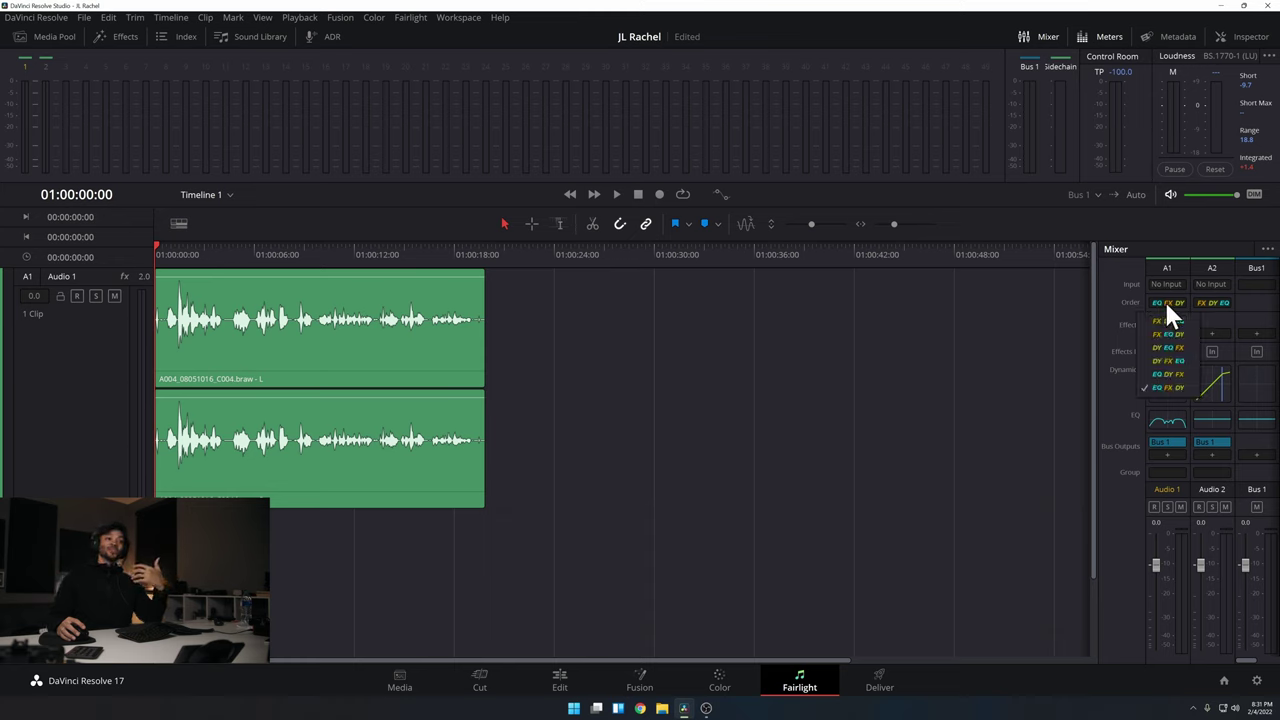
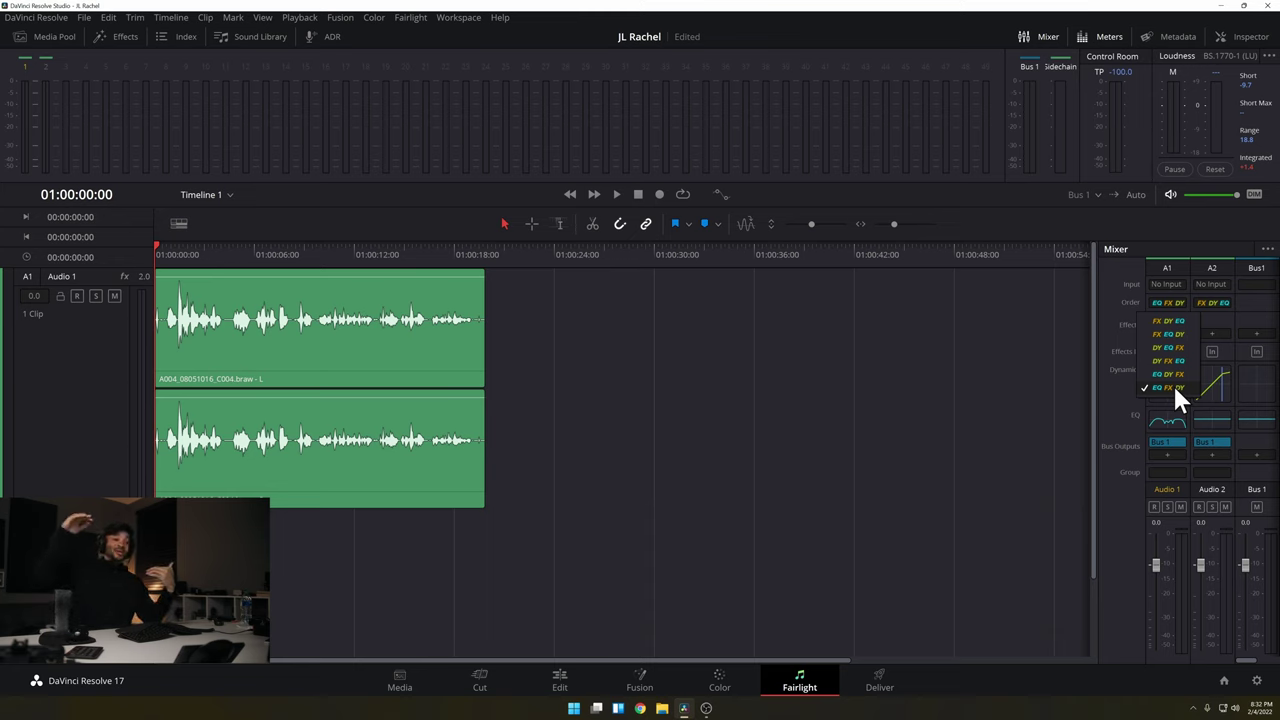
left_click(1250, 305)
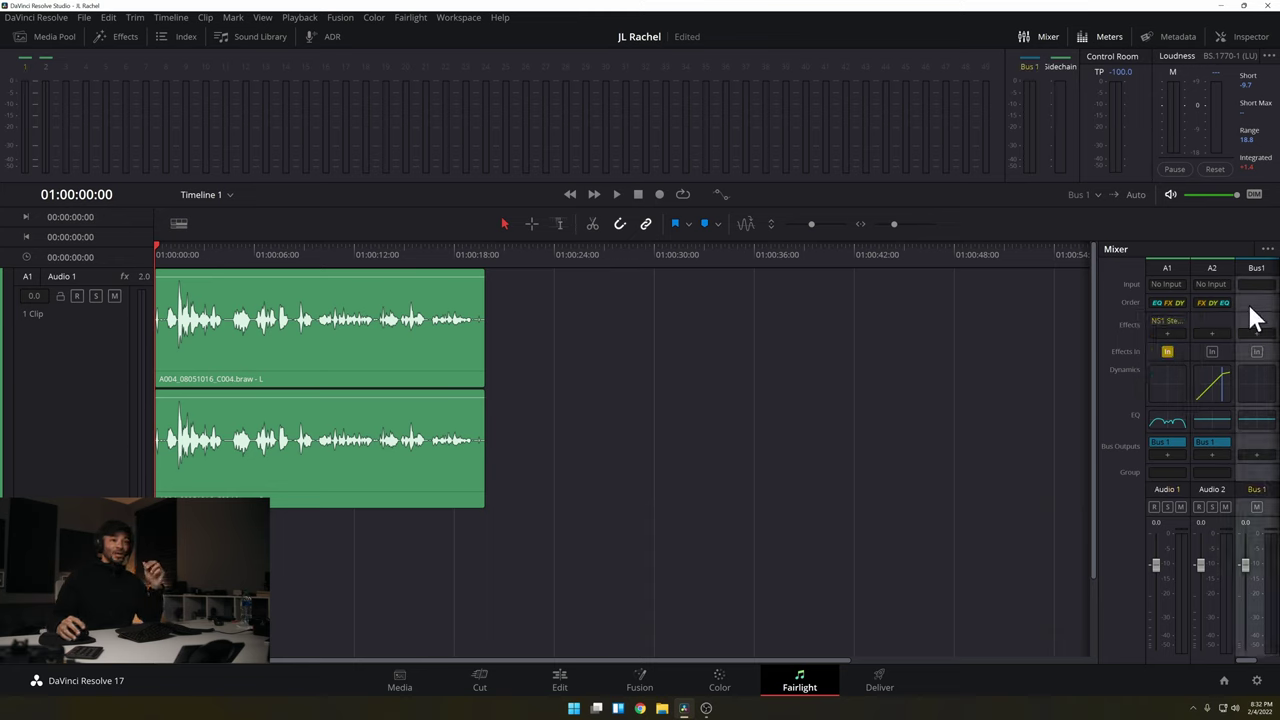
left_click(1152, 348)
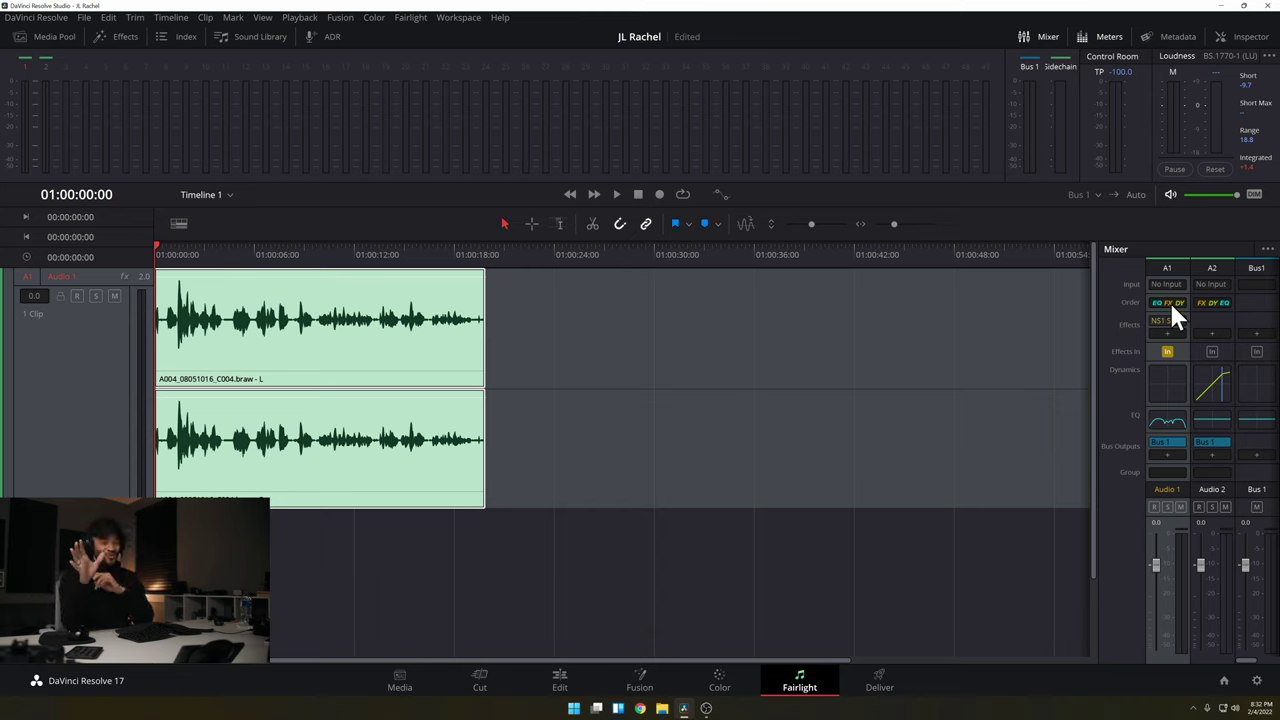
left_click(1168, 303)
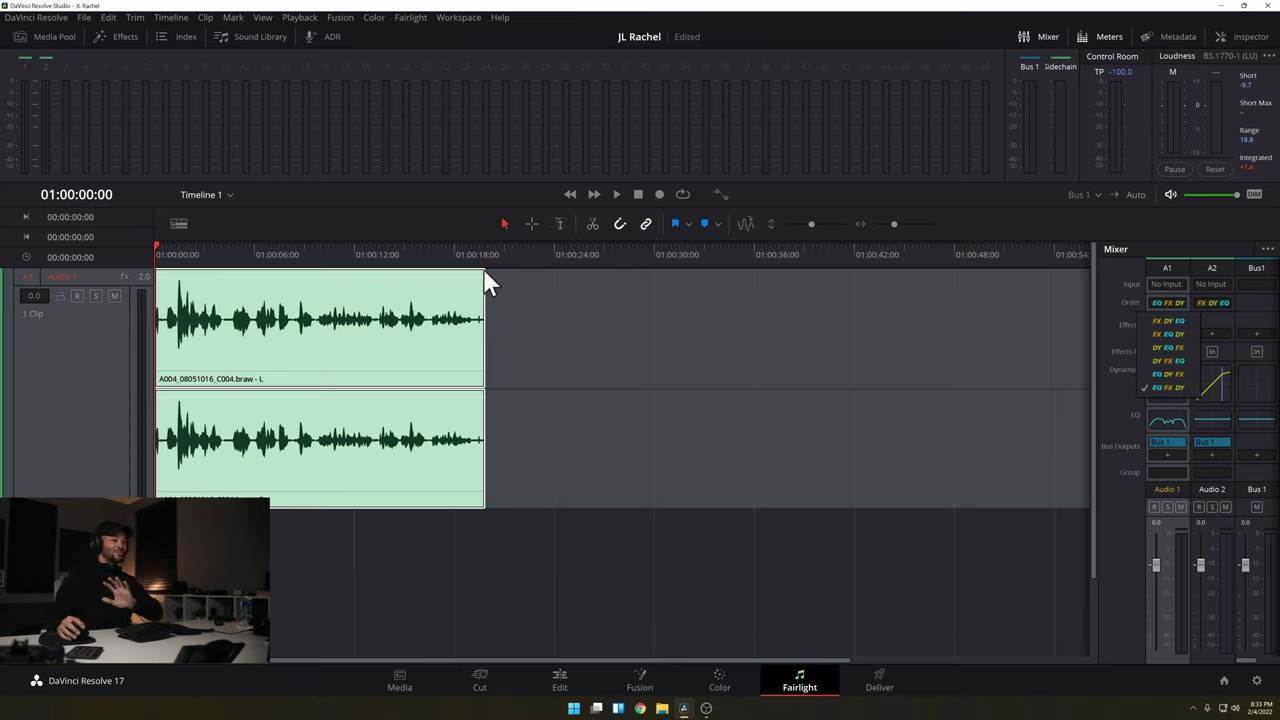
left_click(1136, 320)
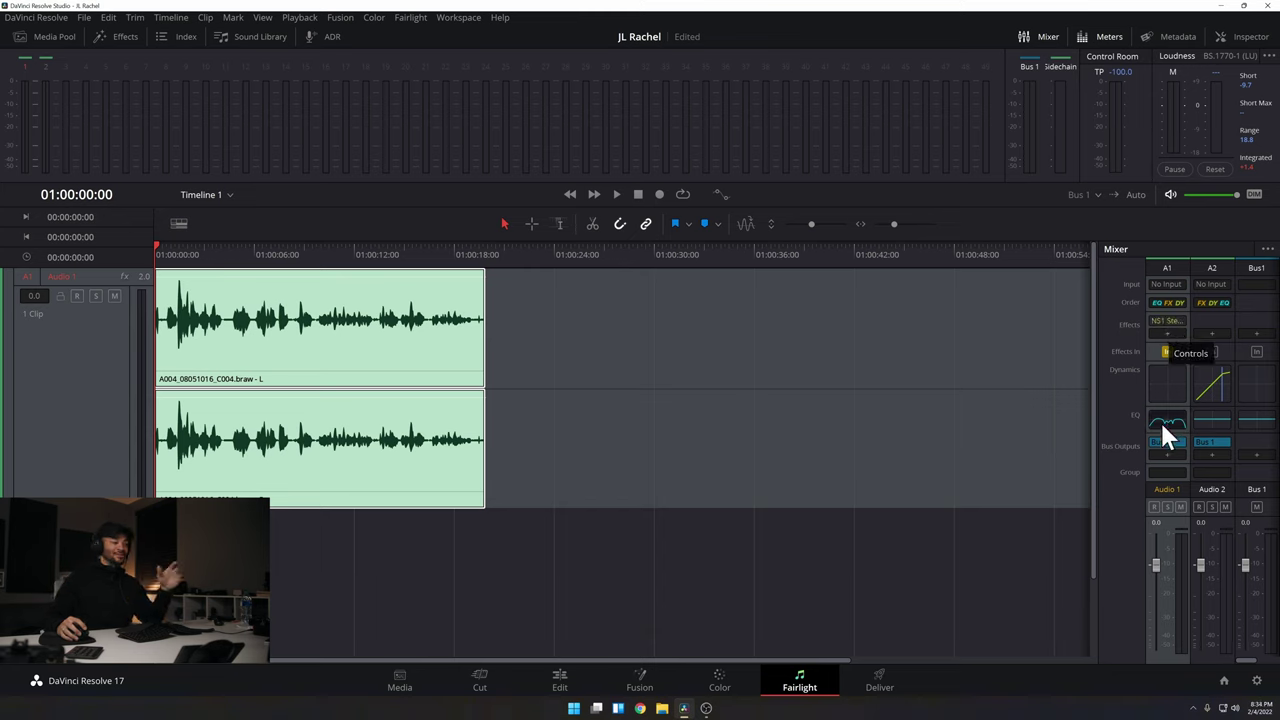
Open the NS1 Stereo effect on Audio 1 and compare the clip's opening with the effect bypassed and enabled.
left_click(1165, 318)
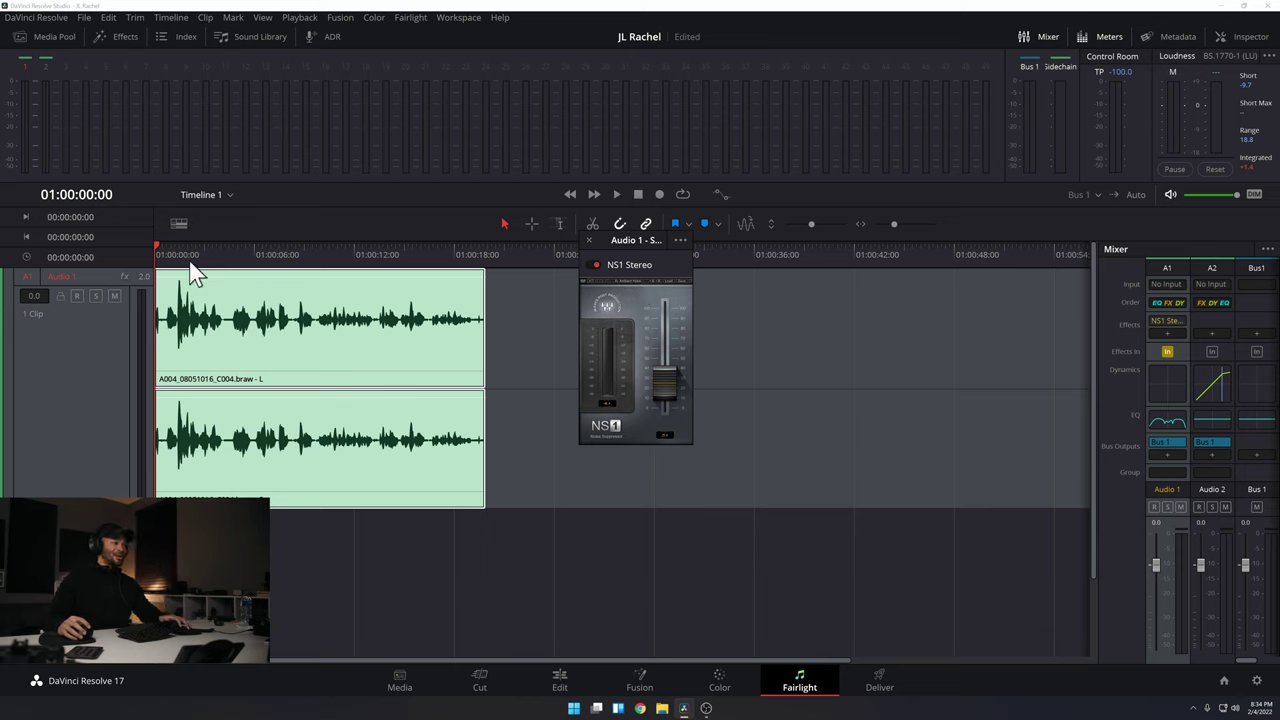
left_click(591, 264)
key("space")
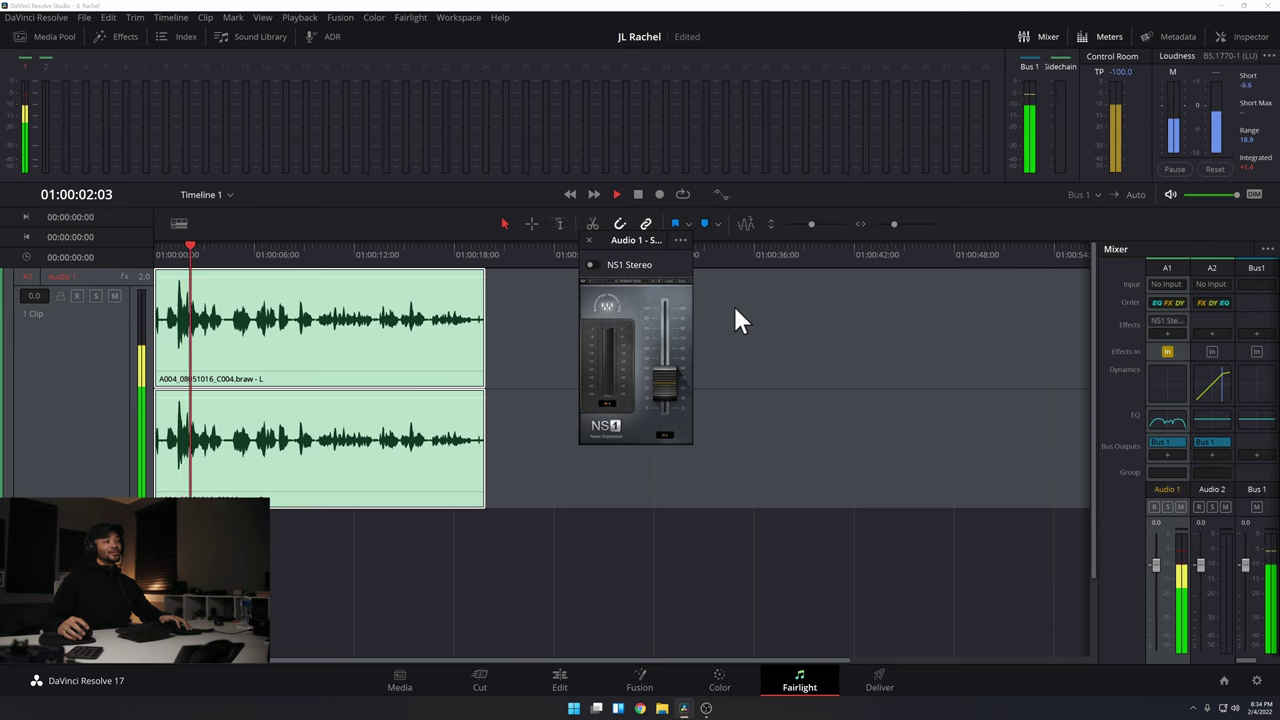
key("space")
left_click(592, 262)
key("Home")
key("space")
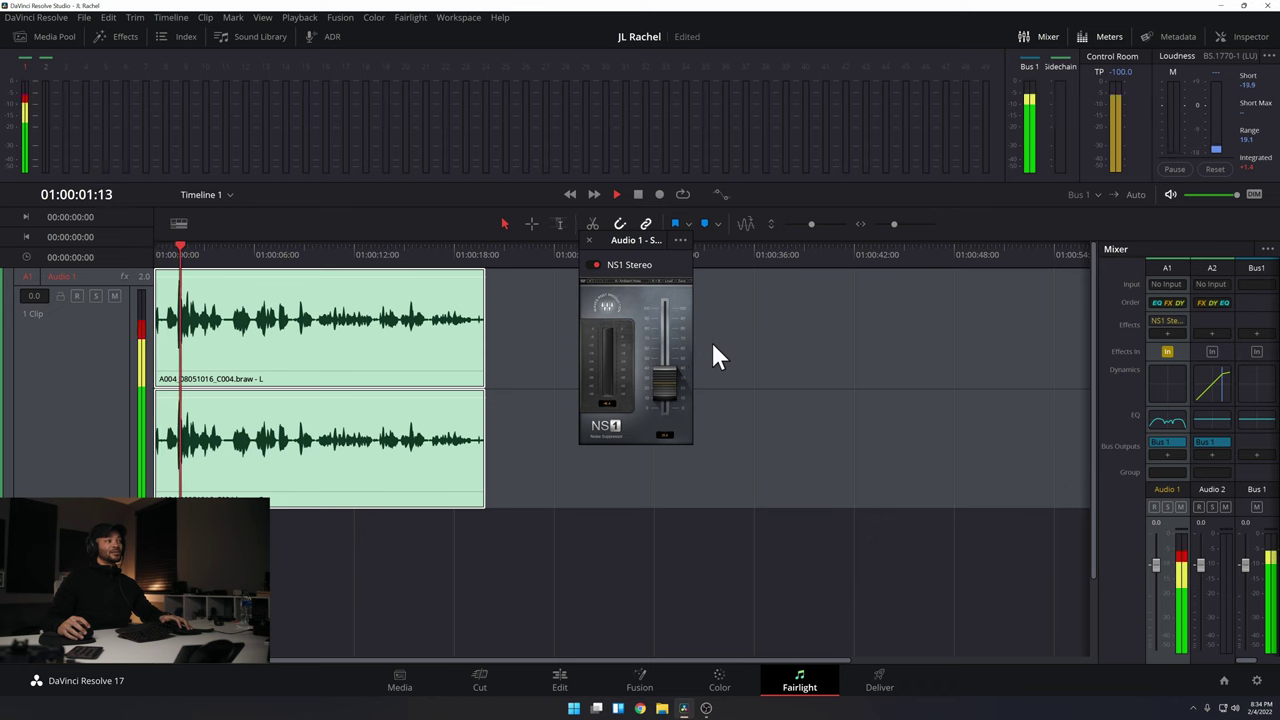
key("space")
Toggle NS1 Stereo while playing the middle of the clip, leave it enabled, and close the effect window.
left_click(594, 263)
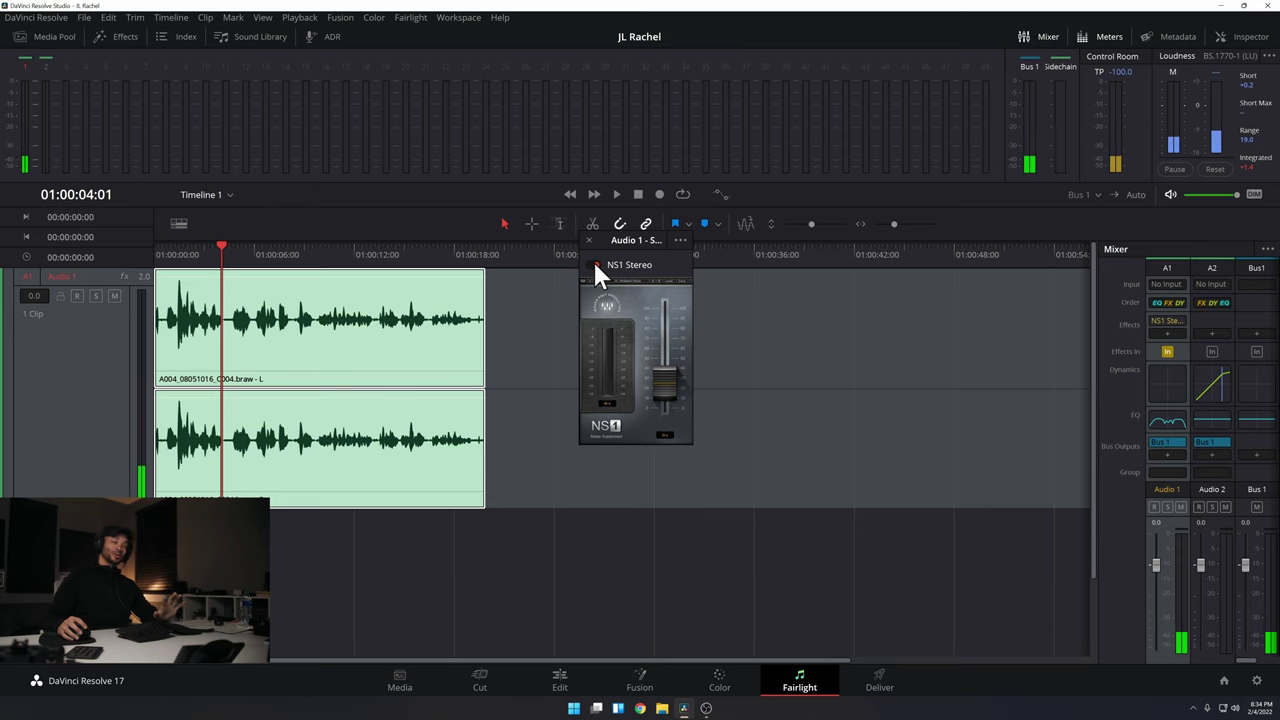
left_click(594, 263)
key("space")
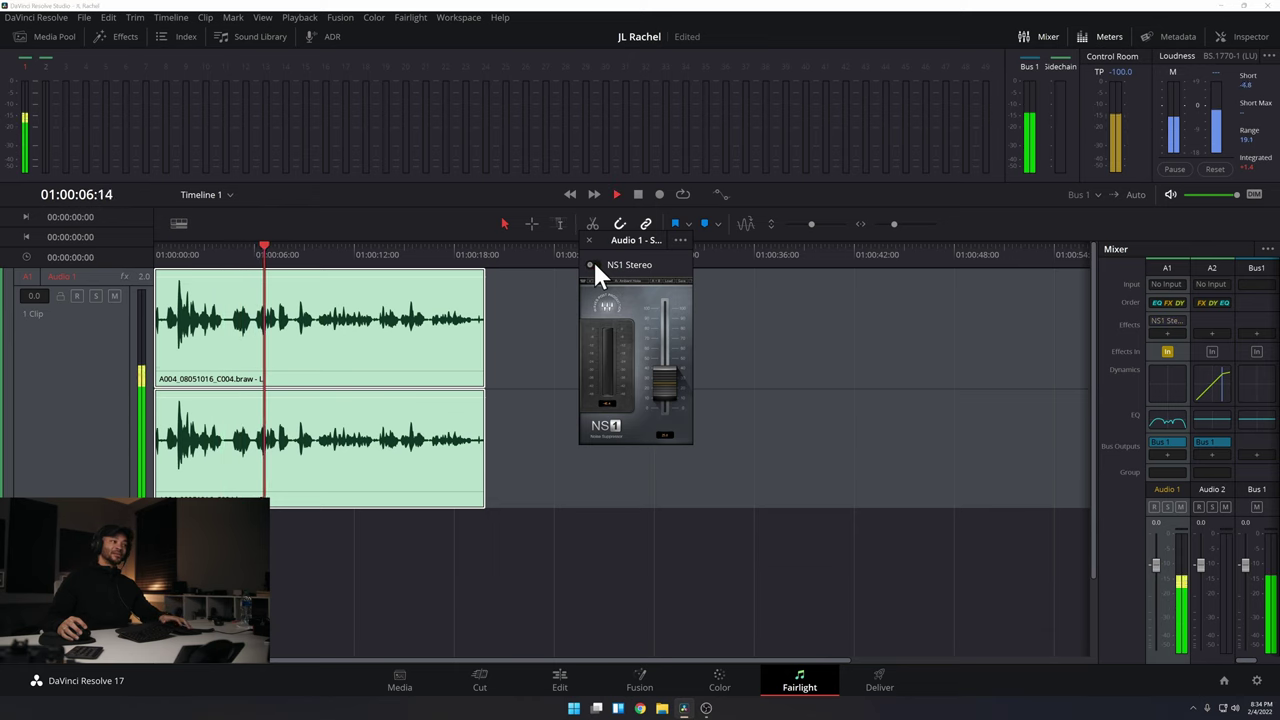
left_click(594, 263)
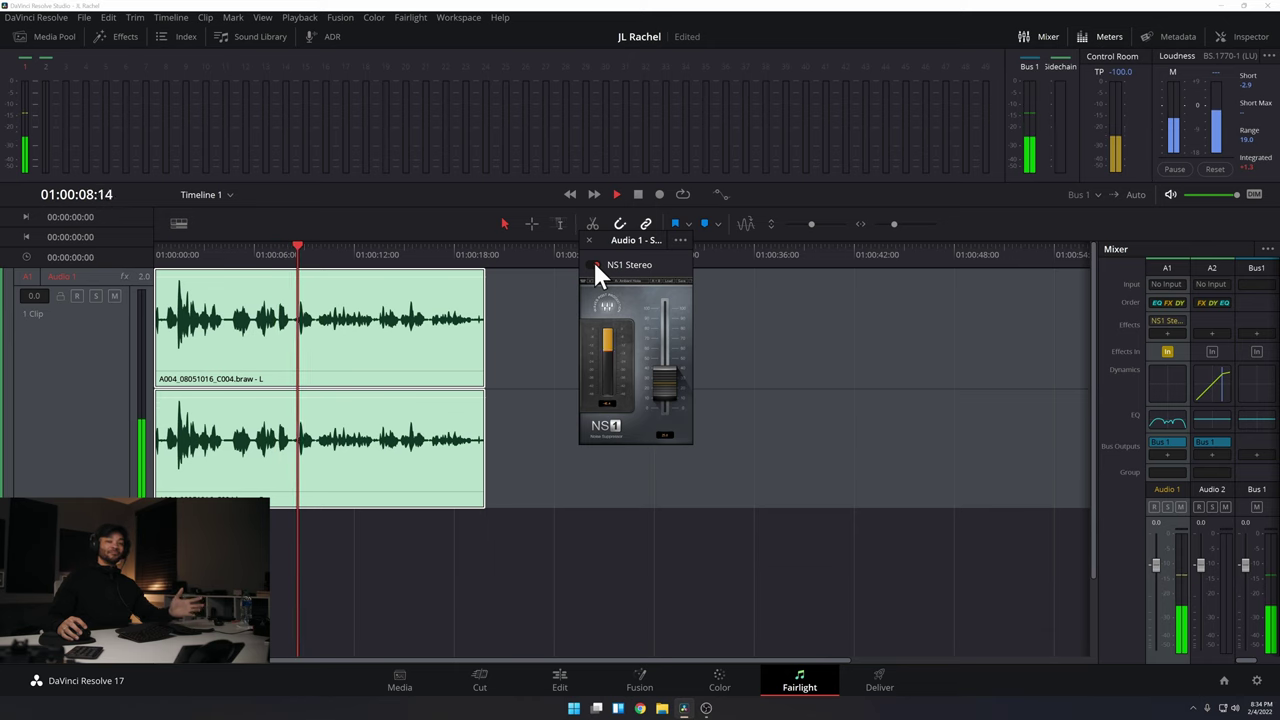
key("space")
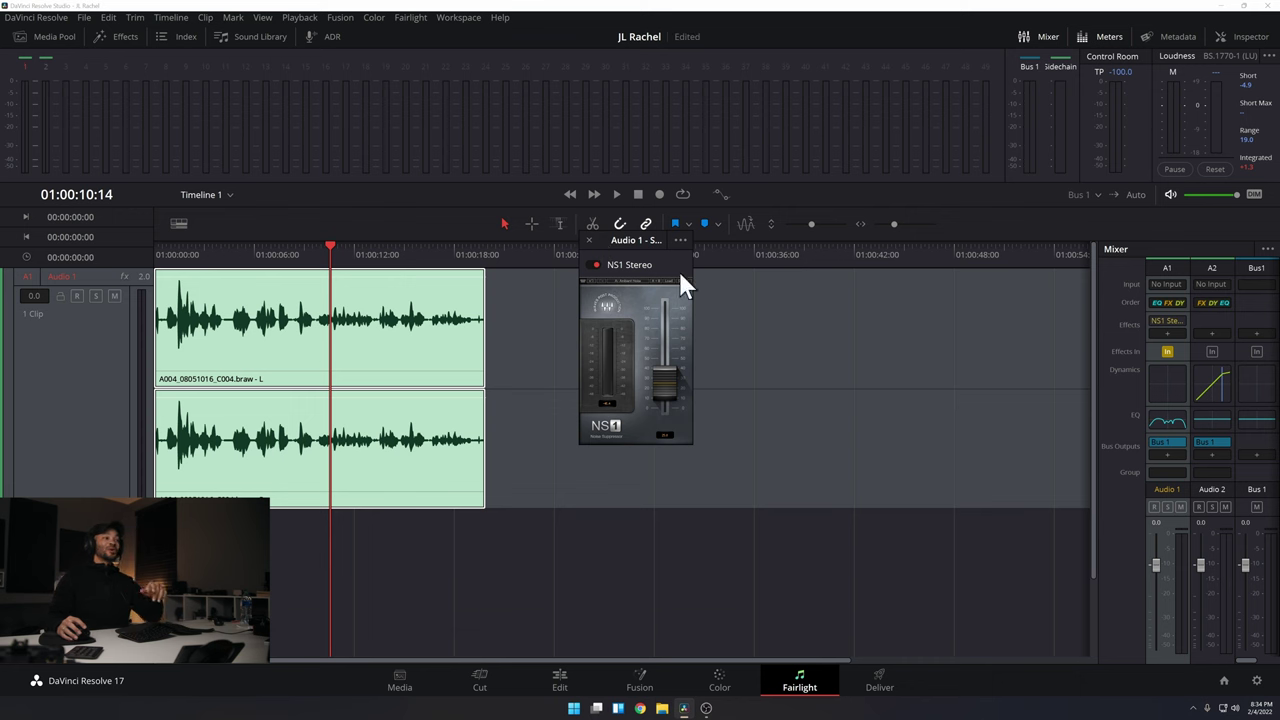
left_click(588, 239)
Open the Audio 1 equalizer, compare playback with it bypassed and enabled, and close it with the EQ on.
left_click(1160, 420)
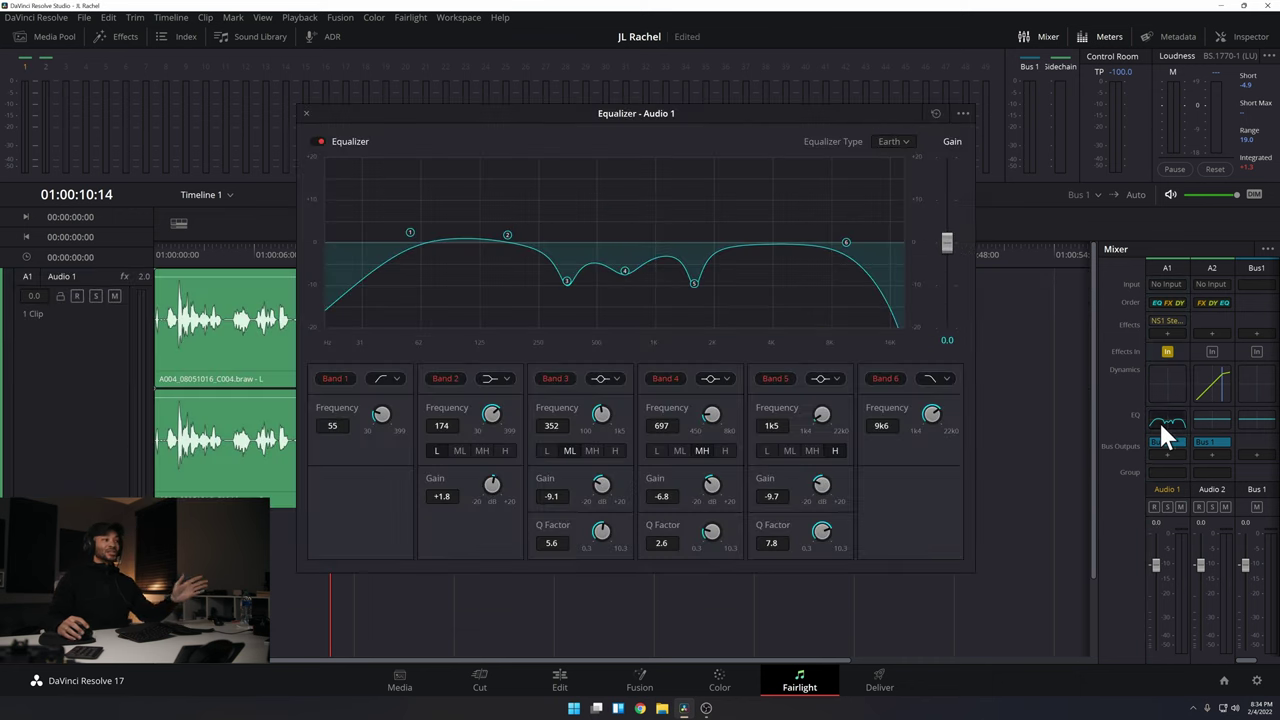
left_click(231, 253)
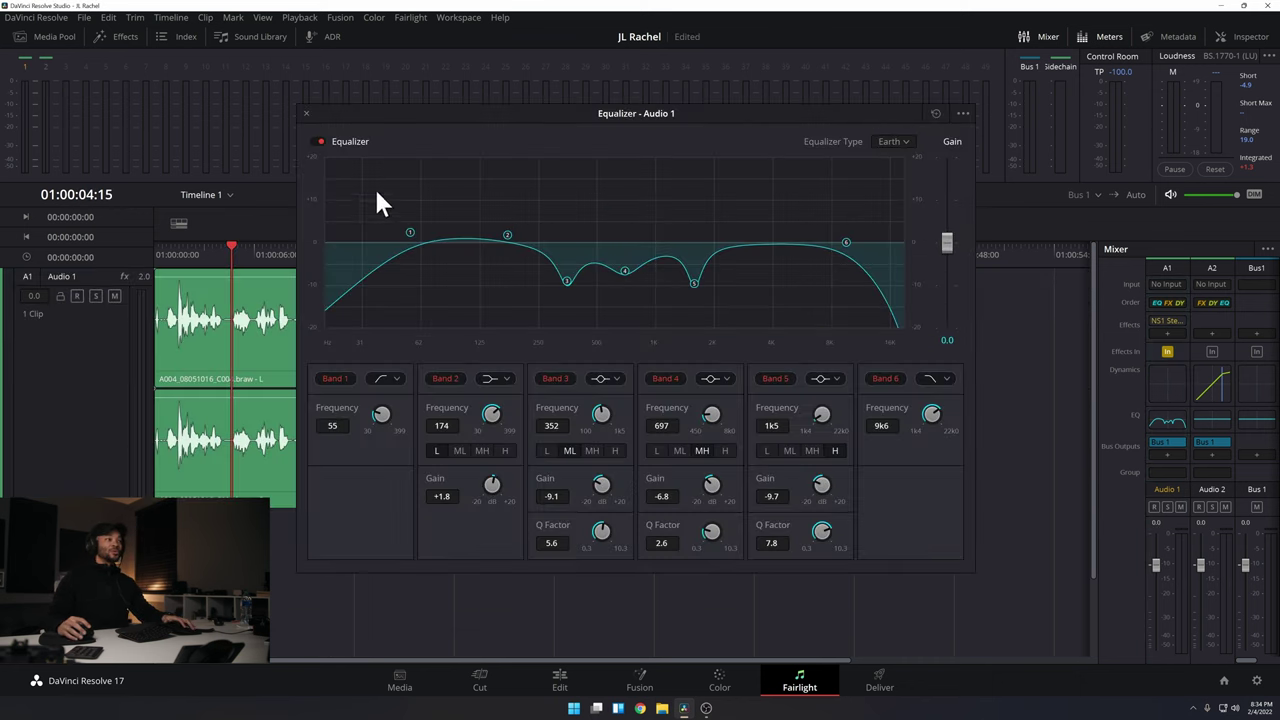
key("space")
left_click(317, 141)
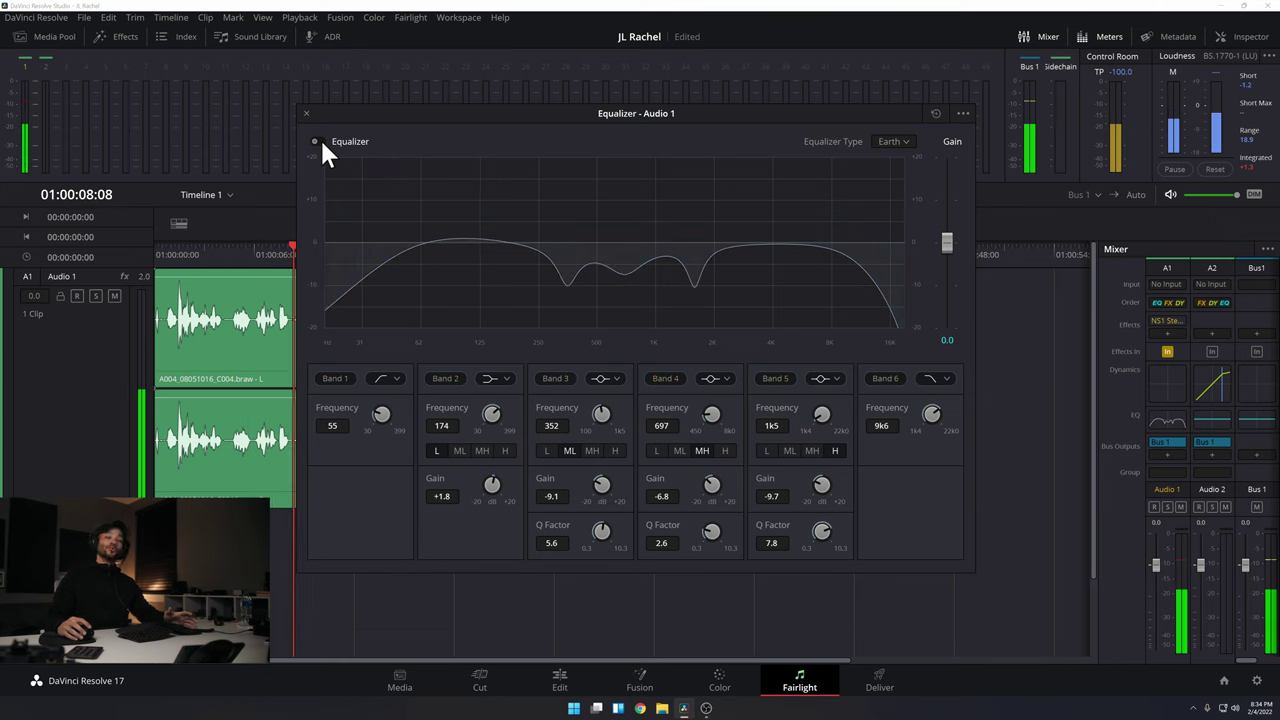
left_click(319, 140)
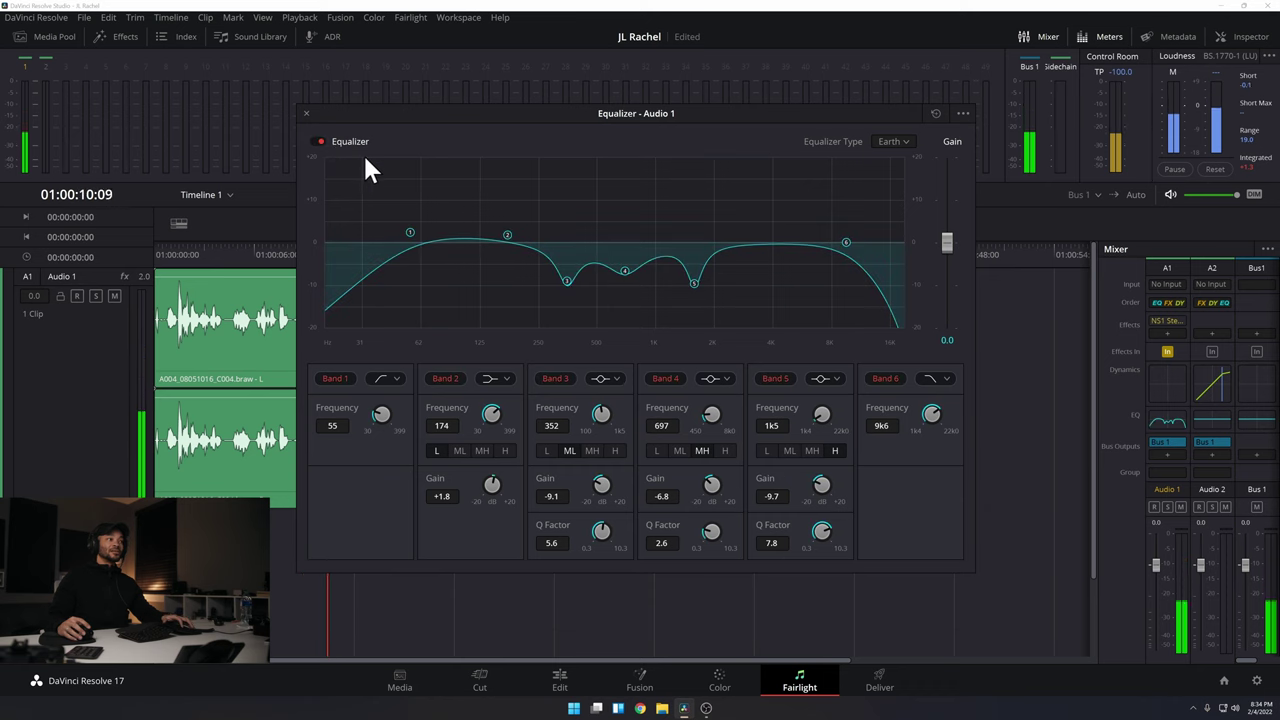
key("space")
left_click(306, 113)
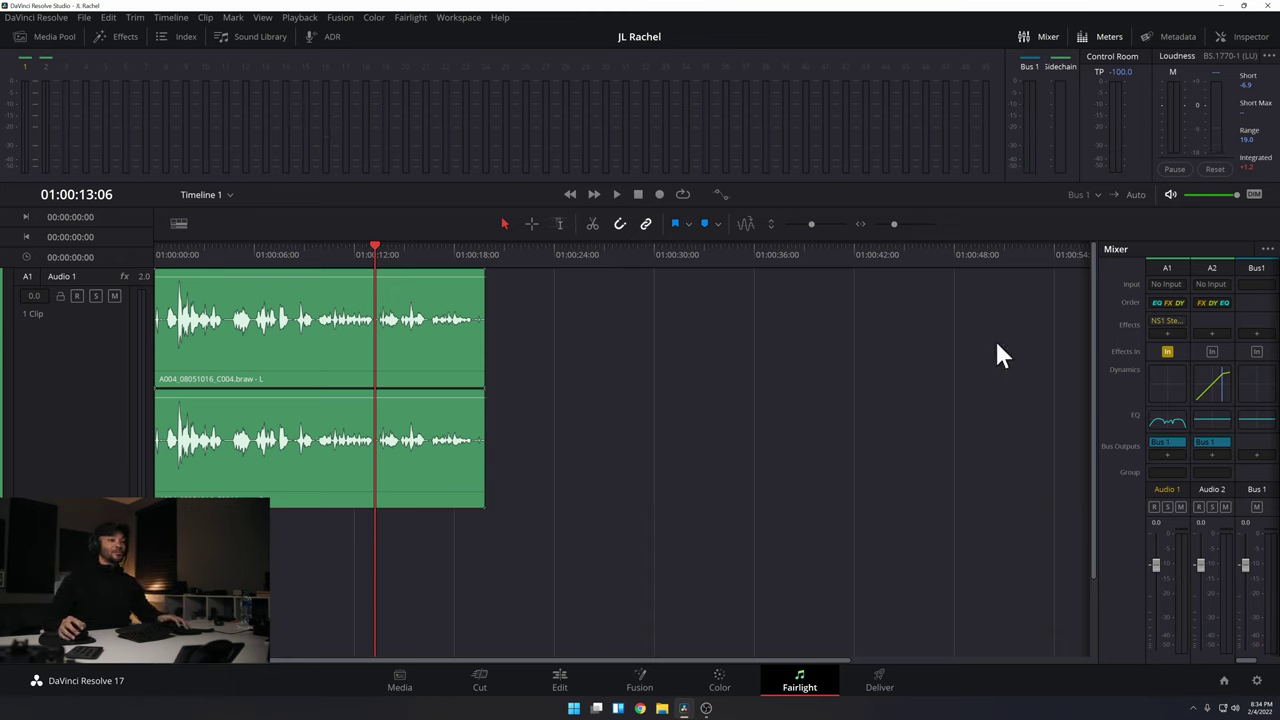
Open the Dynamics settings for Audio 1 and enable the compressor.
mouse_move(1170, 320)
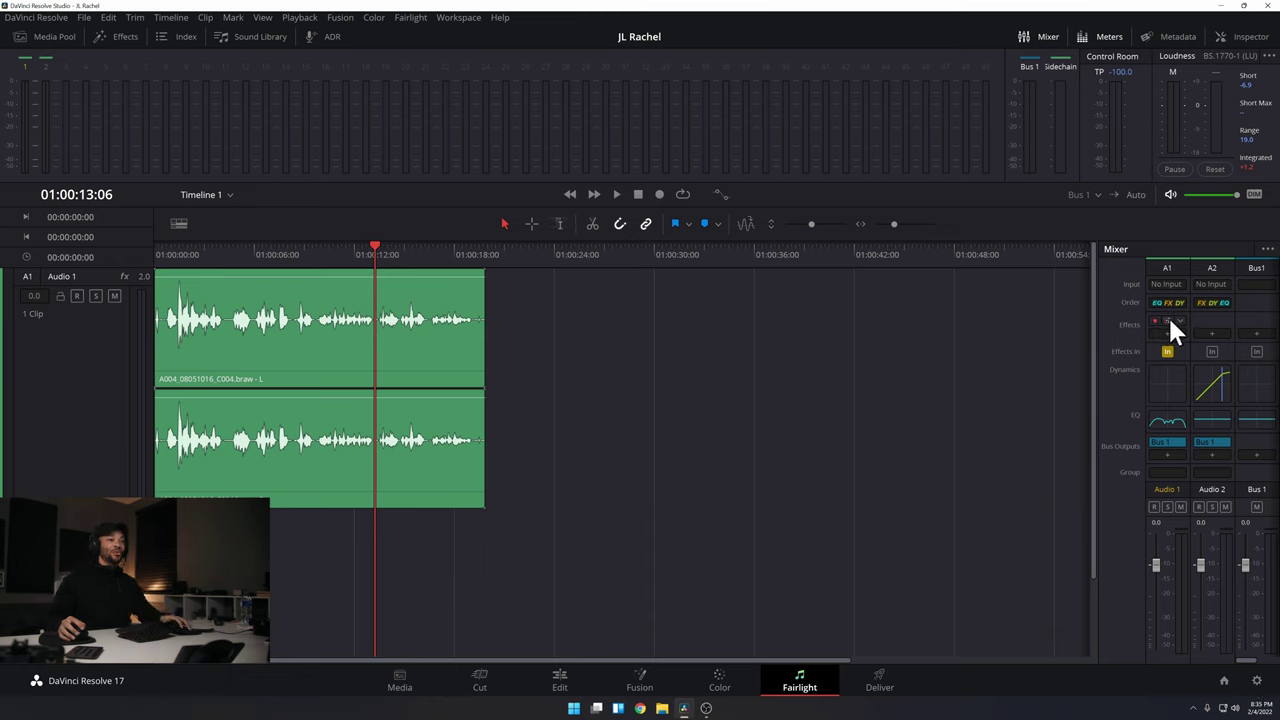
double_click(1163, 381)
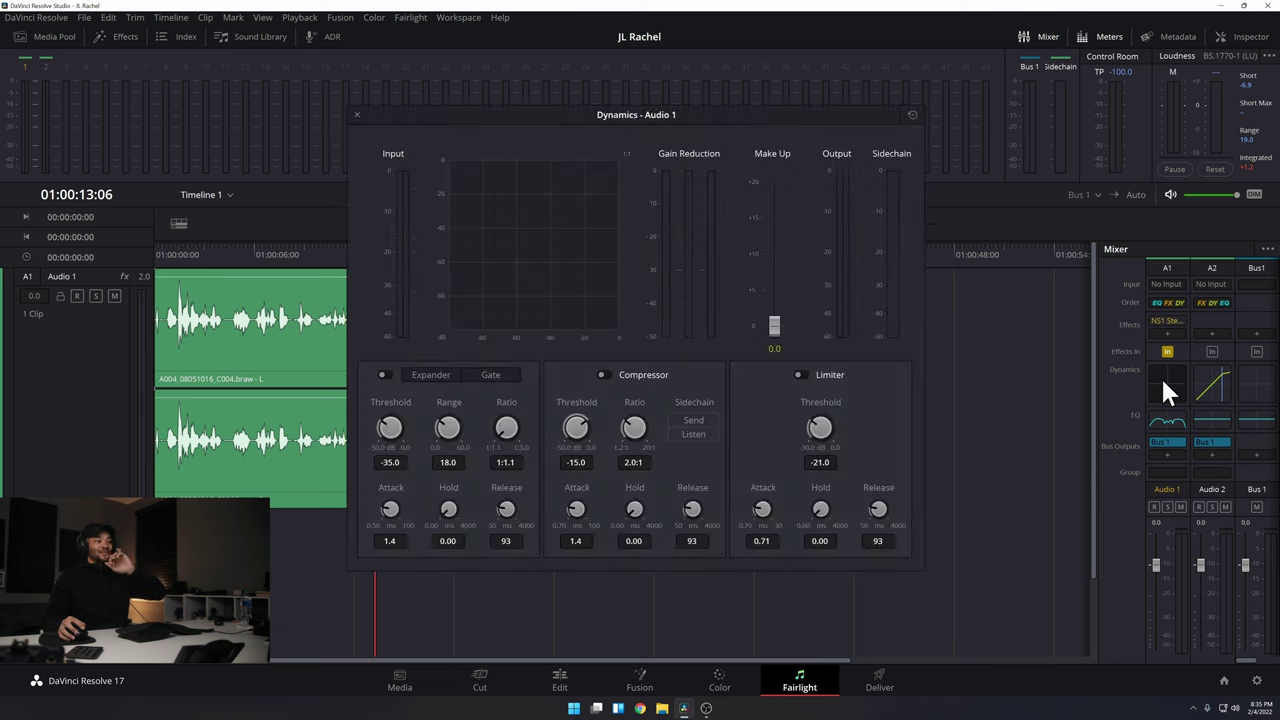
left_click(603, 374)
Play the clip from near its beginning to check the sound and levels with the compressor enabled.
left_click(157, 250)
key("space")
key("space")
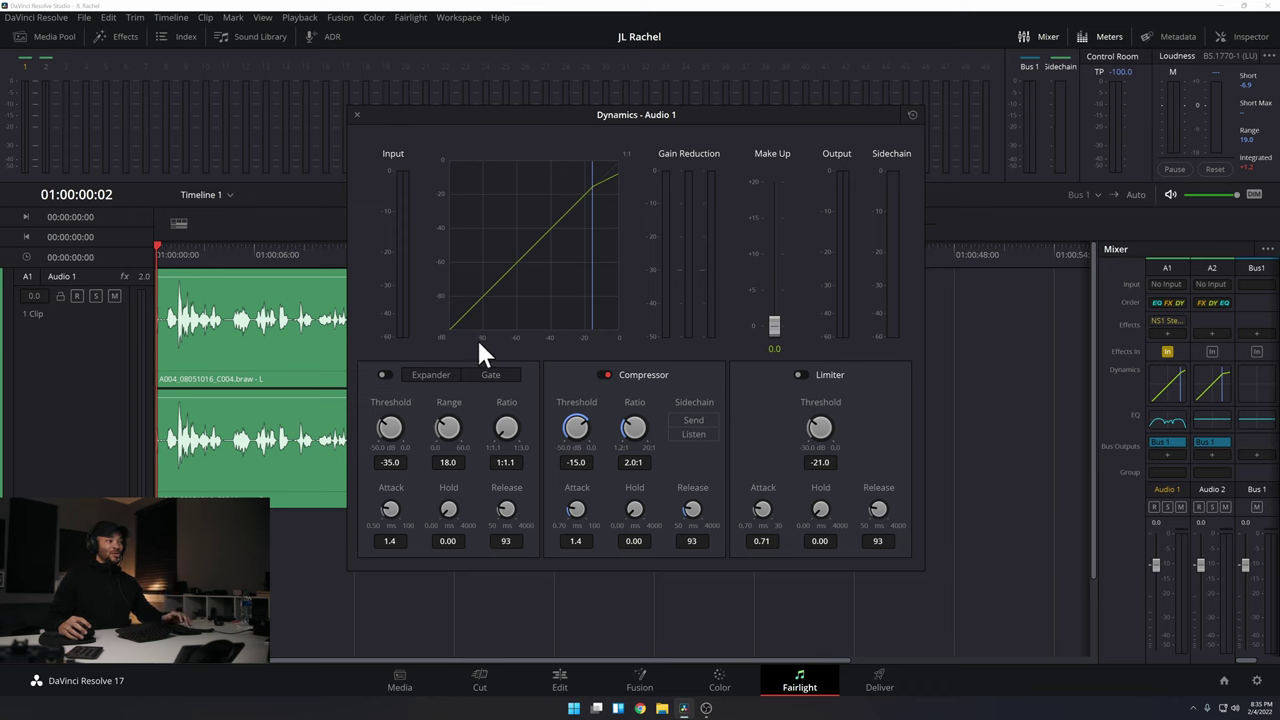
key("space")
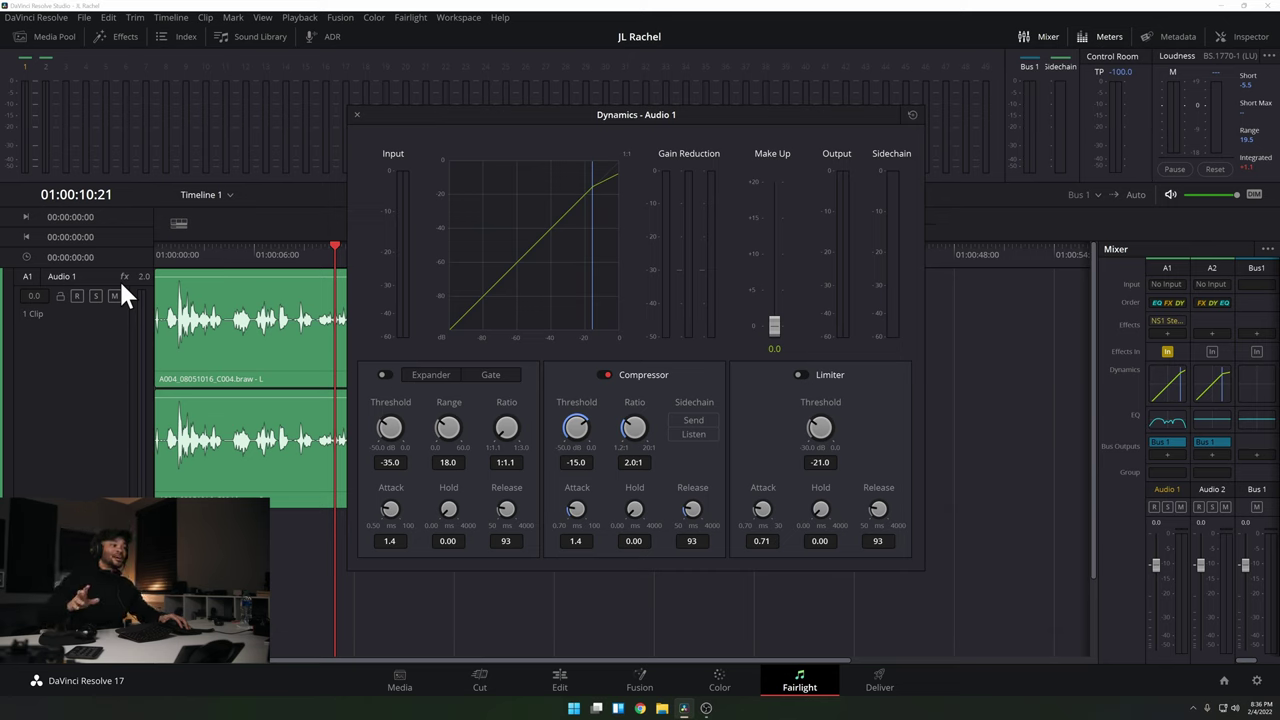
left_click(176, 258)
key("space")
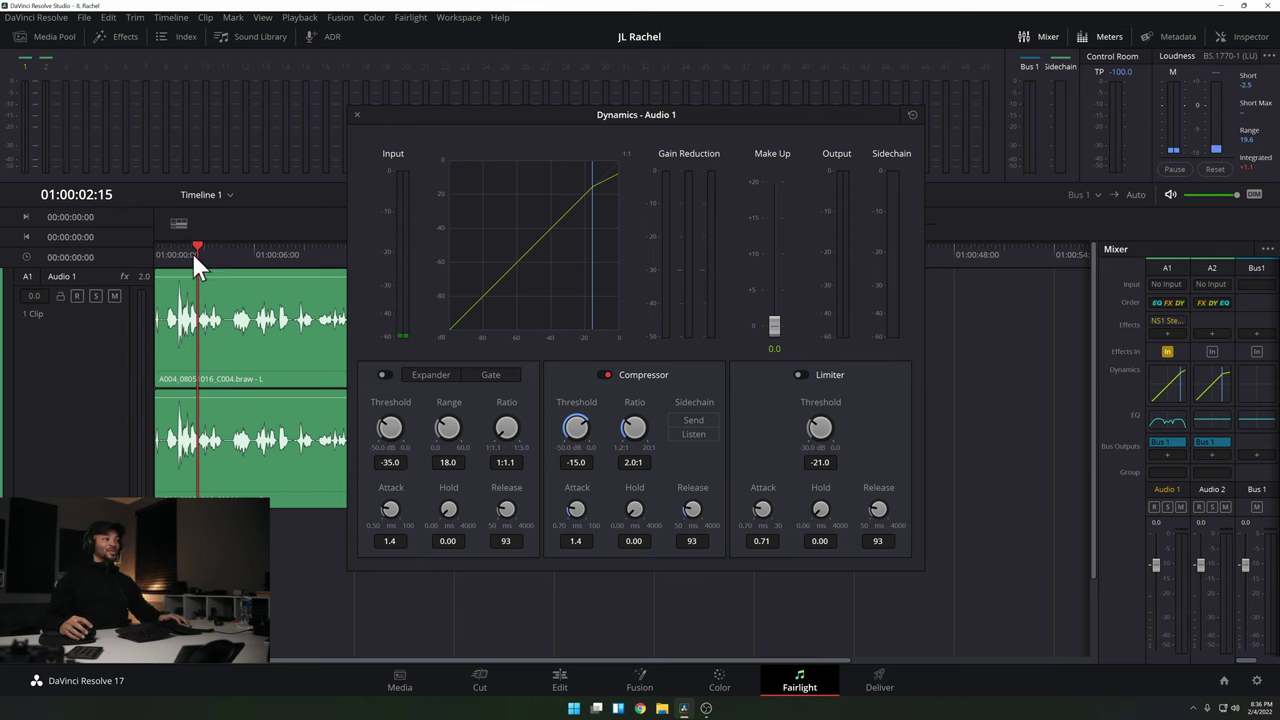
Play the opening seconds of the clip with the compressor on, and return the playhead to near the clip's start.
key("space")
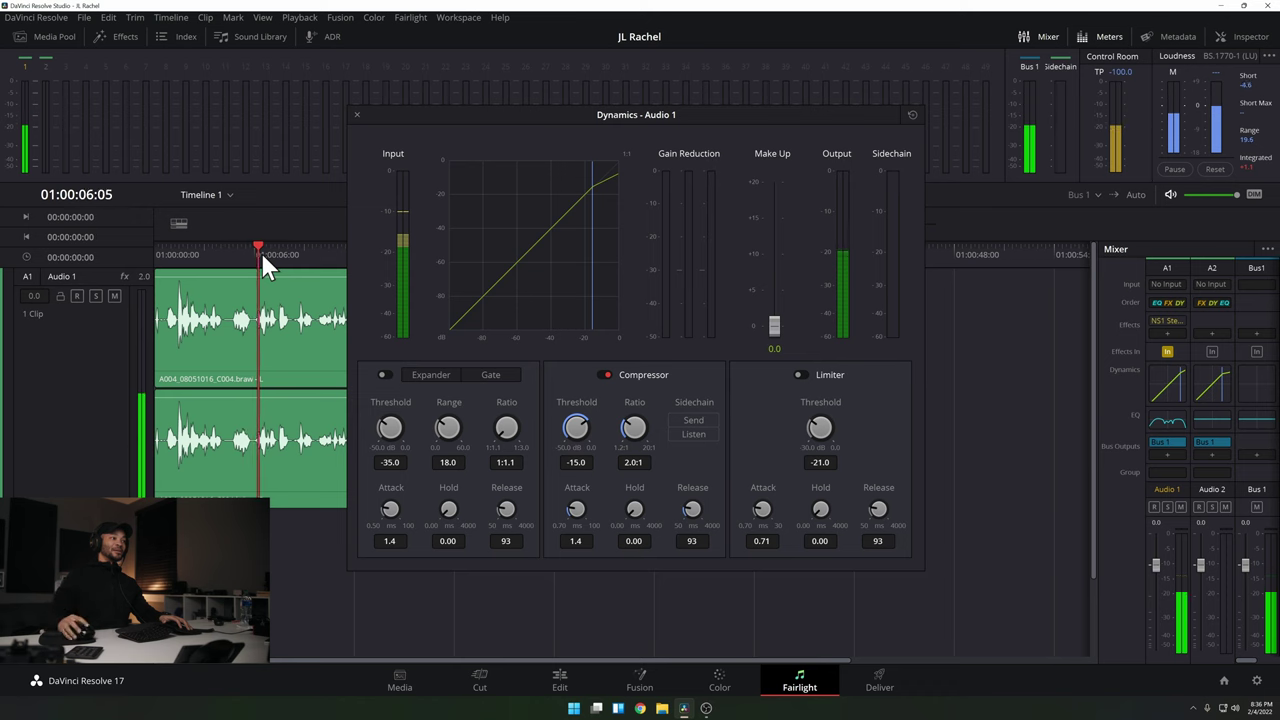
key("space")
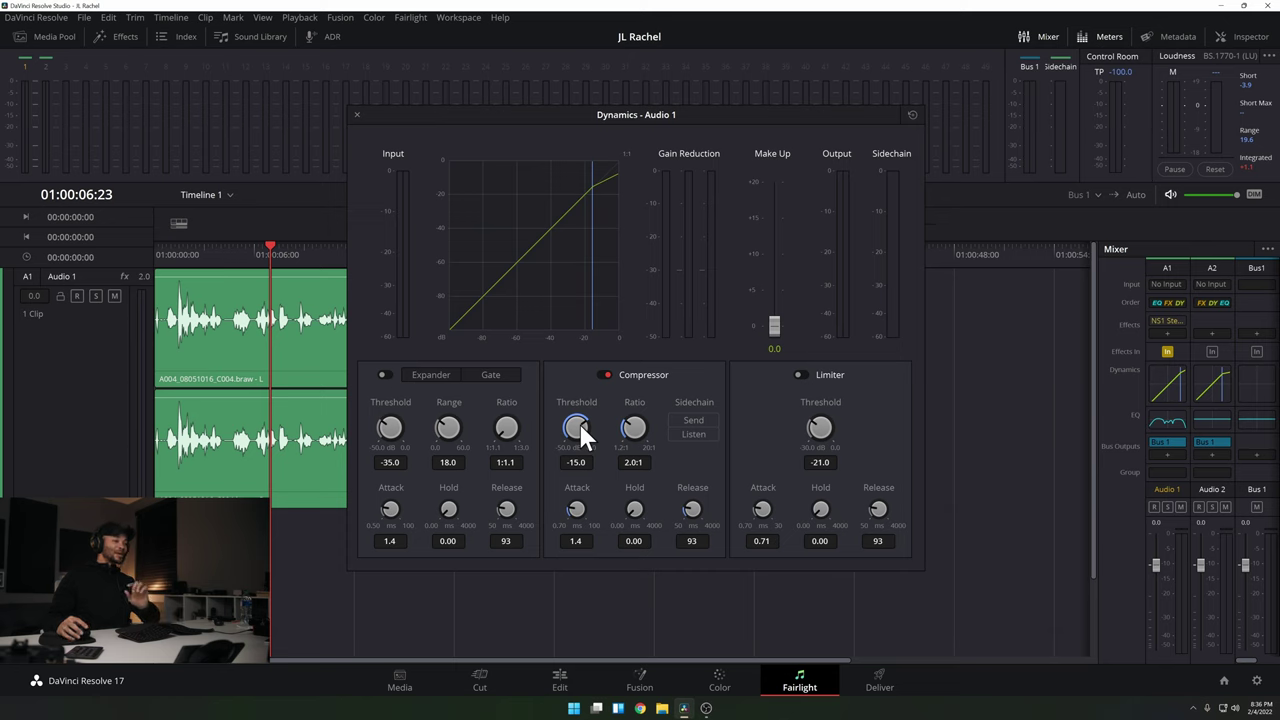
left_click_drag(168, 252, 159, 251)
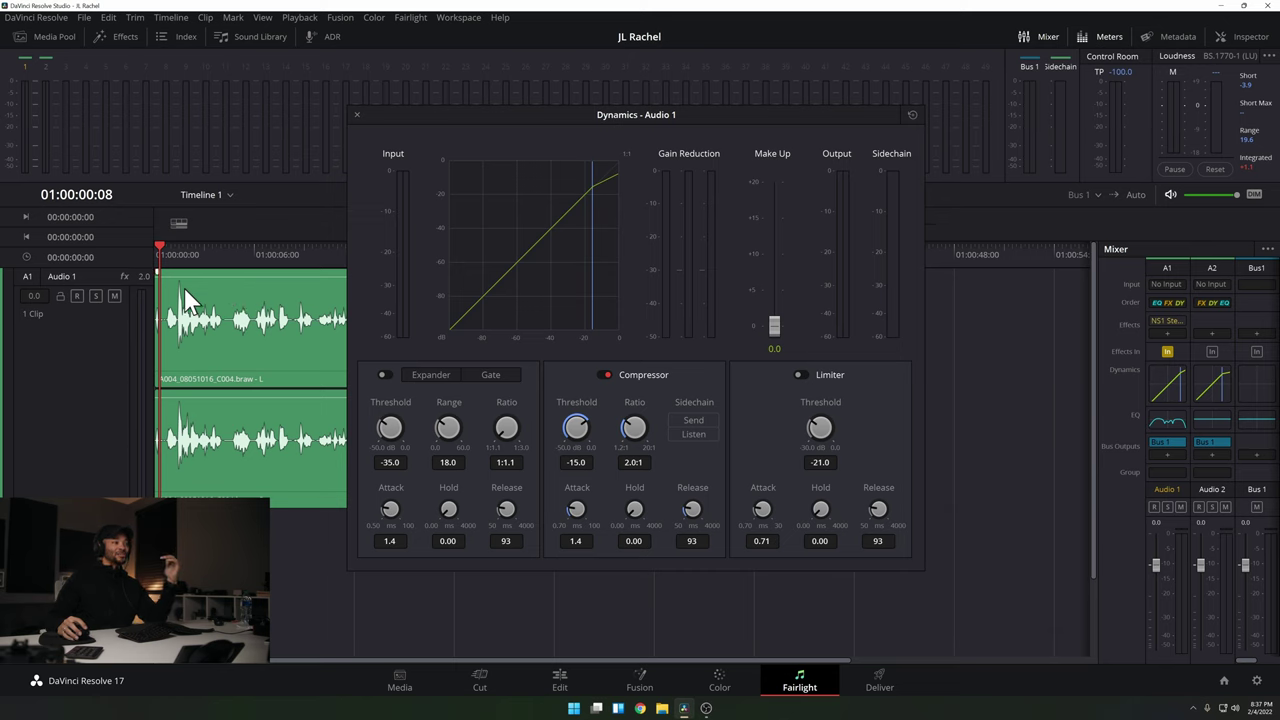
Move the Dynamics window off the clip and play the quieter second half from about 01:00:09:22.
left_click_drag(459, 127, 589, 128)
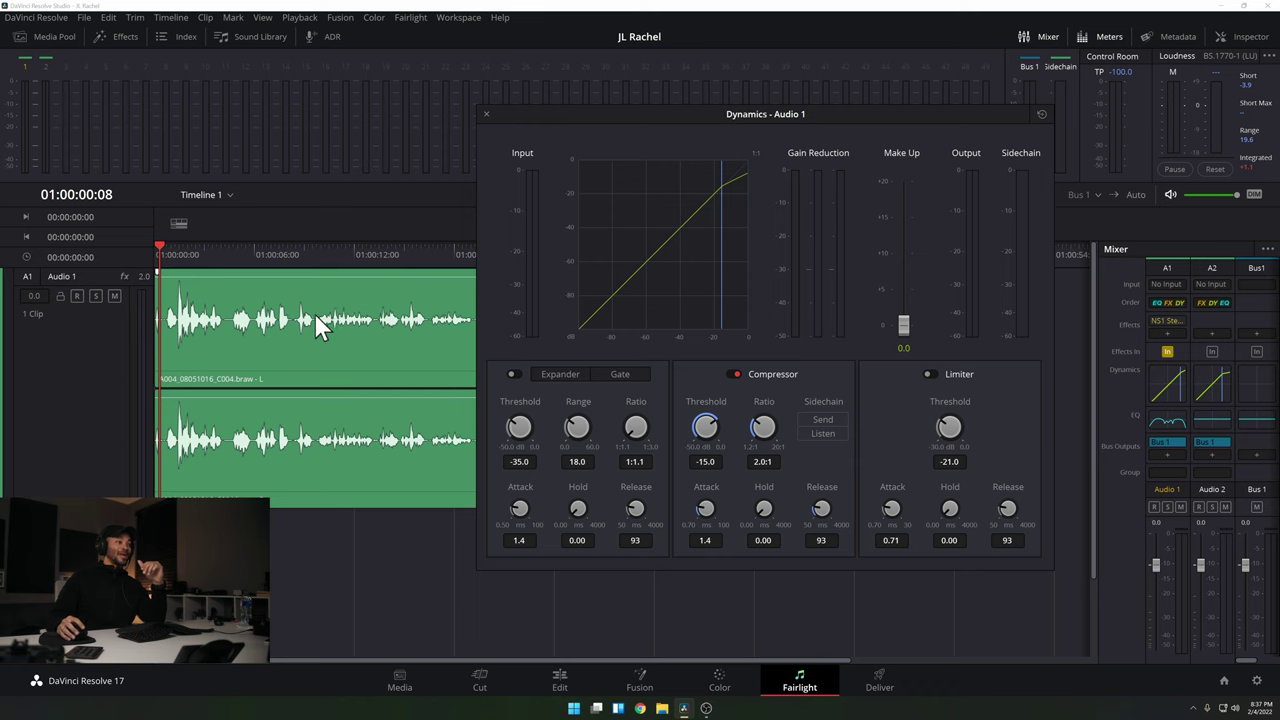
left_click(319, 249)
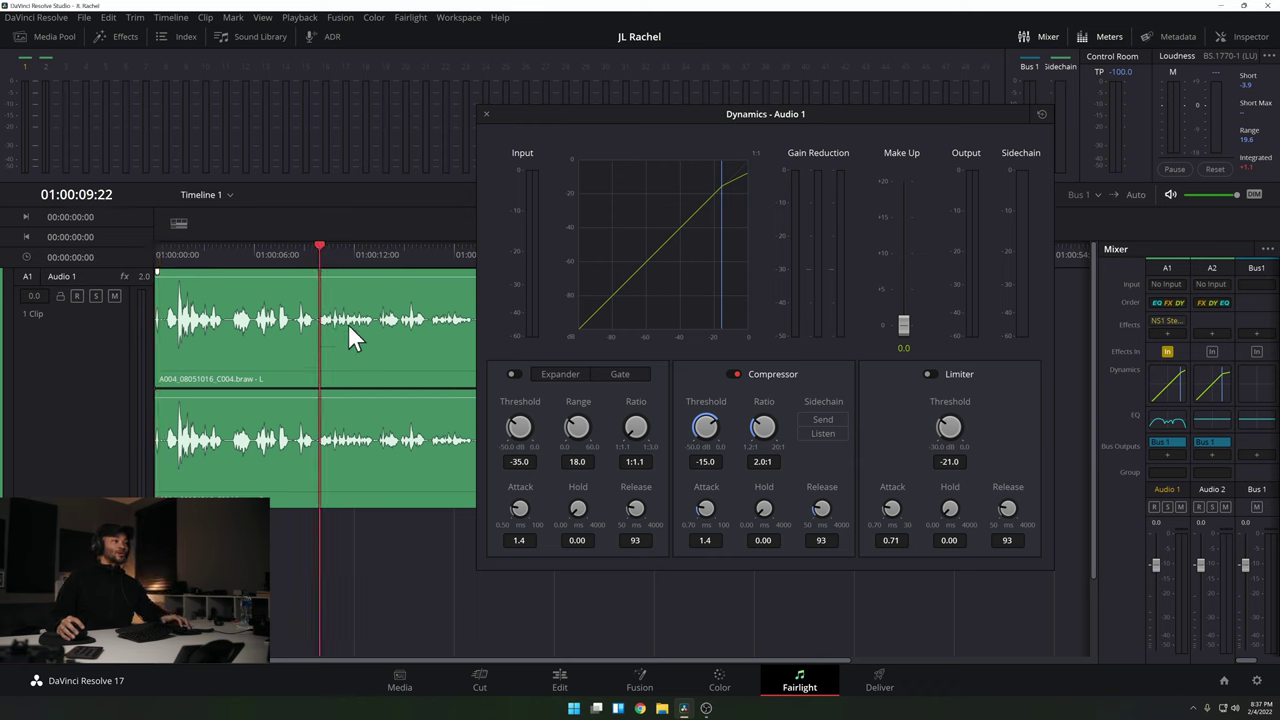
key("space")
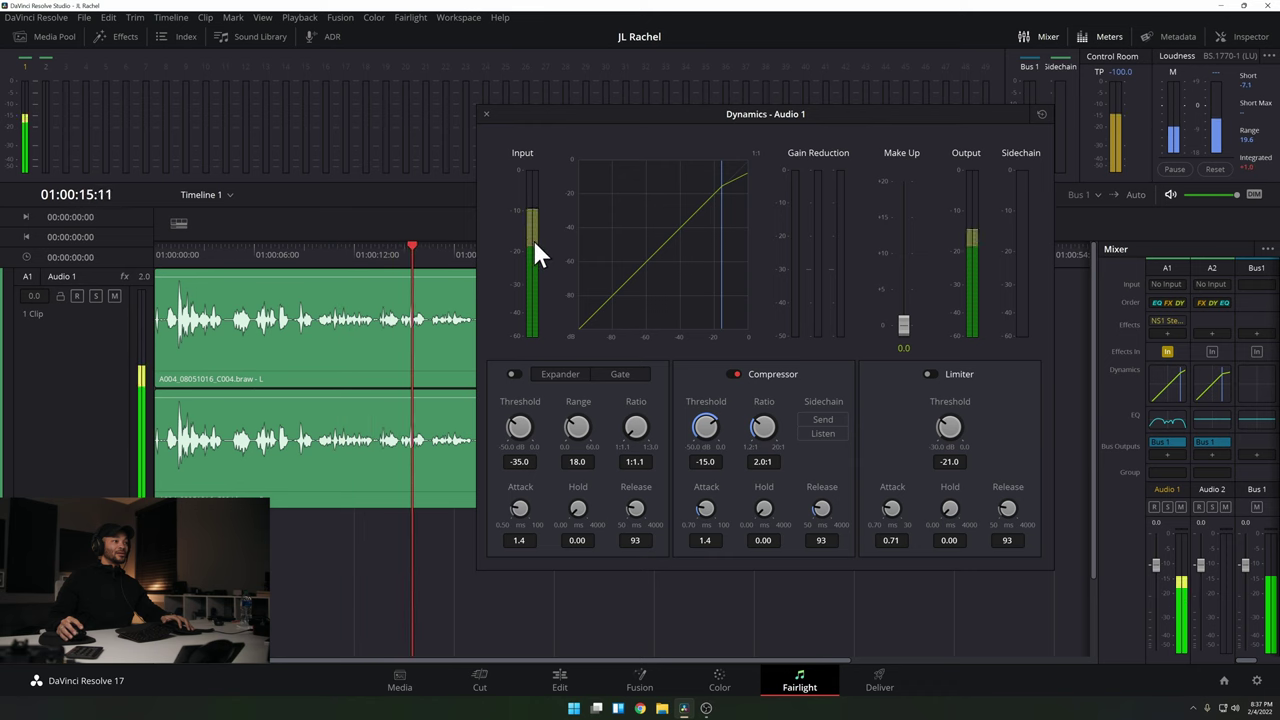
key("space")
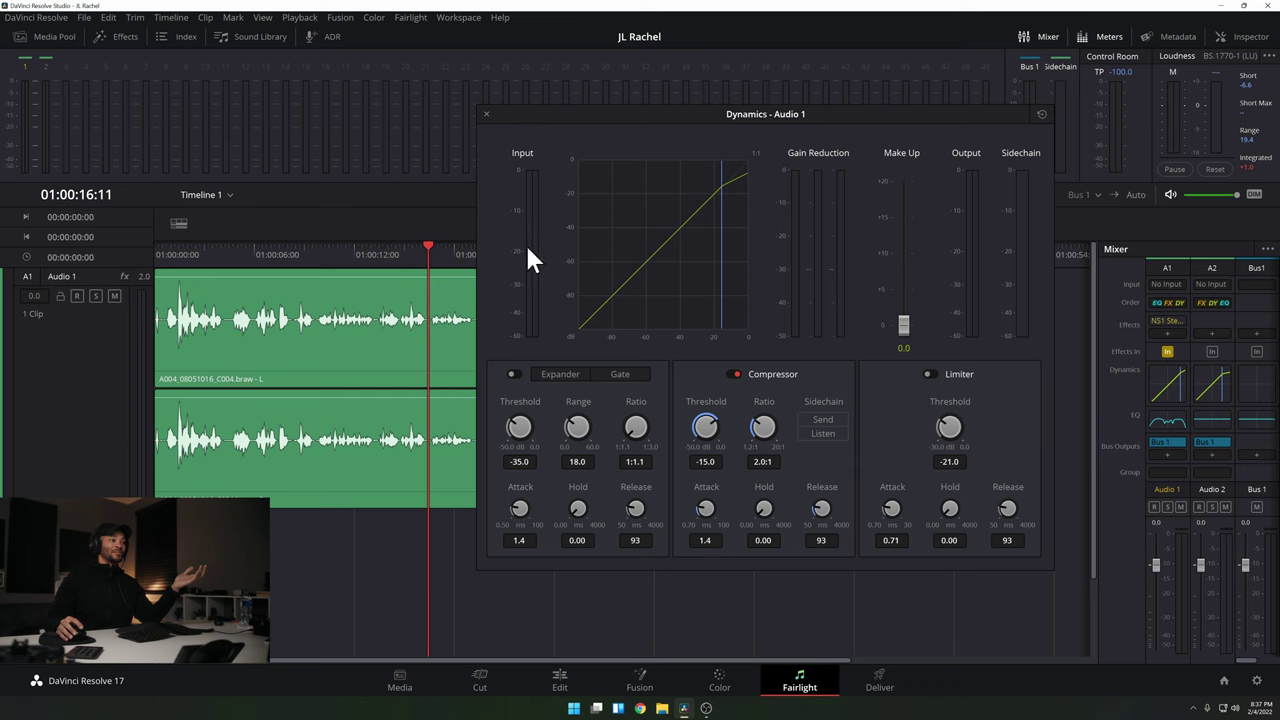
Replay part of the quieter section, set the compressor threshold to -20.5 dB, and return the playhead to about ten seconds.
left_click(350, 256)
key("space")
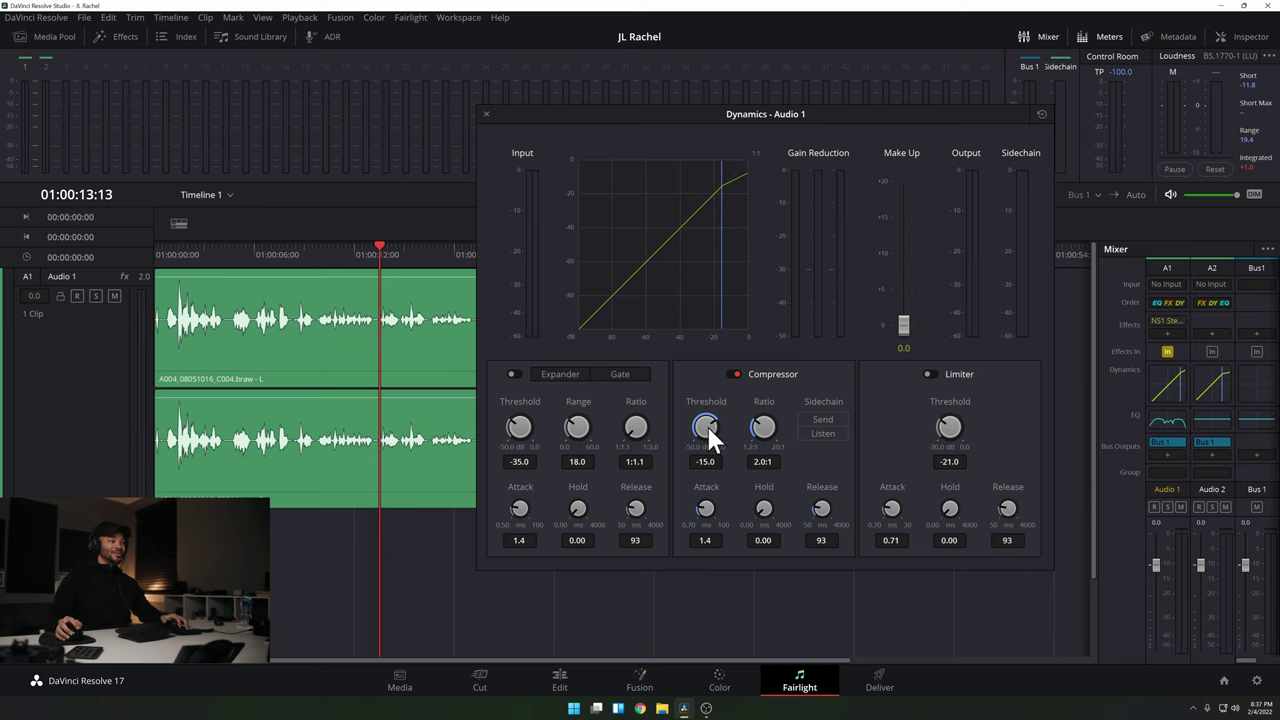
left_click_drag(708, 432, 669, 466)
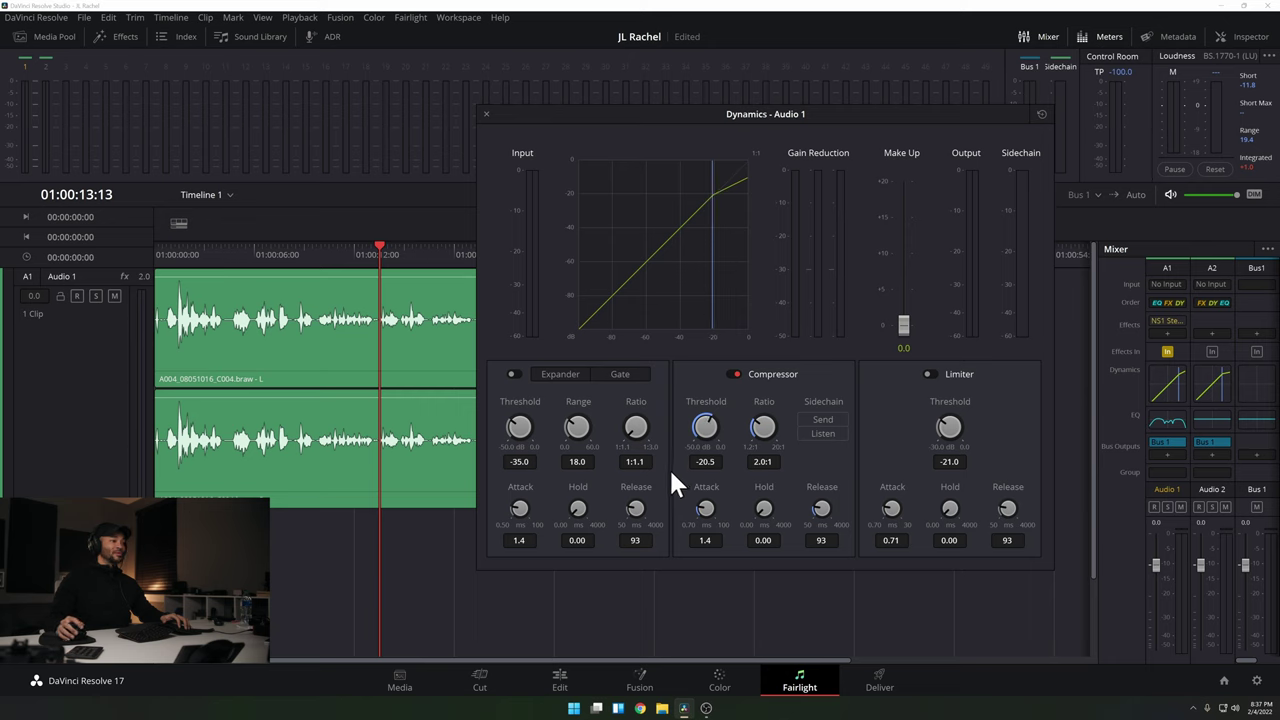
left_click(327, 254)
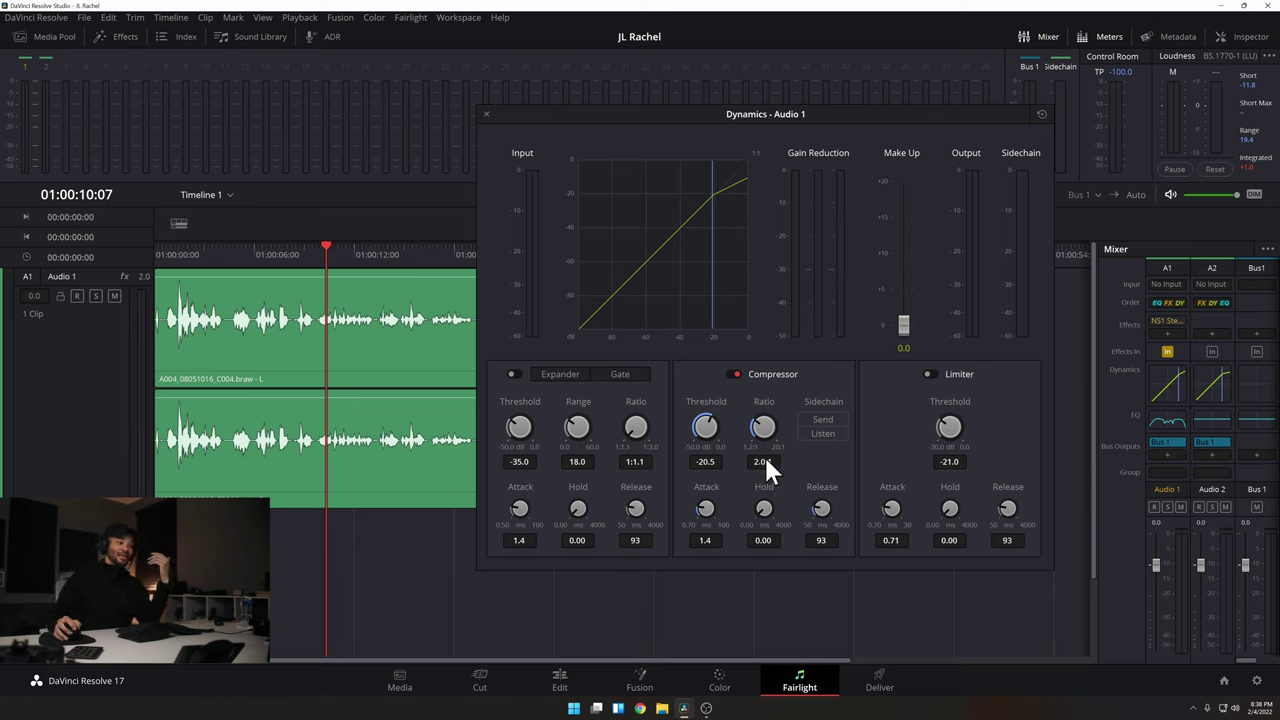
Try different compressor ratios, including 9.1:1, 16:1, 2.1:1, 1.8:1 and 3.4:1.
left_click_drag(767, 429, 804, 356)
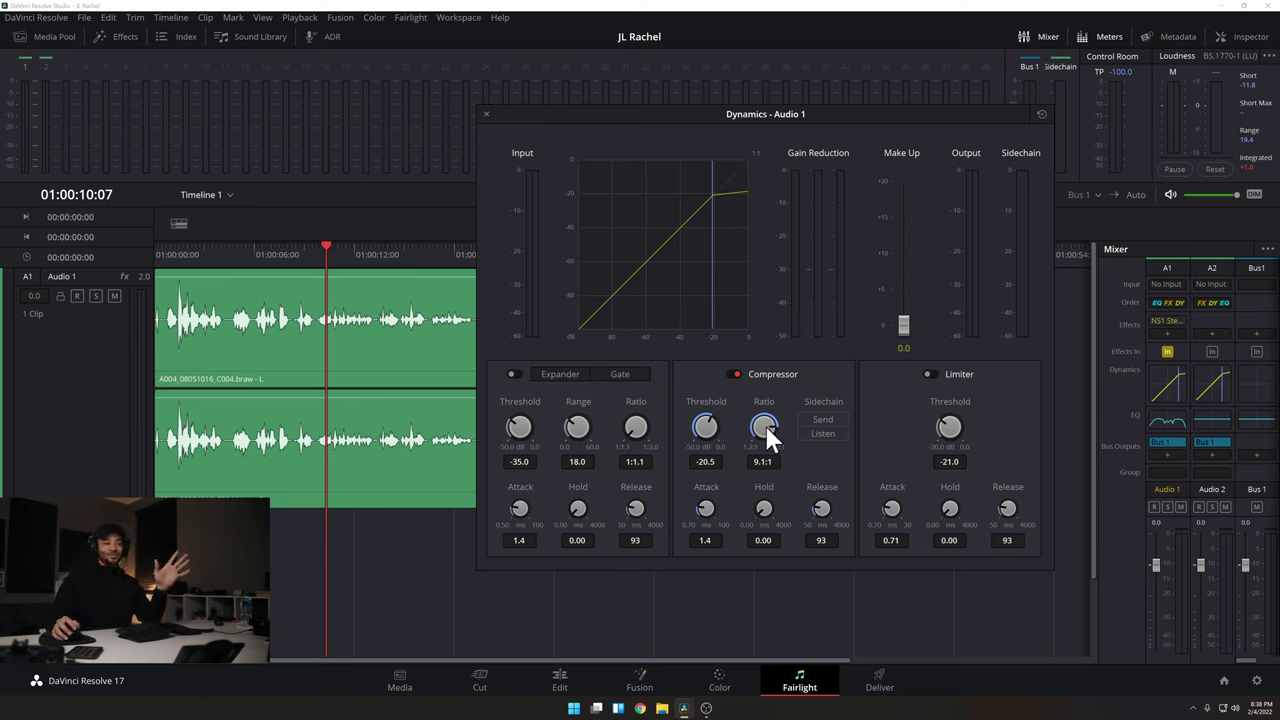
left_click_drag(766, 434, 787, 401)
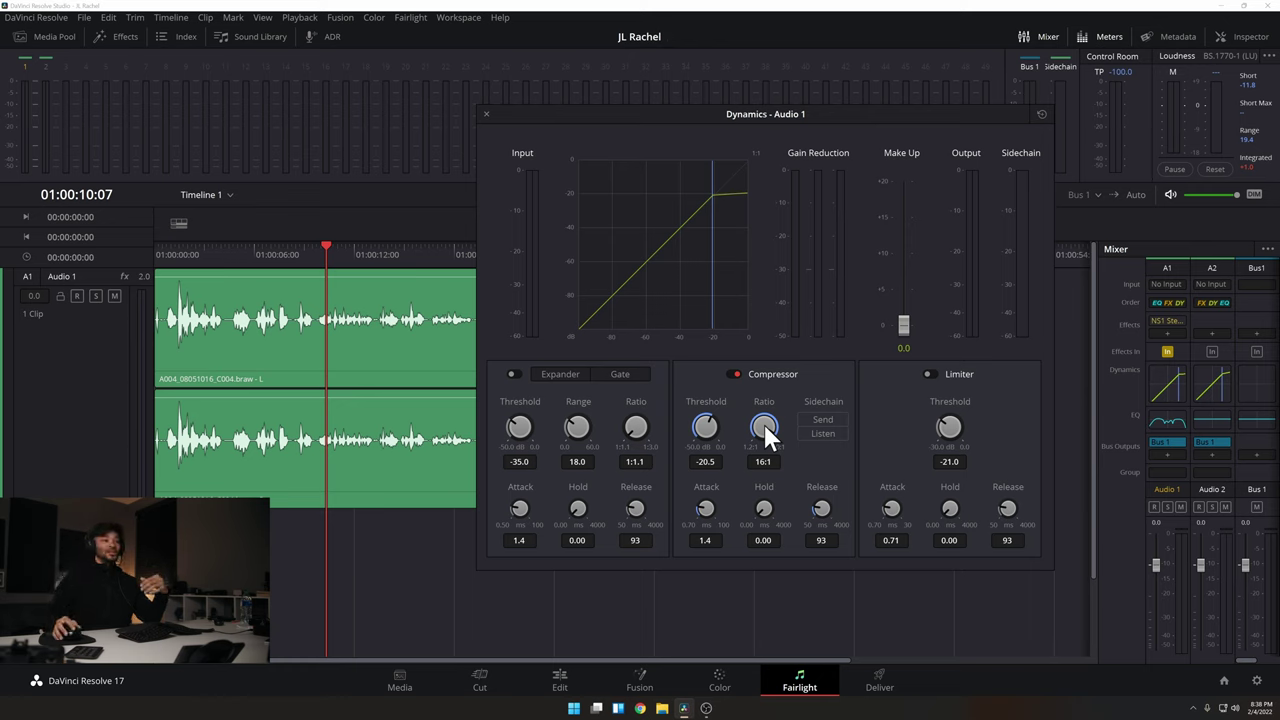
left_click_drag(764, 432, 709, 566)
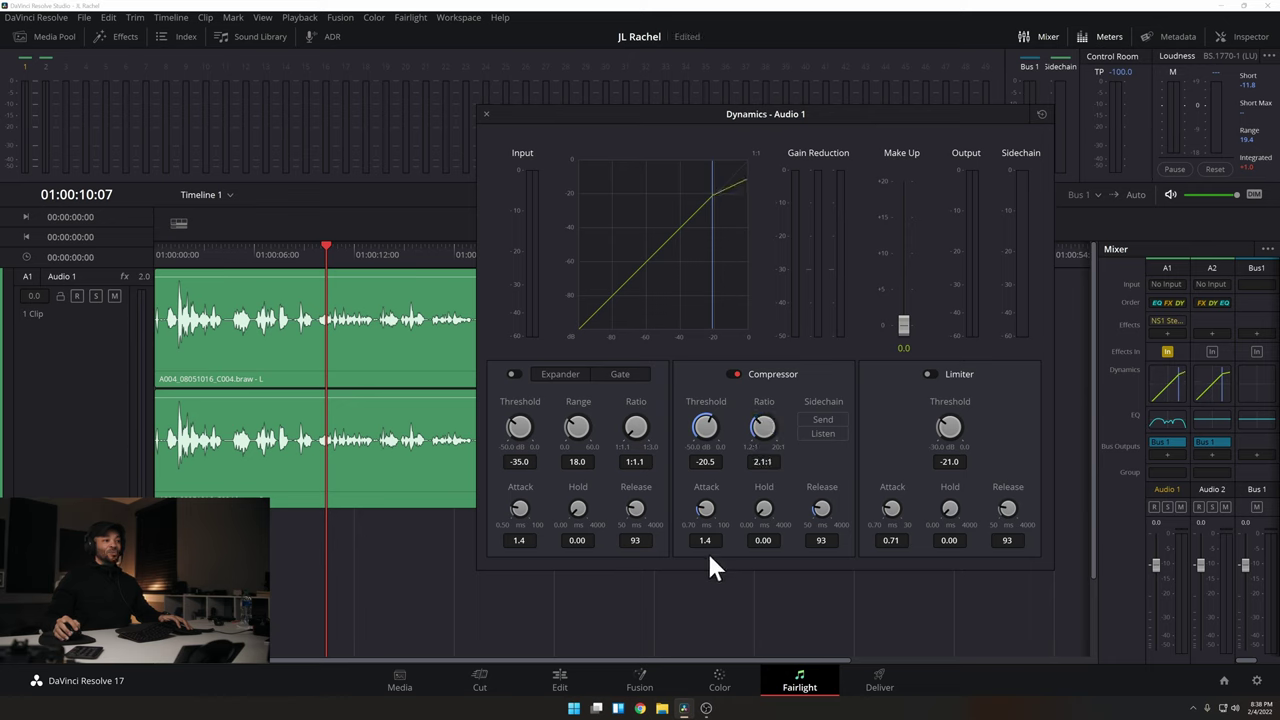
left_click_drag(766, 434, 764, 440)
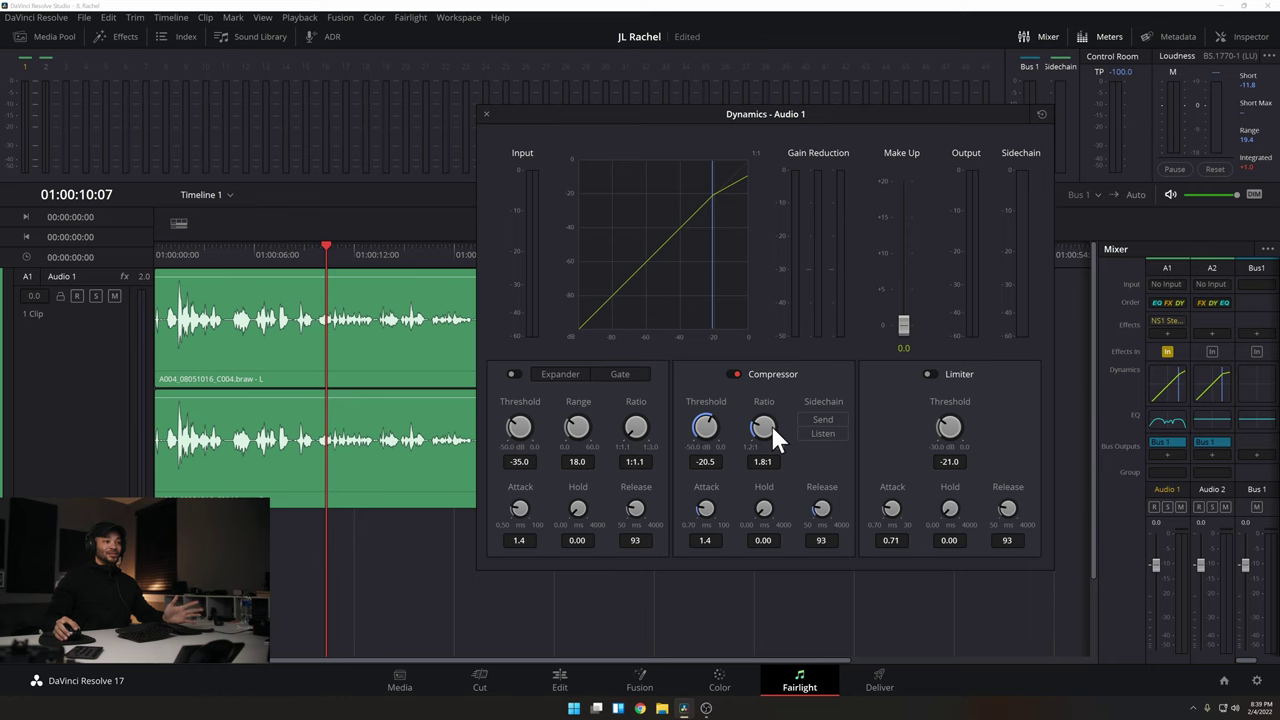
left_click_drag(773, 415, 787, 399)
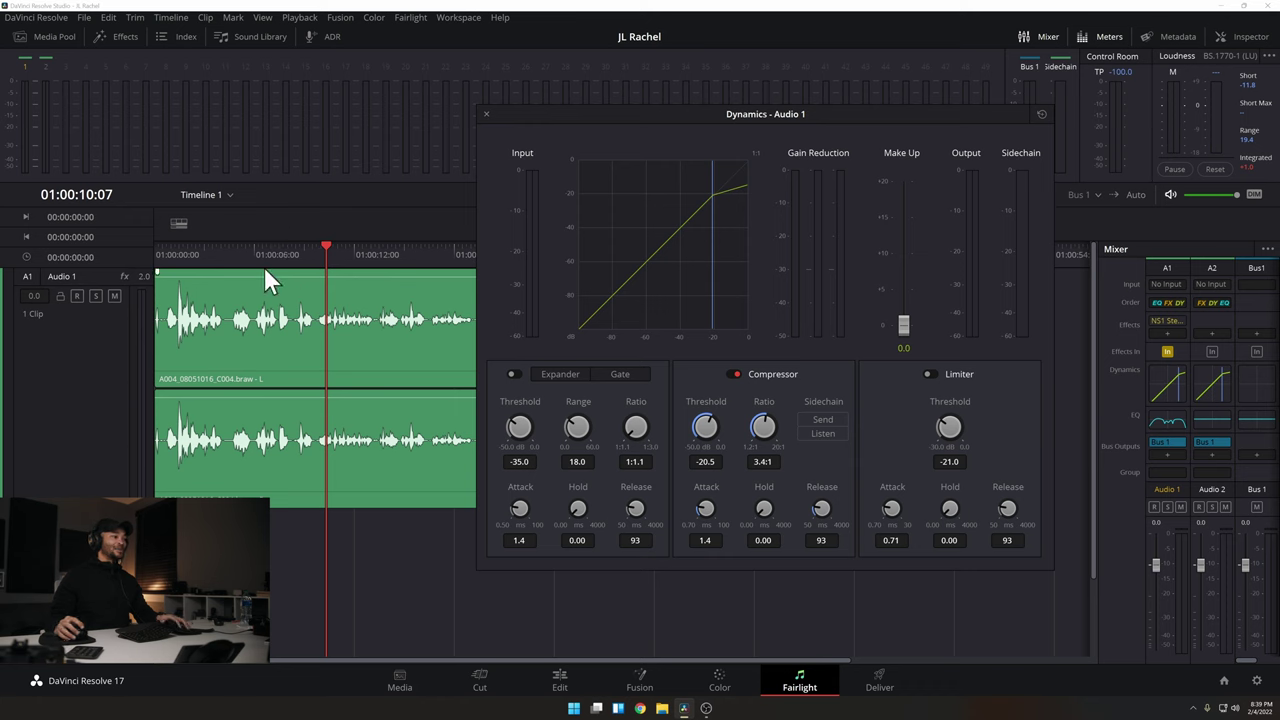
Return the playhead to the start of the timeline and set the compressor ratio to 2.8:1.
left_click_drag(184, 254, 93, 253)
left_click_drag(763, 428, 759, 471)
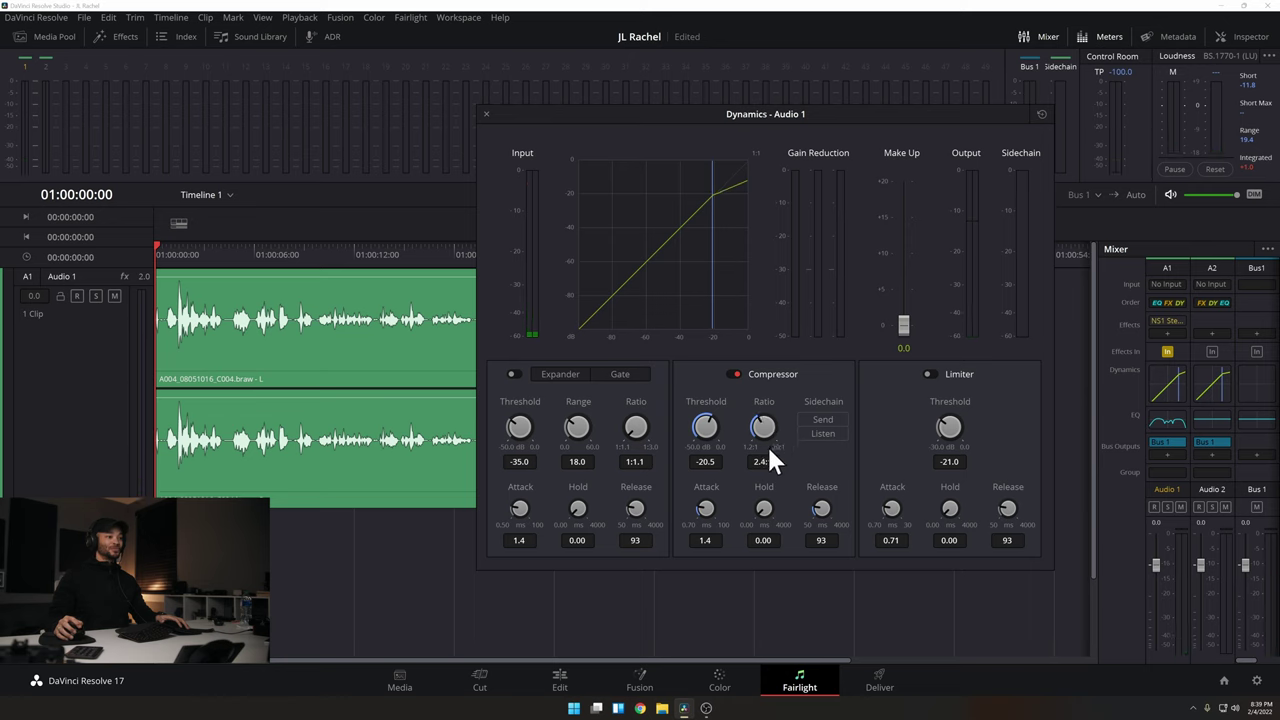
left_click_drag(764, 428, 772, 418)
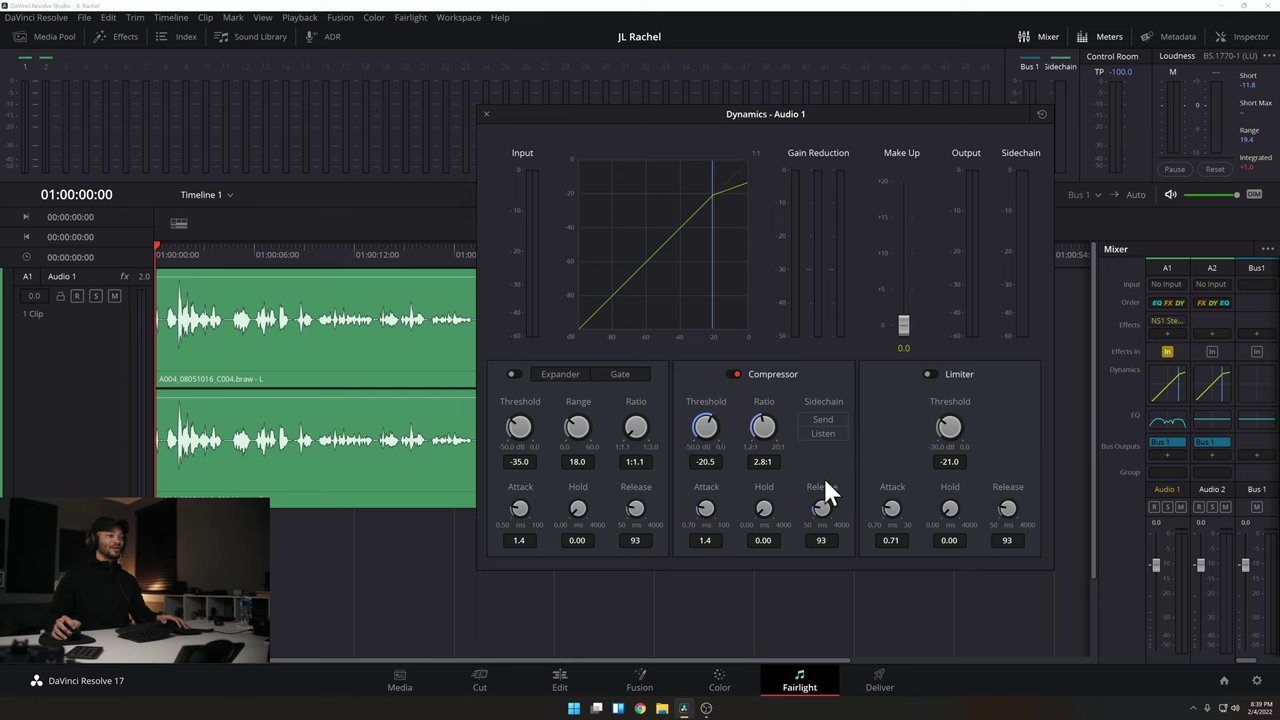
Play the clip from its start, and again from about four seconds to near its end, with the adjusted compressor.
key("space")
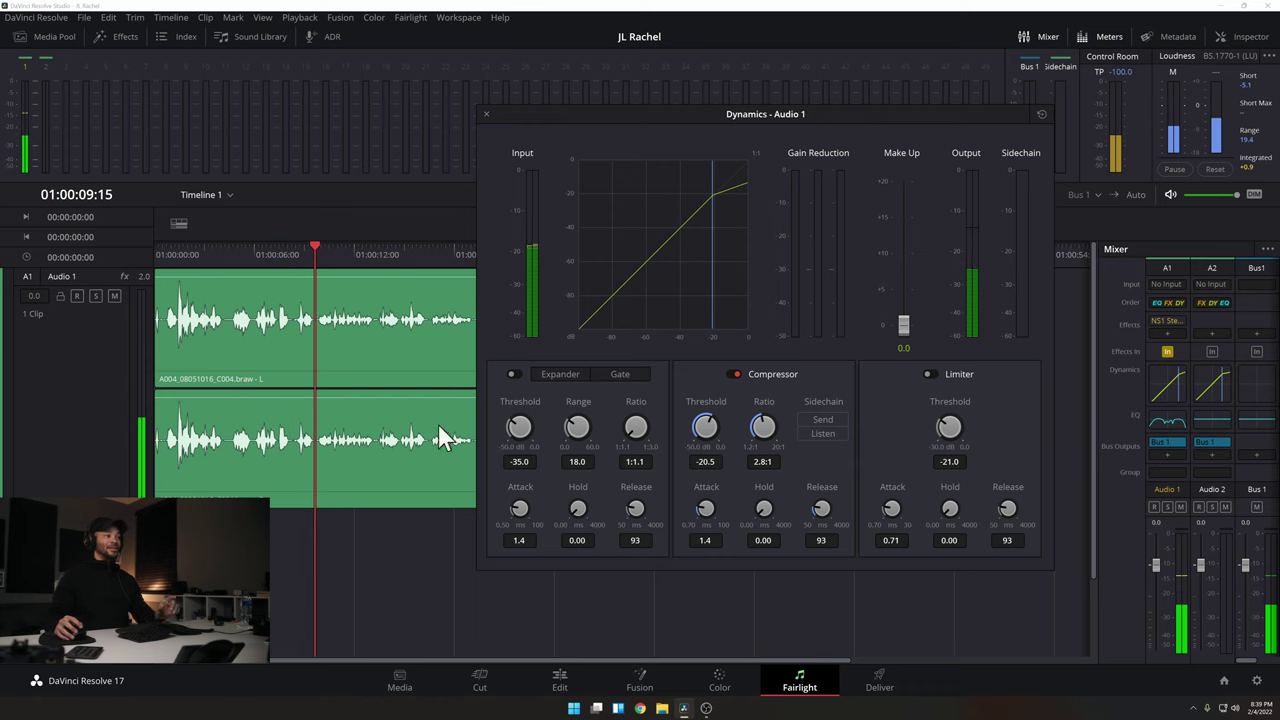
key("space")
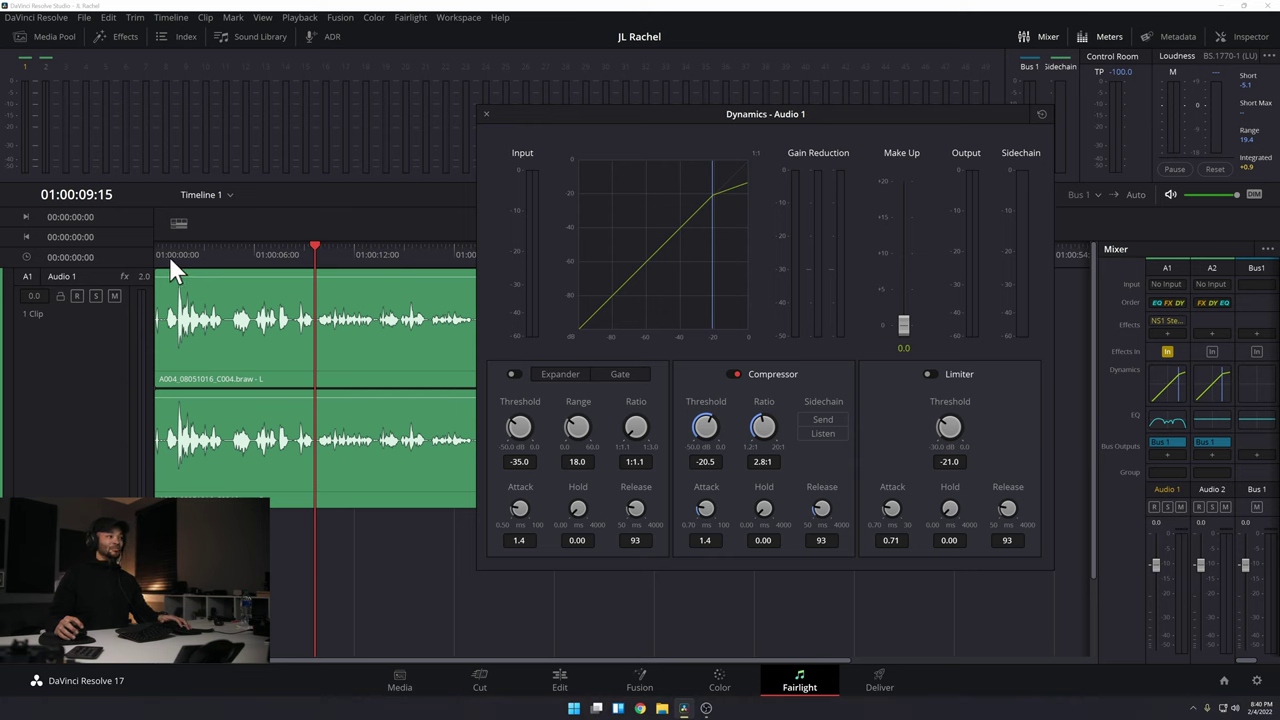
left_click(226, 260)
key("space")
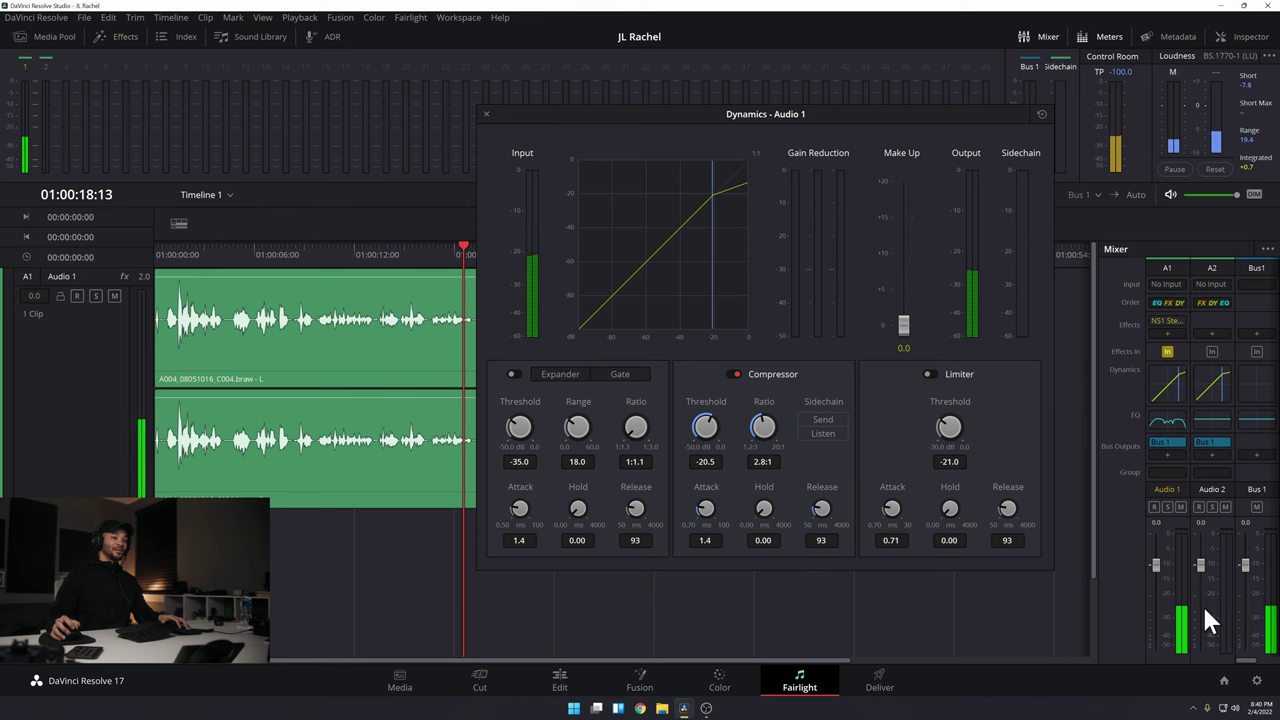
key("space")
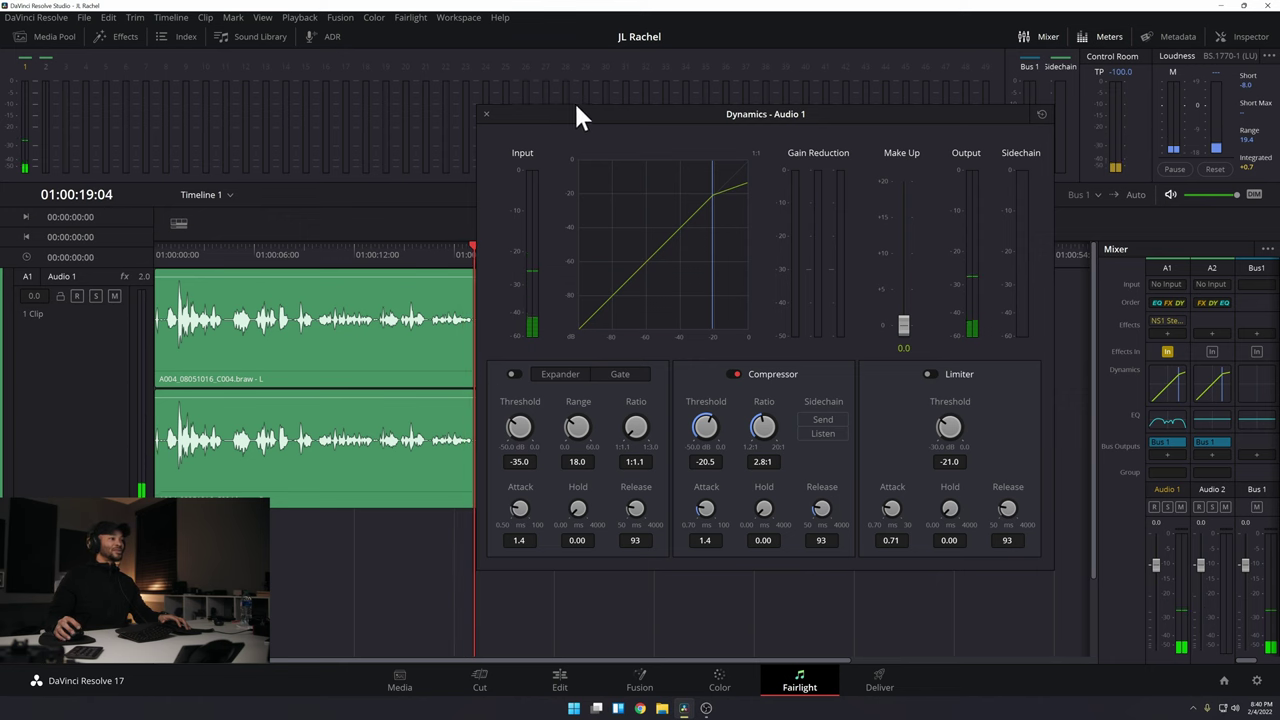
Uncover the whole clip by moving the Dynamics window, and compare input and output levels between its loud opening and quiet ending.
left_click_drag(577, 113, 610, 114)
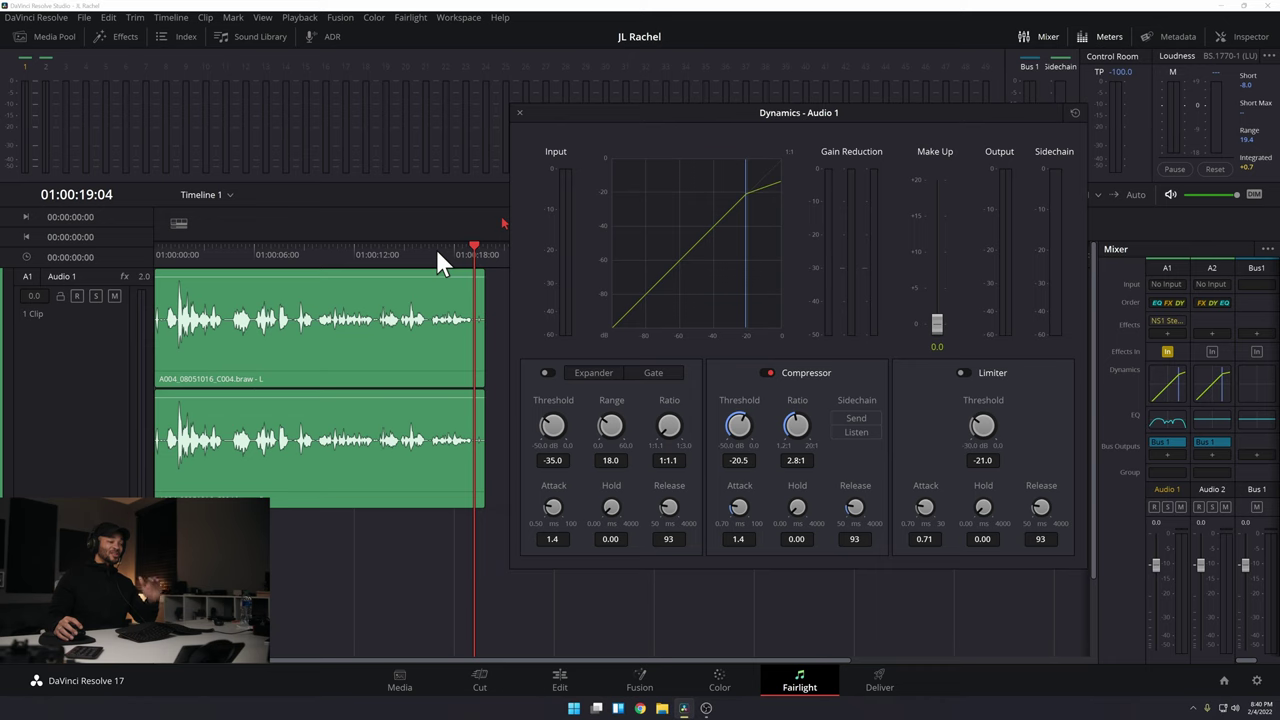
left_click(174, 259)
key("space")
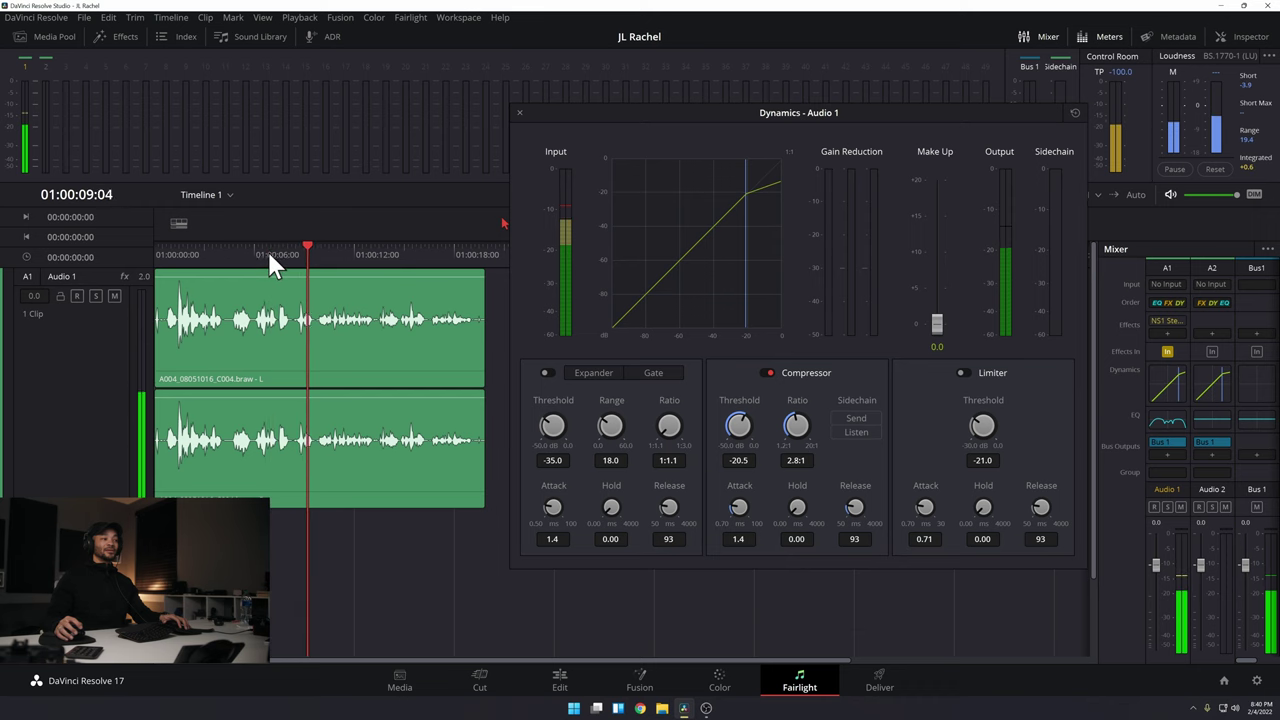
left_click(431, 255)
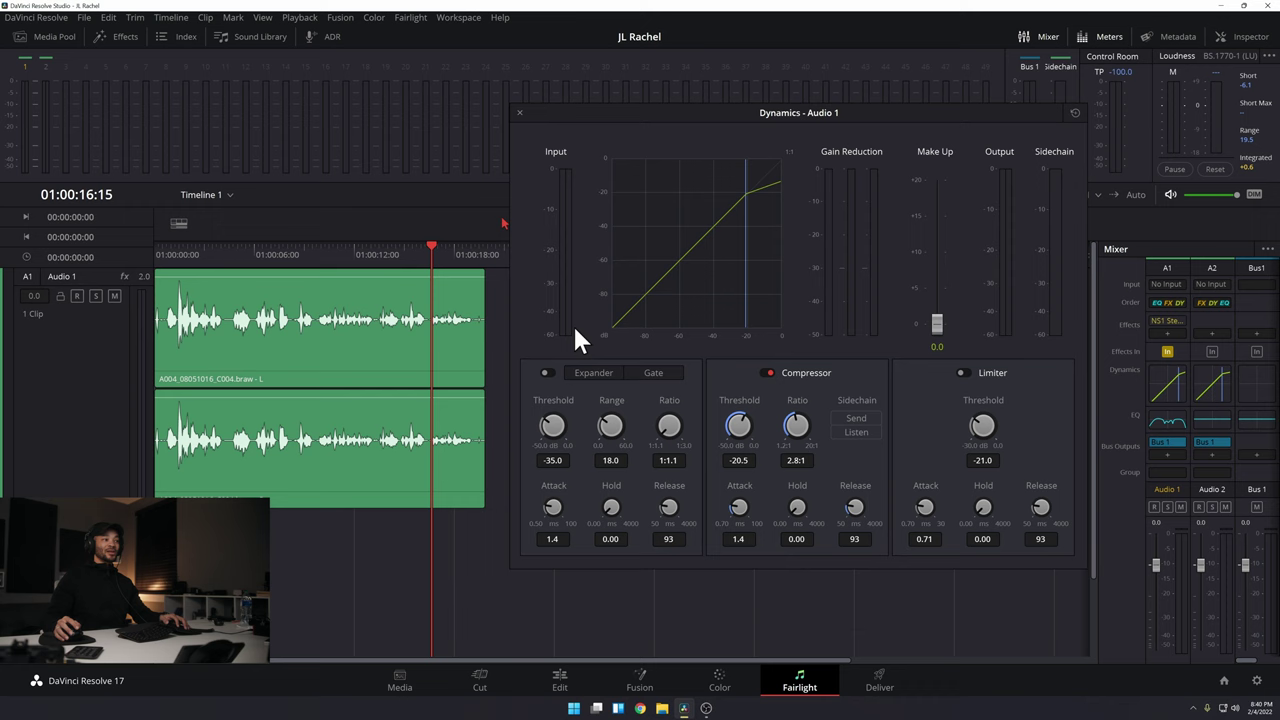
key("space")
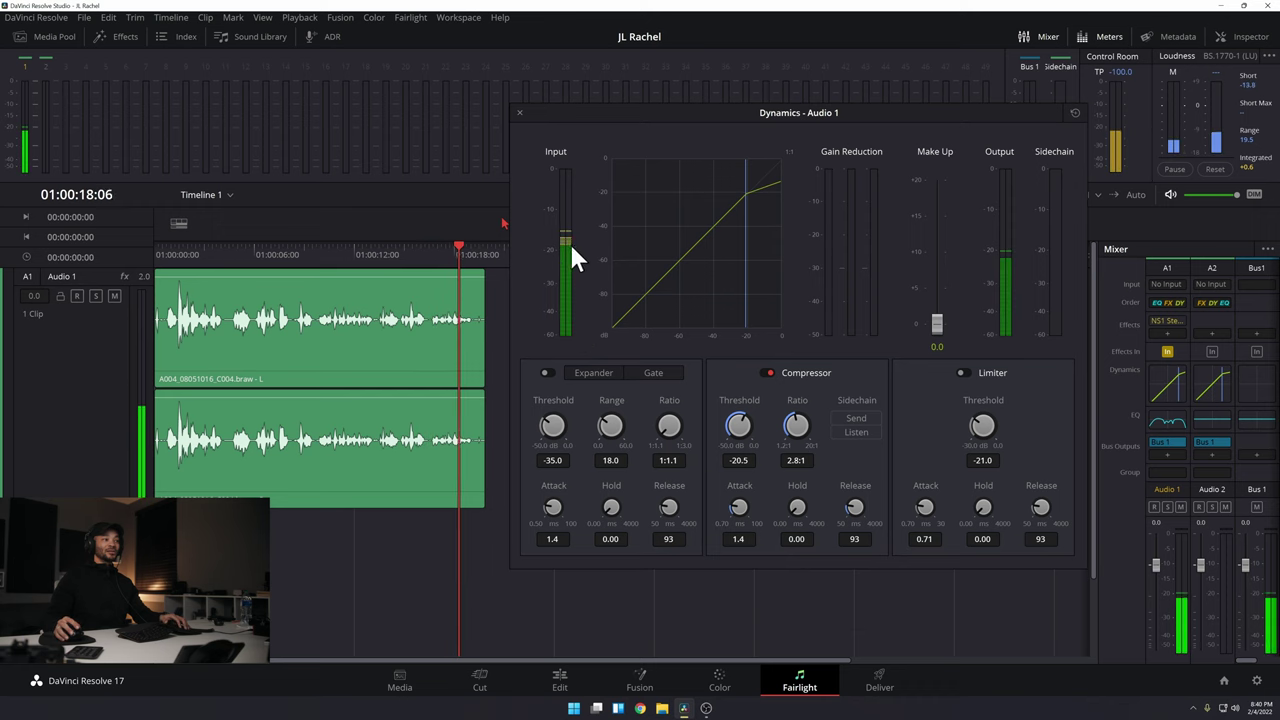
key("space")
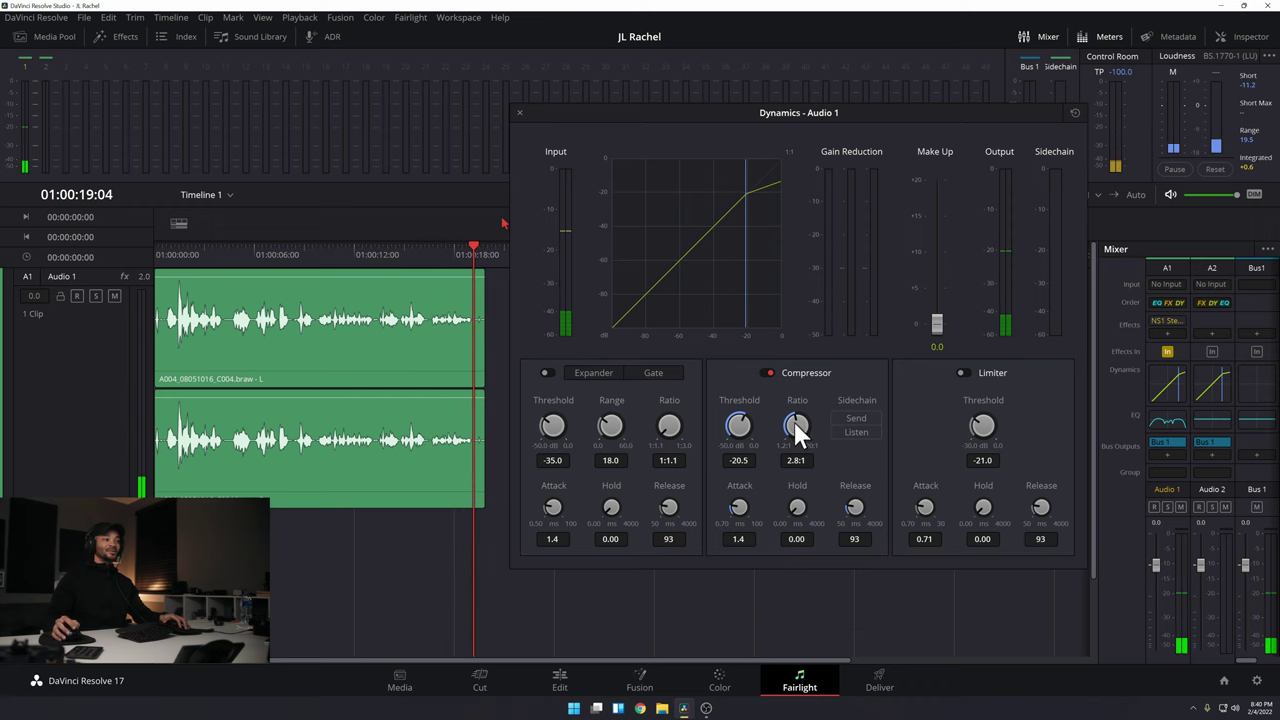
left_click(430, 263)
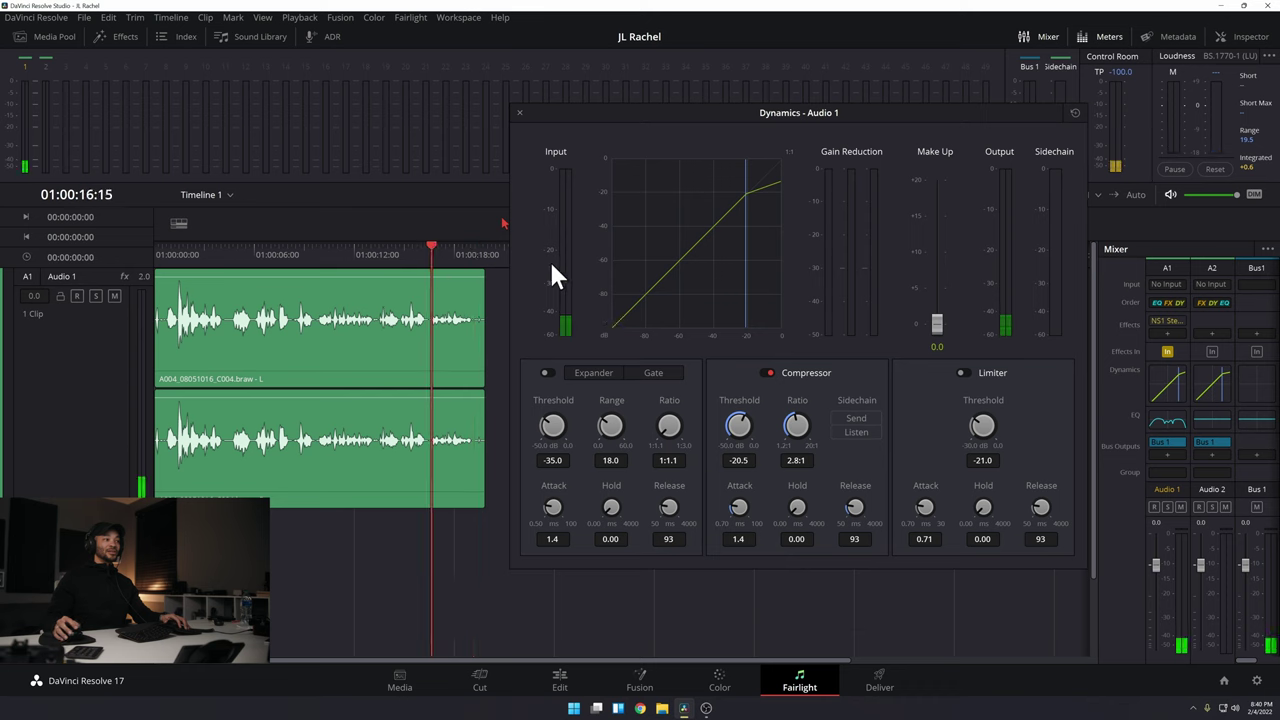
key("space")
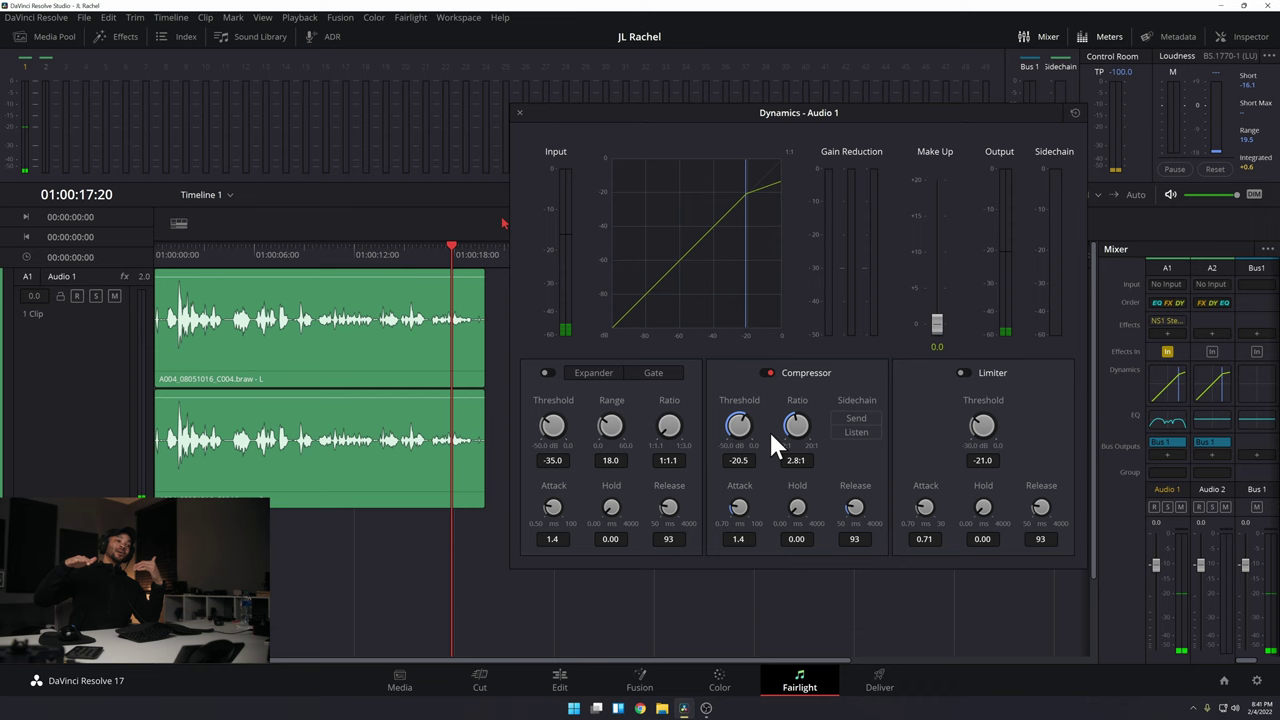
Set the compressor's make-up gain to 5.7 dB and play the quieter half from about 01:00:09:22 to check it.
left_click(319, 253)
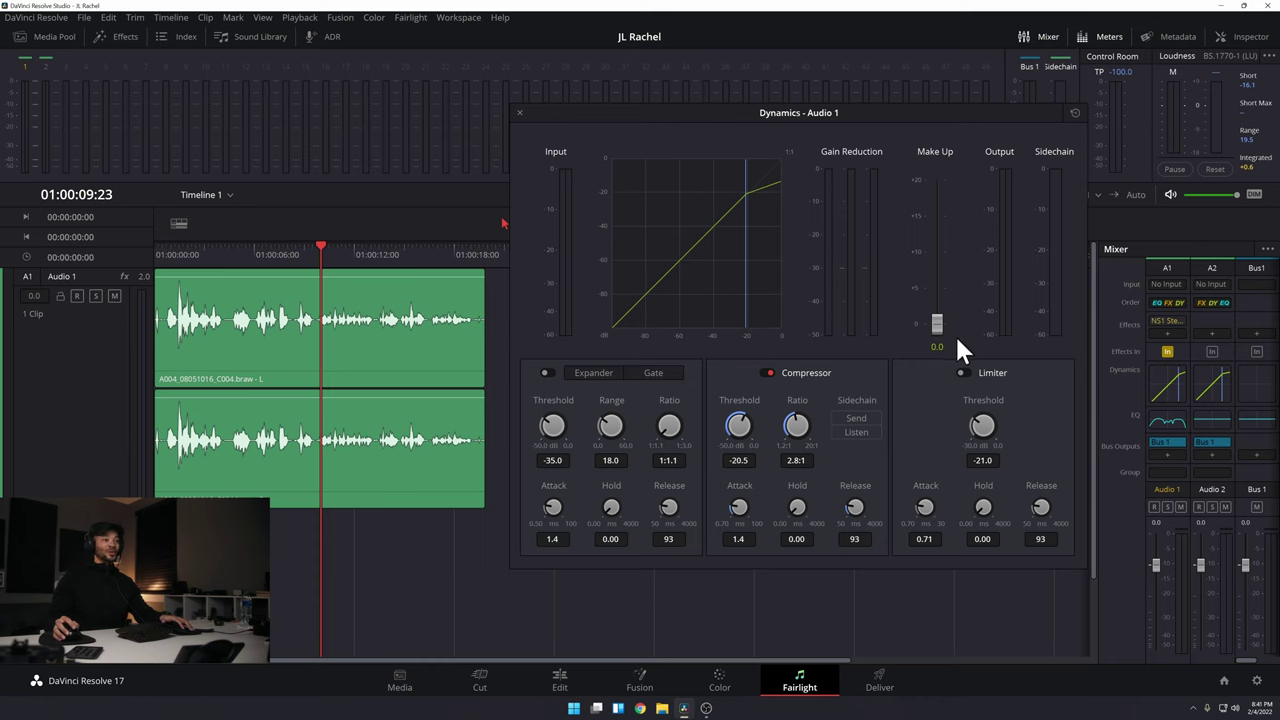
left_click_drag(938, 322, 940, 278)
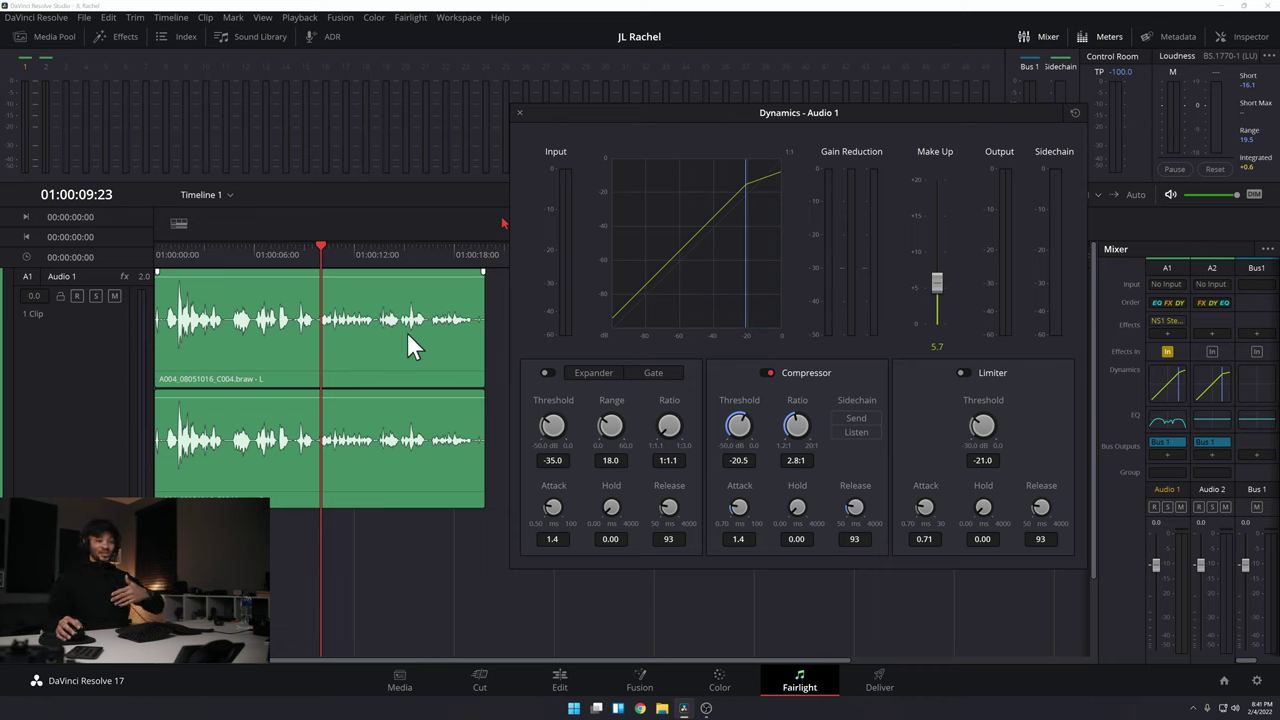
left_click(320, 258)
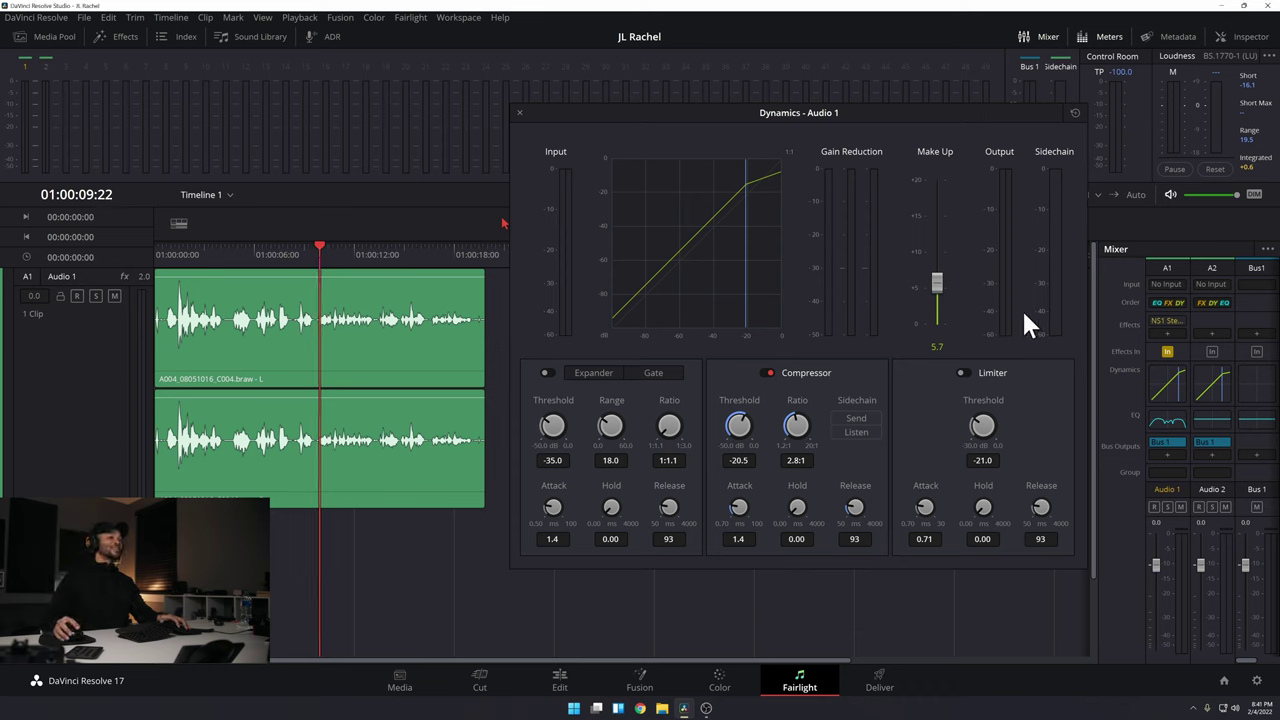
key("space")
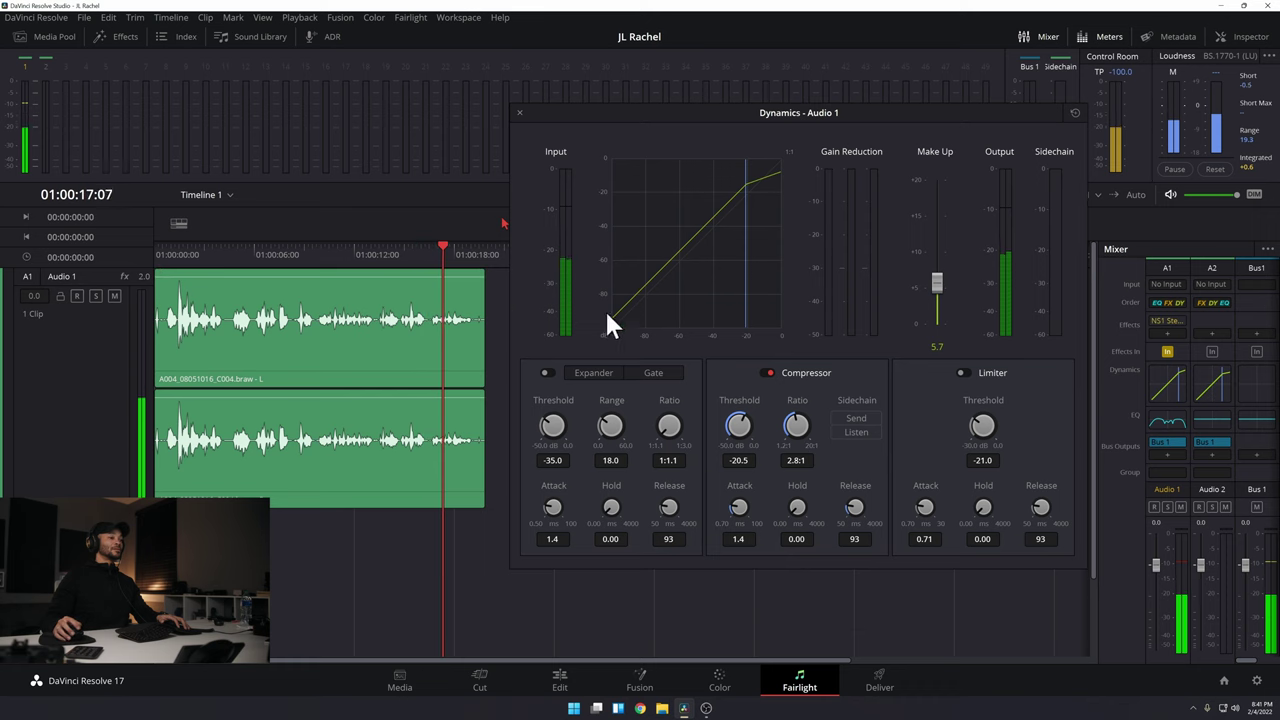
key("space")
Replay the clip's louder first half and quieter second half, switching between them to compare the compressor's input and output levels.
left_click_drag(454, 239, 438, 251)
key("space")
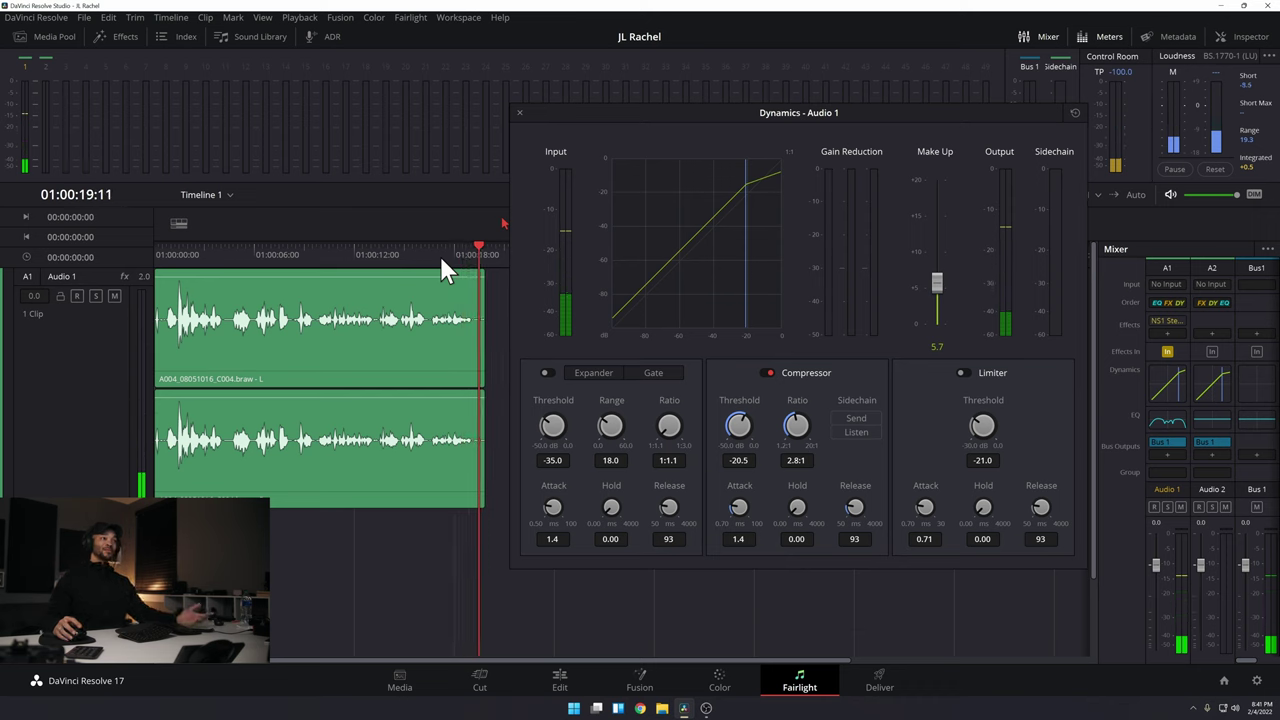
left_click(234, 255)
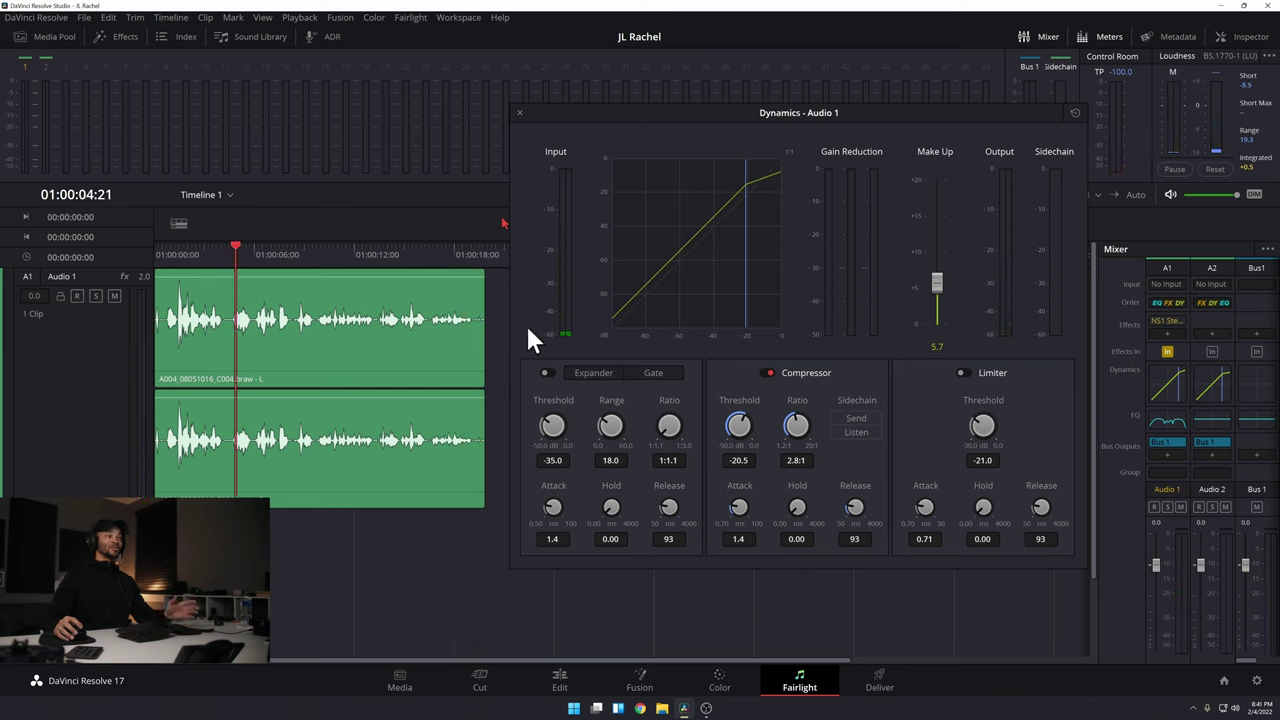
key("space")
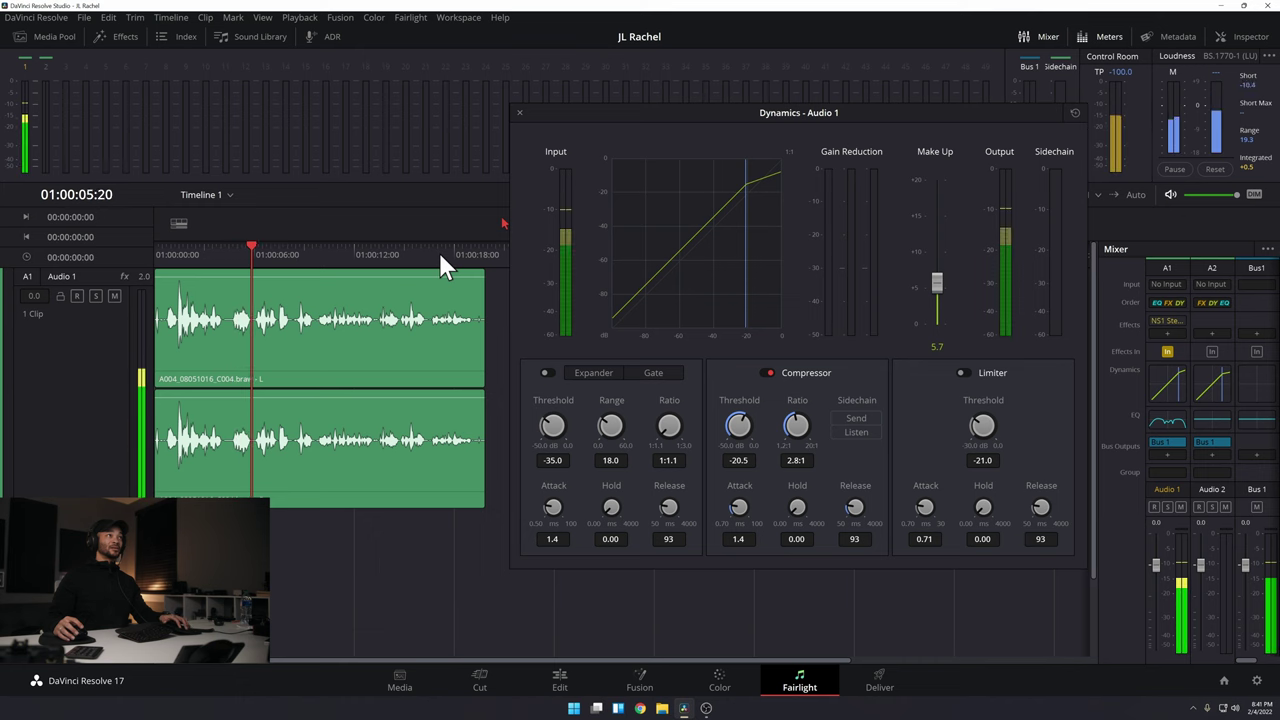
left_click(443, 253)
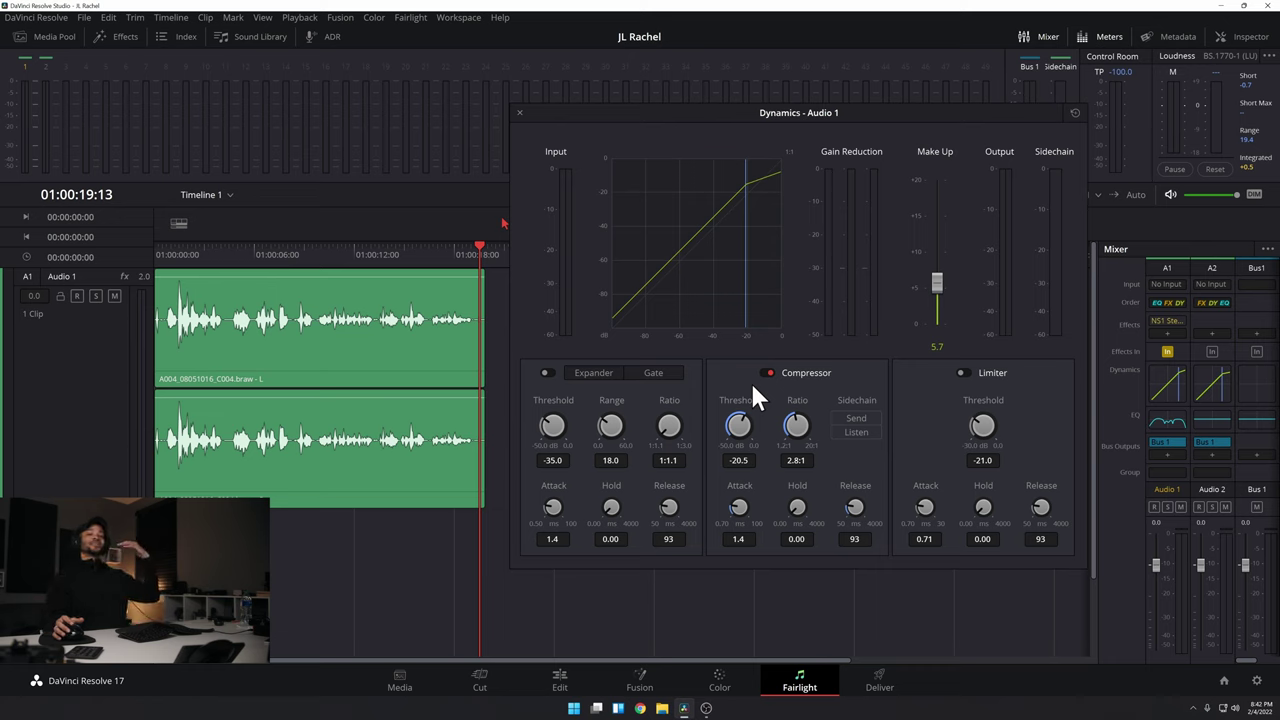
left_click(330, 256)
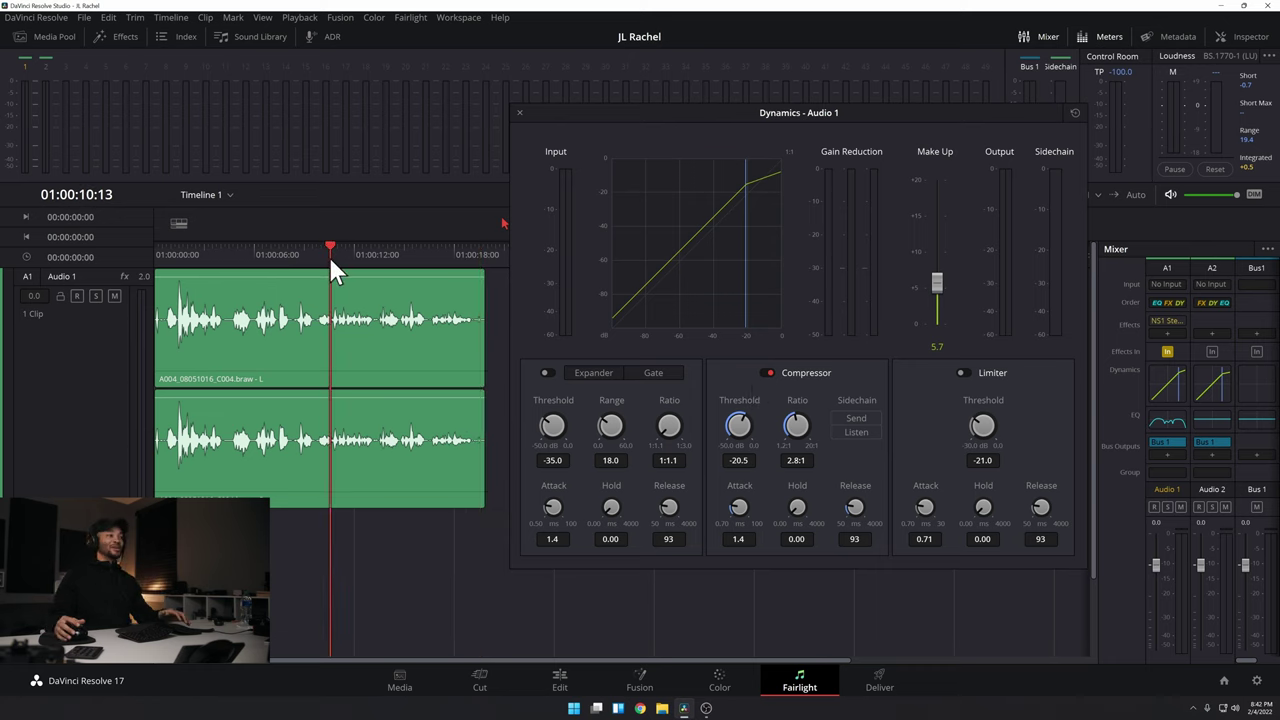
key("space")
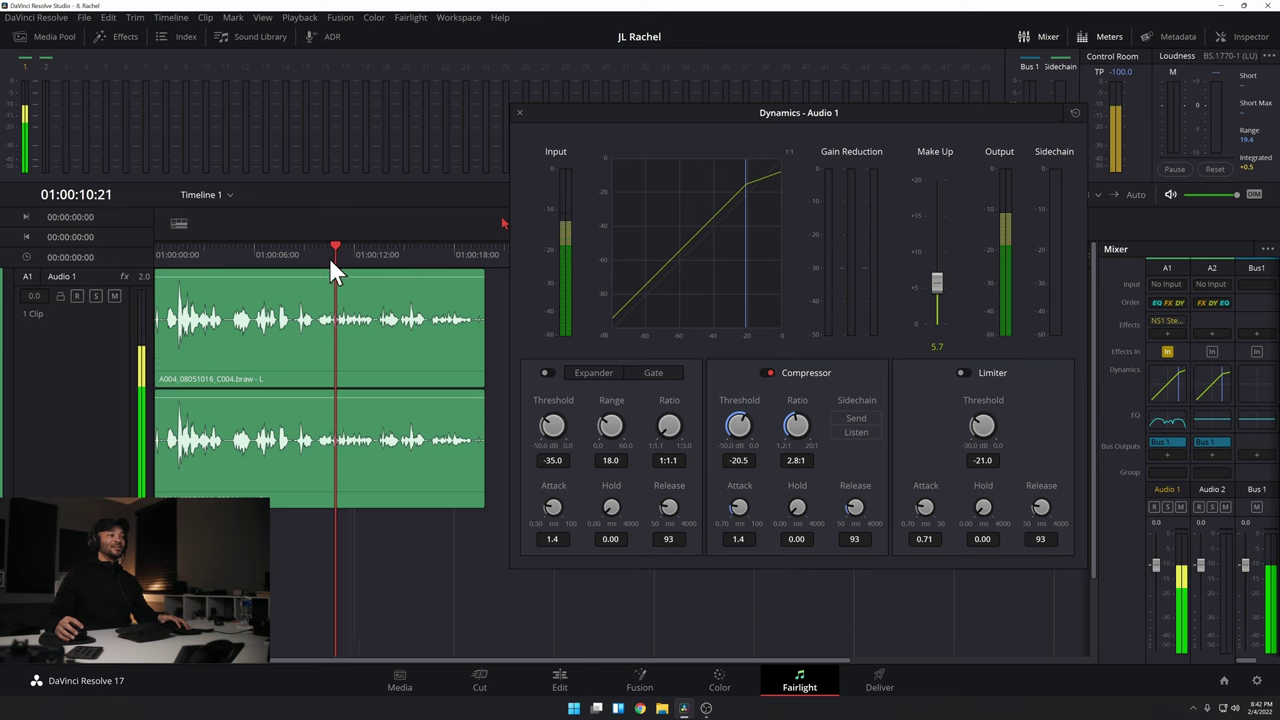
left_click(445, 258)
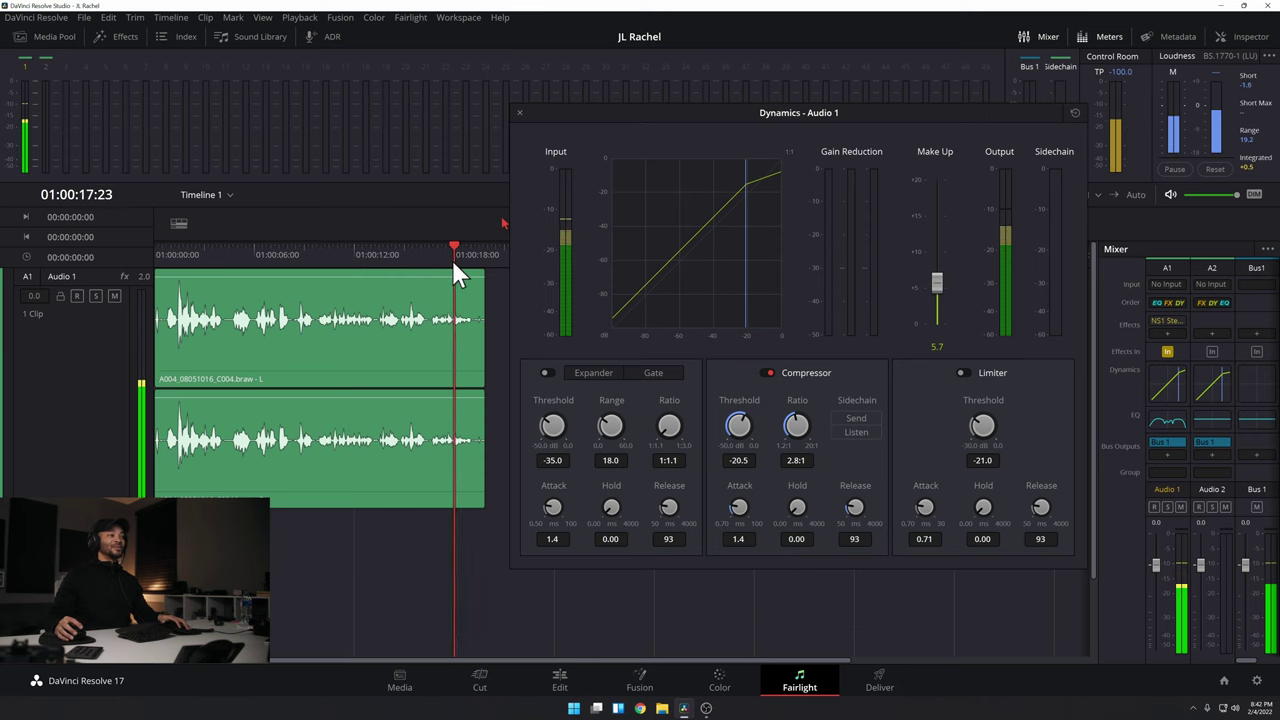
left_click(261, 256)
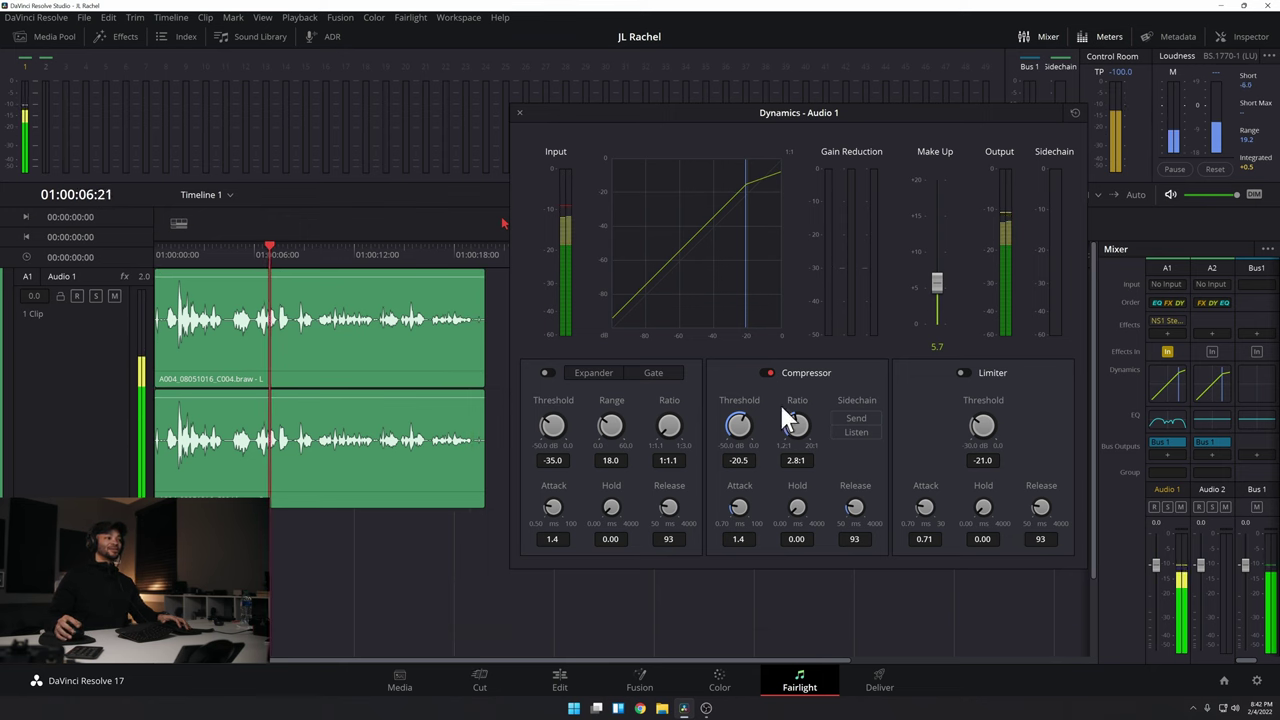
Set the compressor's threshold to -21.2 dB and its attack to 1.0 ms.
left_click_drag(729, 427, 735, 427)
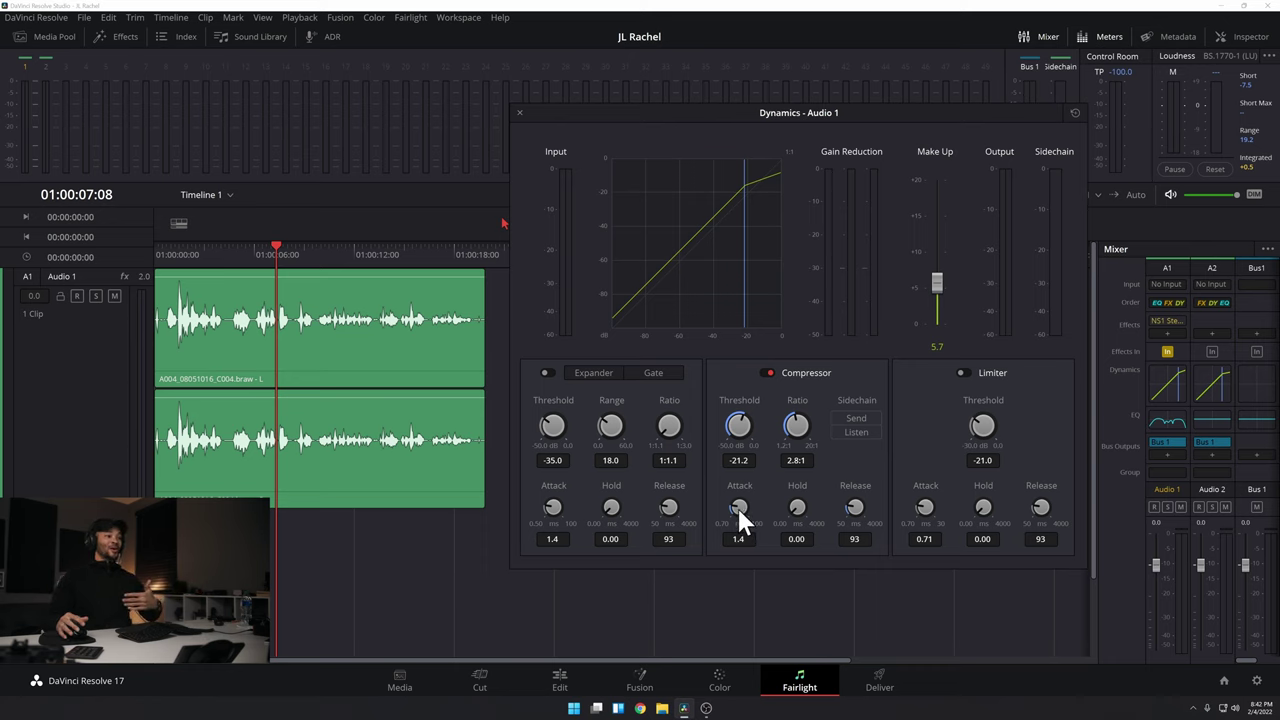
left_click_drag(737, 506, 762, 476)
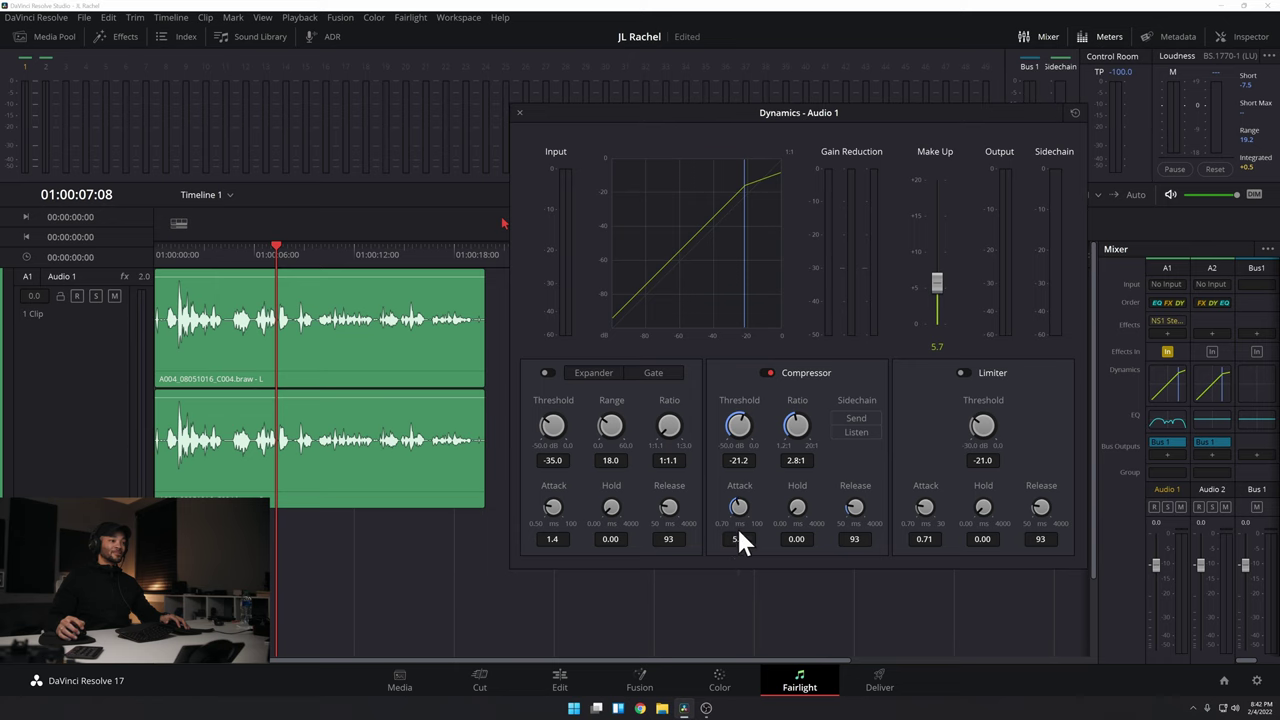
left_click_drag(719, 576, 723, 574)
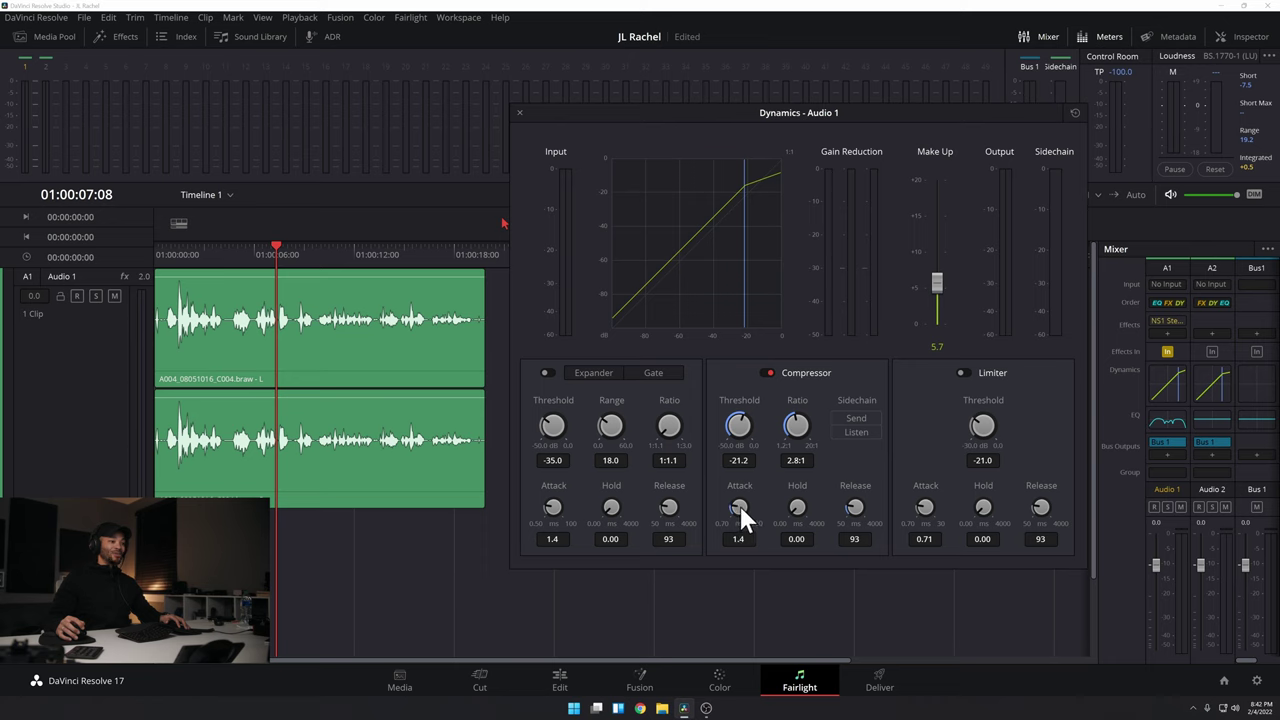
left_click_drag(737, 505, 736, 506)
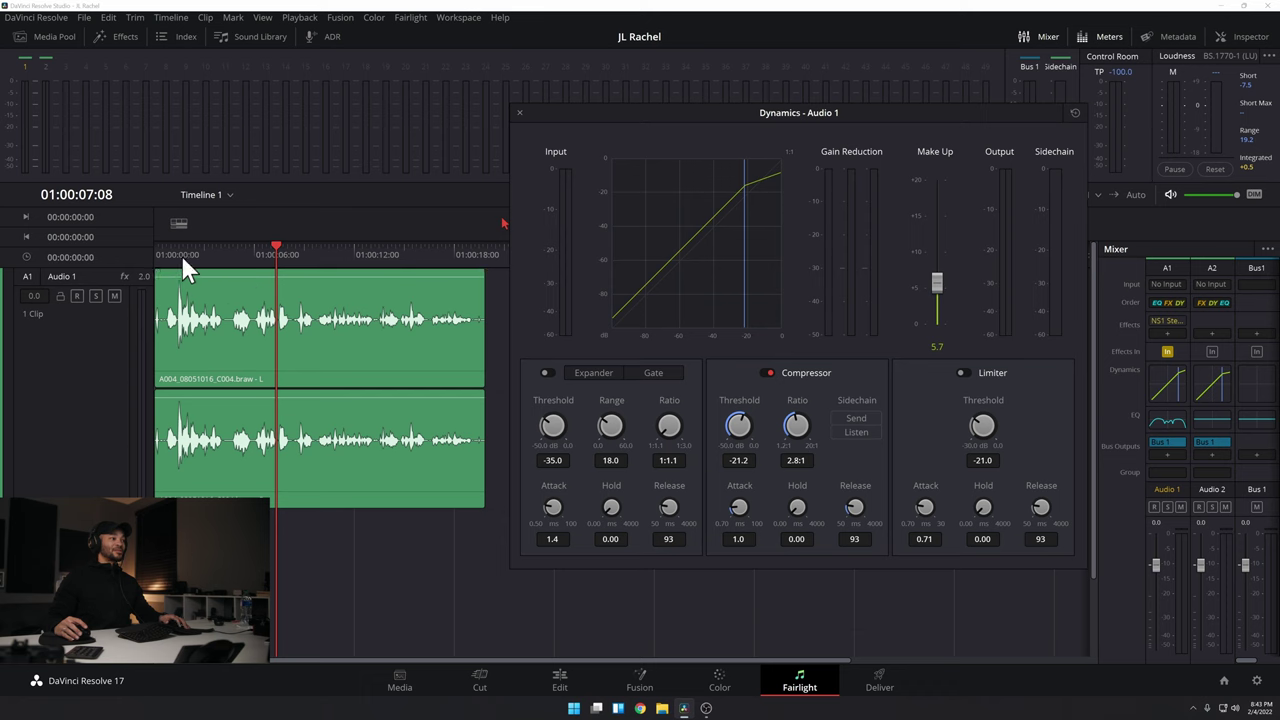
Play the clip to its end with the faster attack, moving the Dynamics window down to uncover the video preview.
key("space")
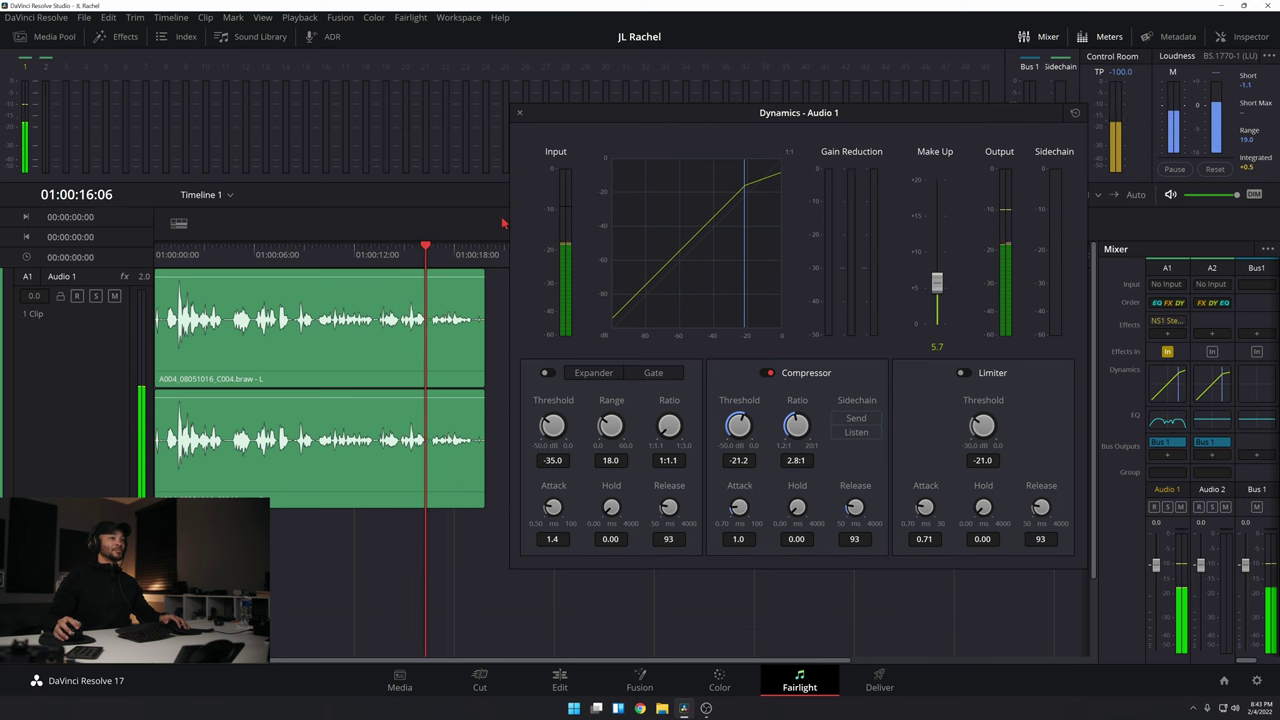
left_click_drag(886, 108, 950, 215)
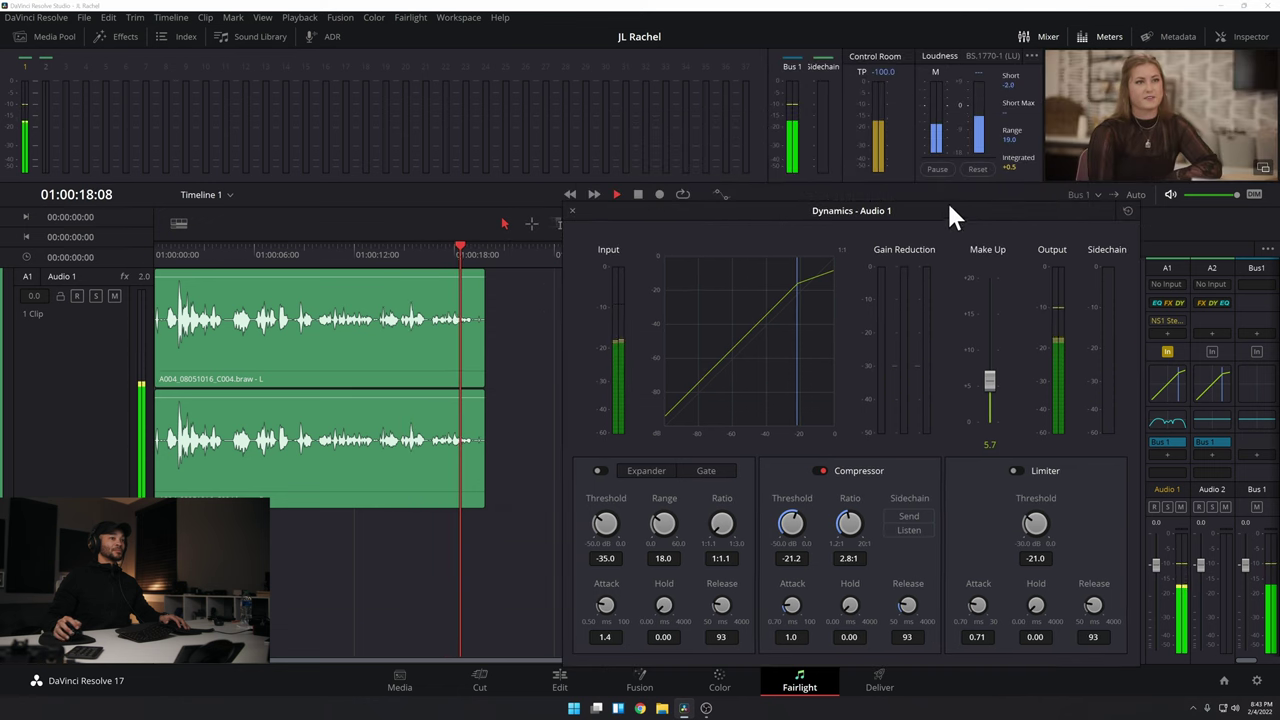
key("space")
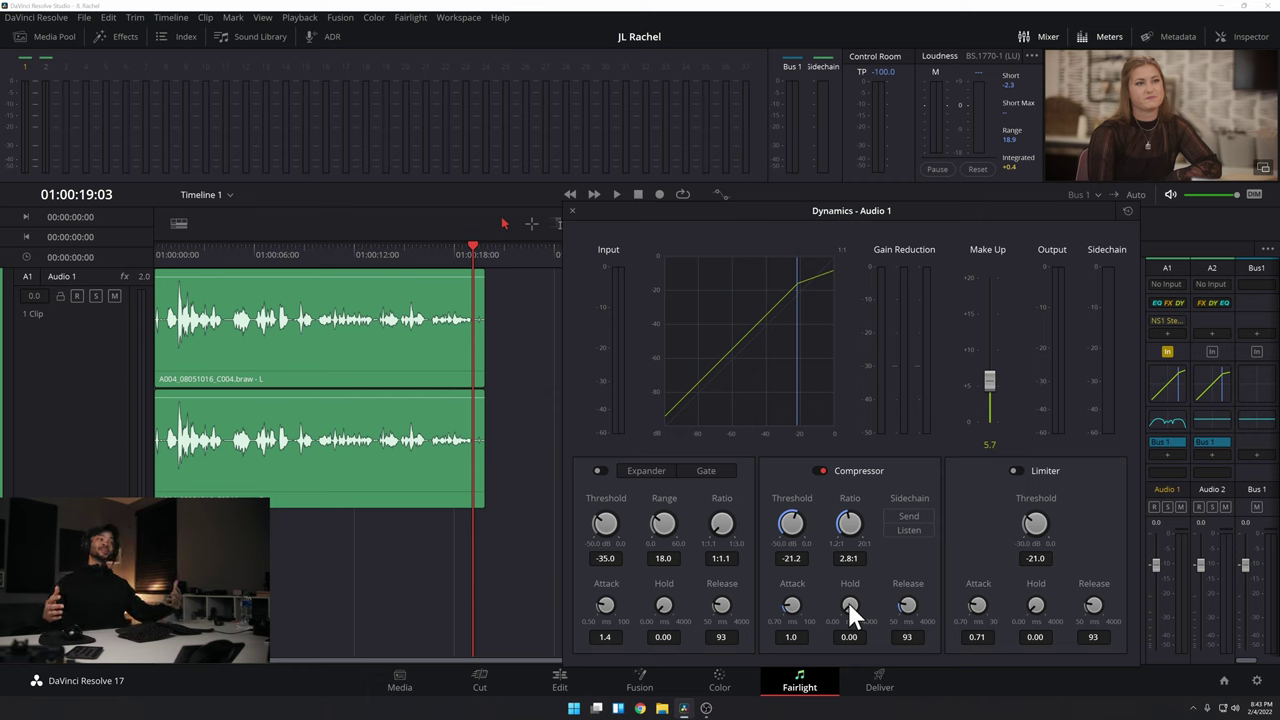
Set the compressor's release to 75 ms, play the clip from the loud peak at 01:00:01:08, and close the Dynamics window.
left_click(176, 258)
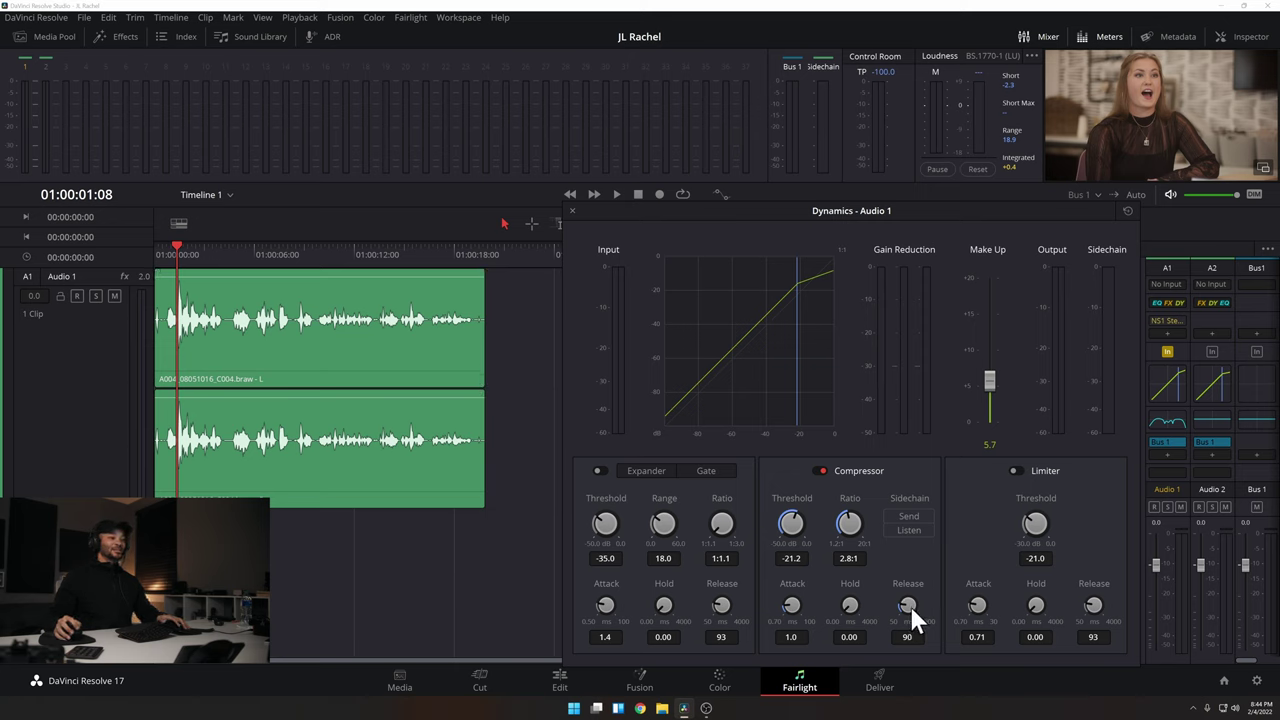
left_click_drag(907, 608, 906, 610)
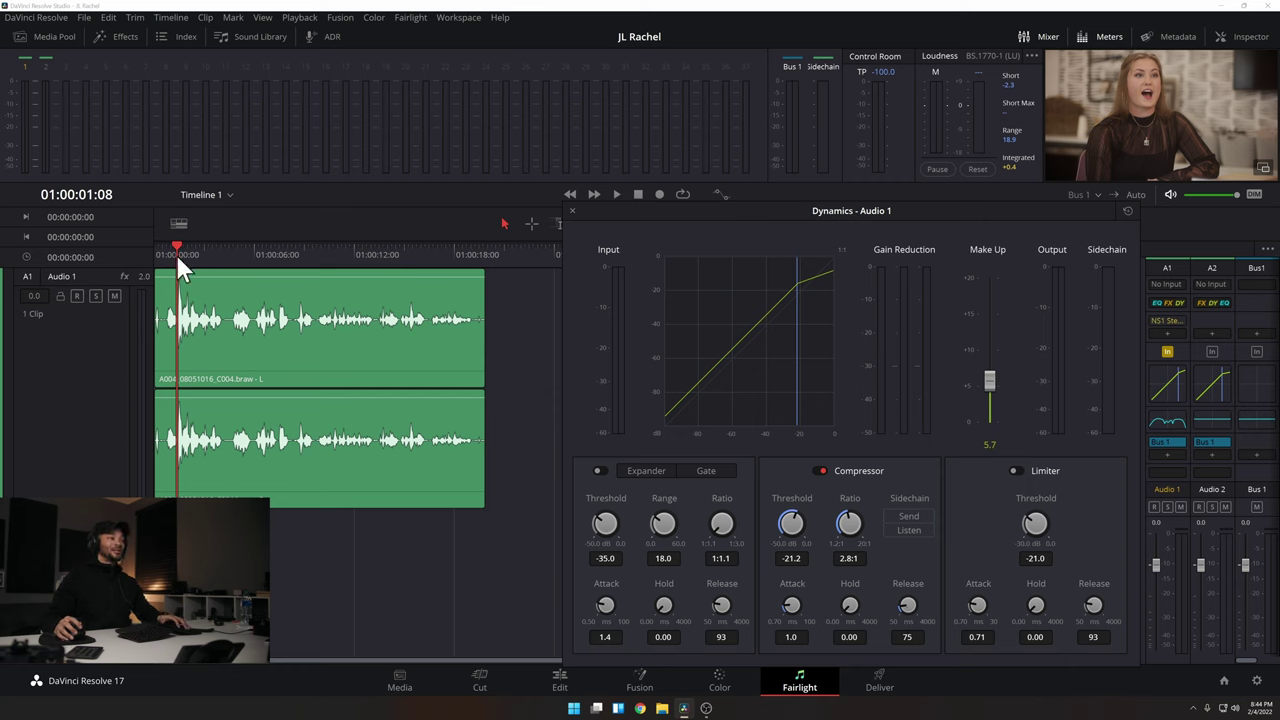
key("space")
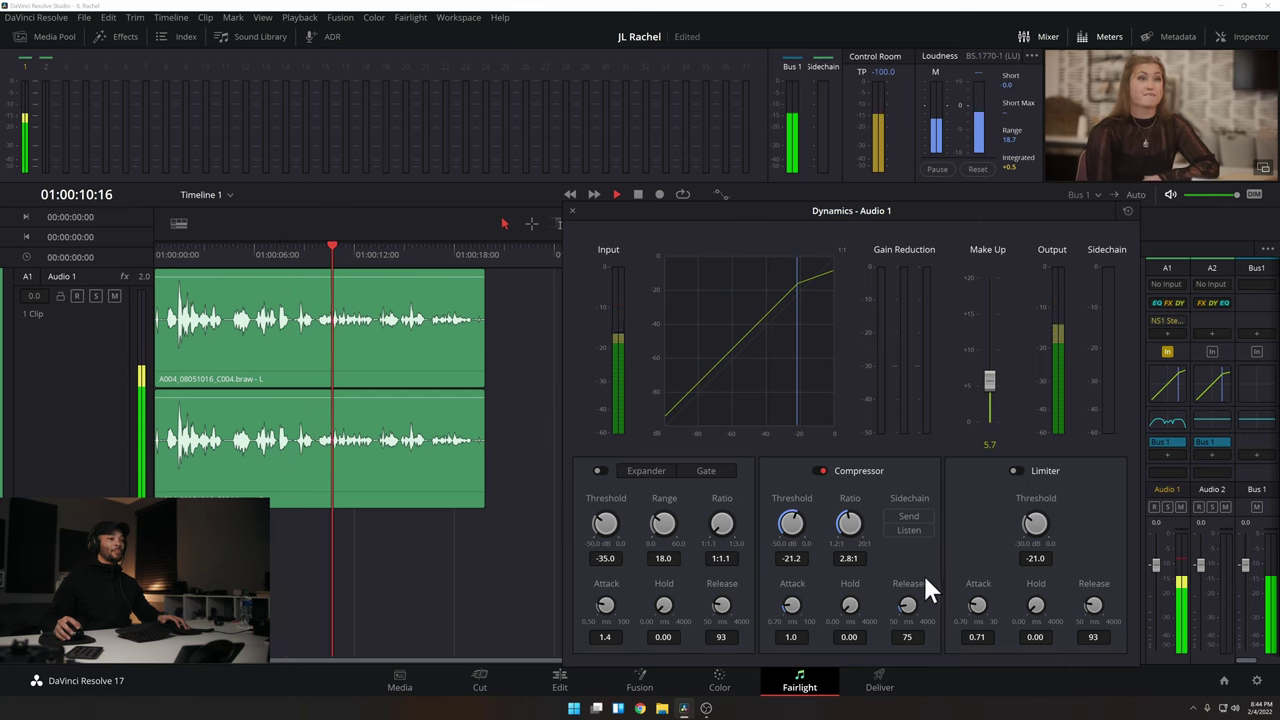
key("space")
left_click(572, 210)
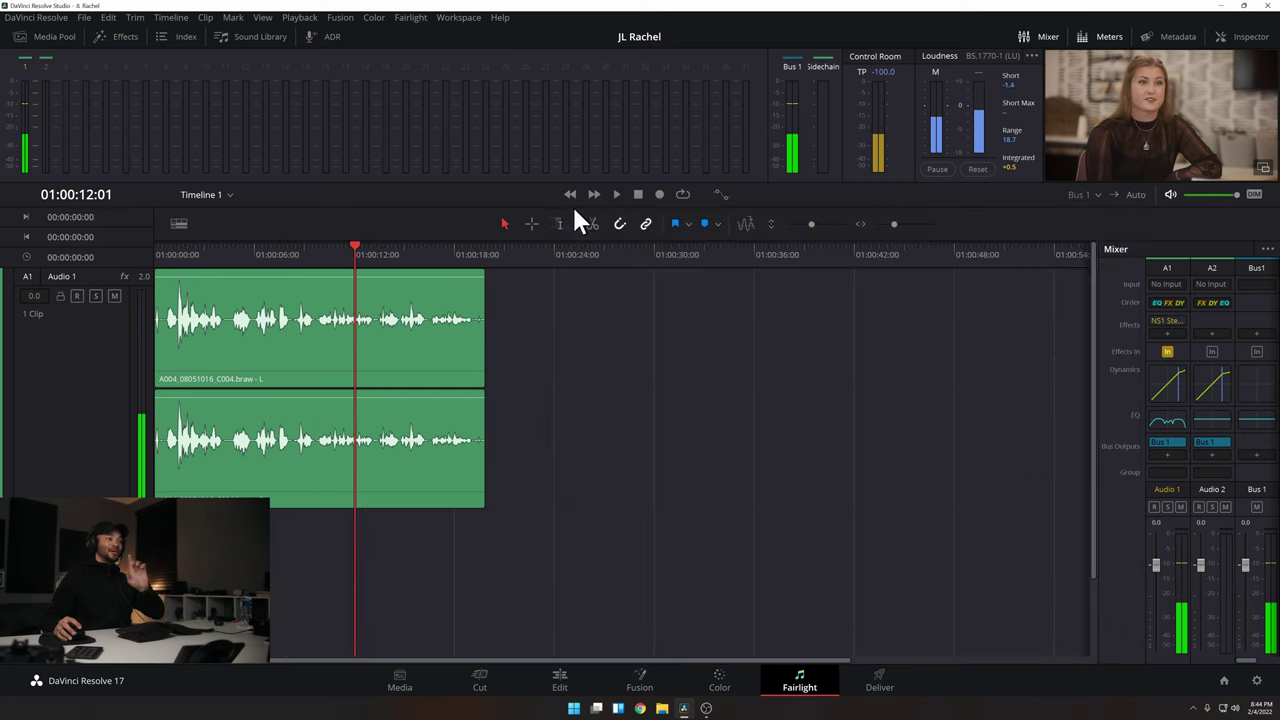
Open Audio 1's equalizer, lower band 2's gain to +0.5 dB and switch the band to the mid-high range.
left_click(184, 260)
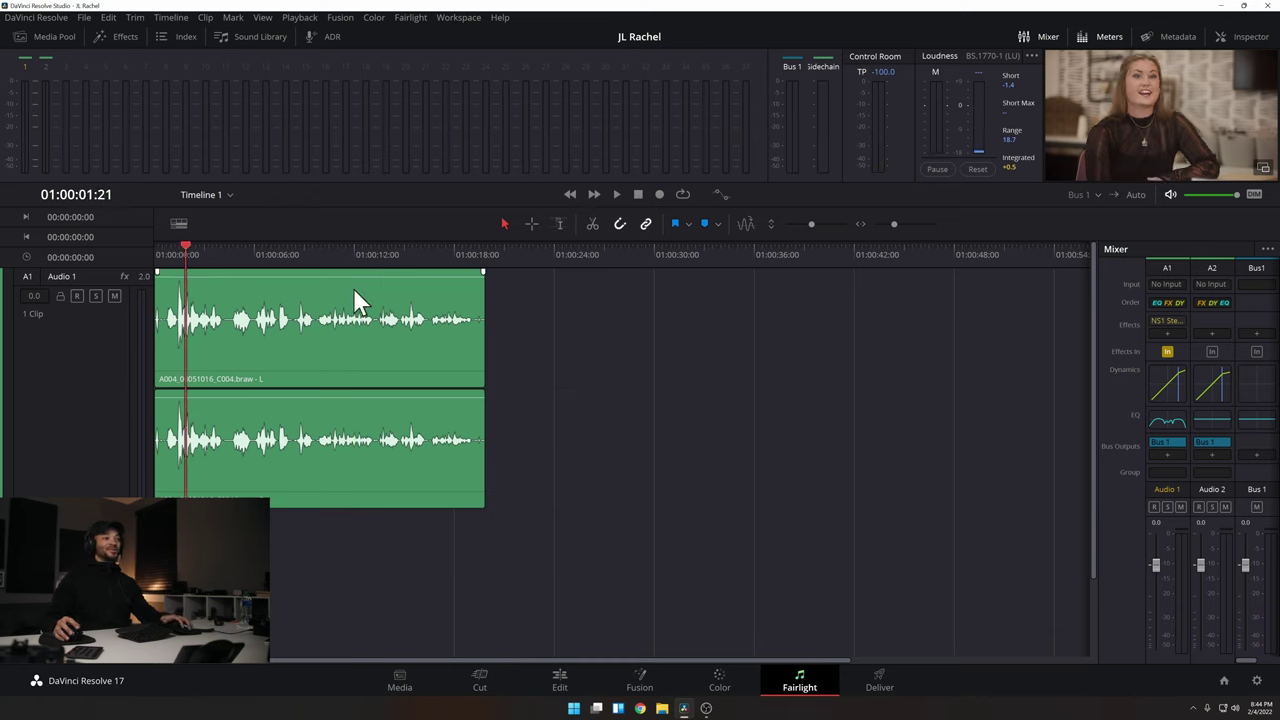
double_click(1170, 417)
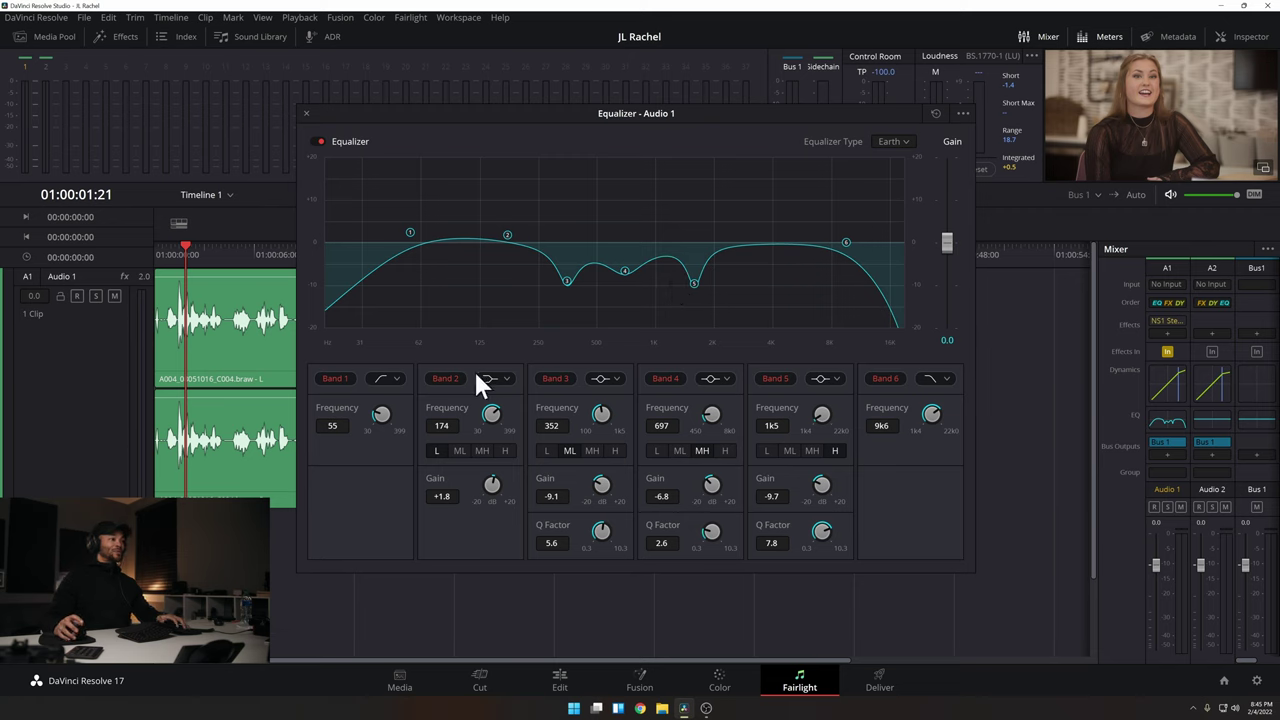
left_click_drag(508, 235, 506, 242)
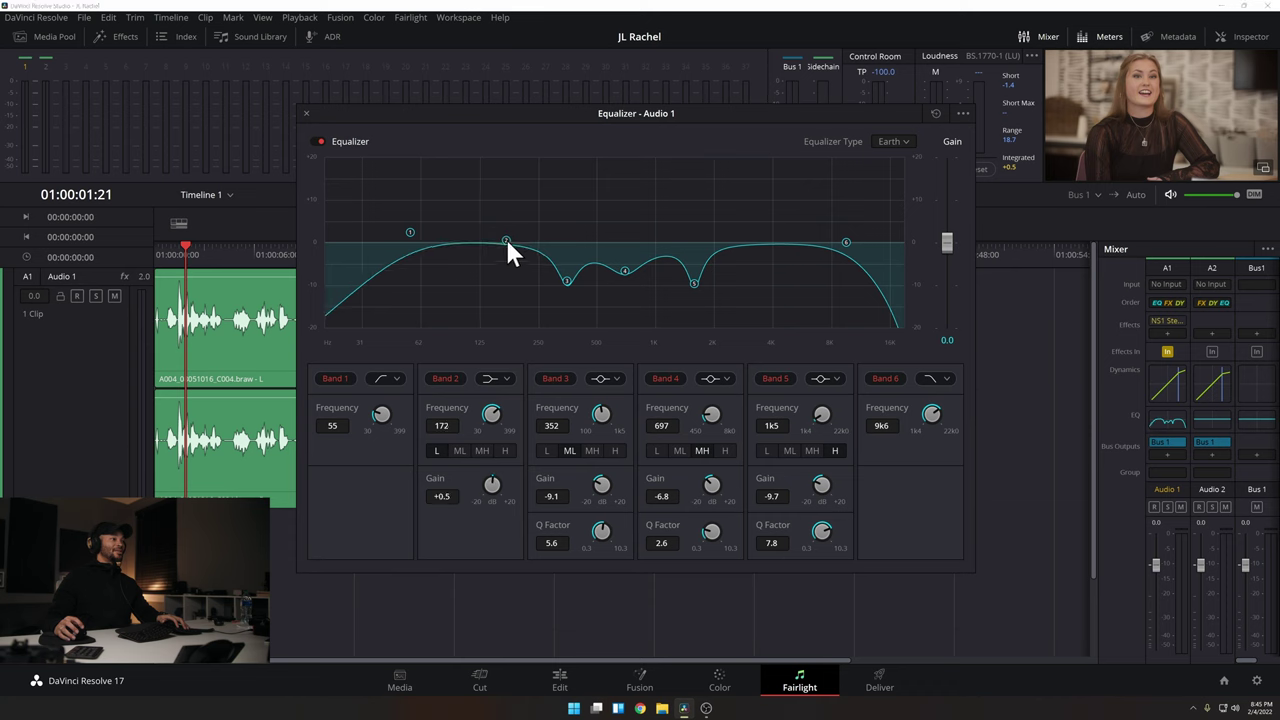
left_click(482, 447)
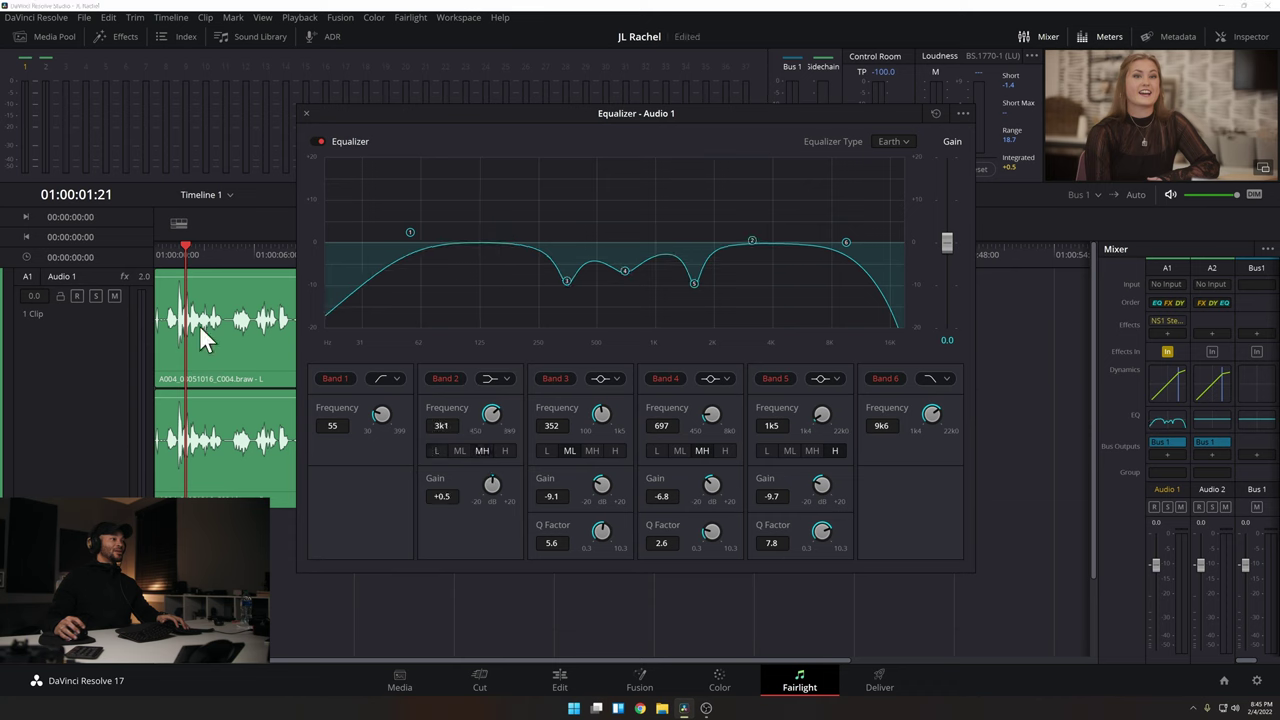
Solo Audio 1, make EQ band 2 a bell with Q factor 8.7, and sweep it at +20 dB to 2k1 during playback.
left_click(179, 253)
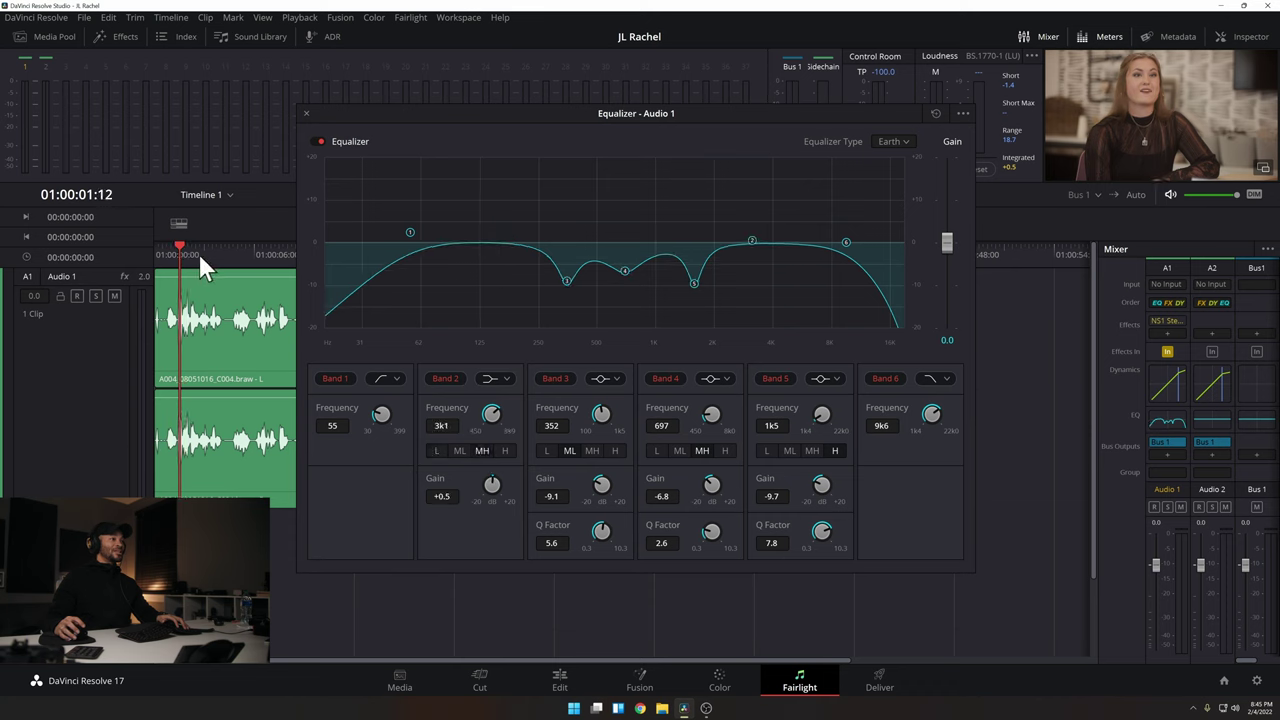
left_click(95, 292)
left_click(497, 379)
left_click(497, 411)
left_click_drag(495, 535, 523, 500)
left_click_drag(482, 575, 484, 590)
left_click_drag(751, 242, 718, 157)
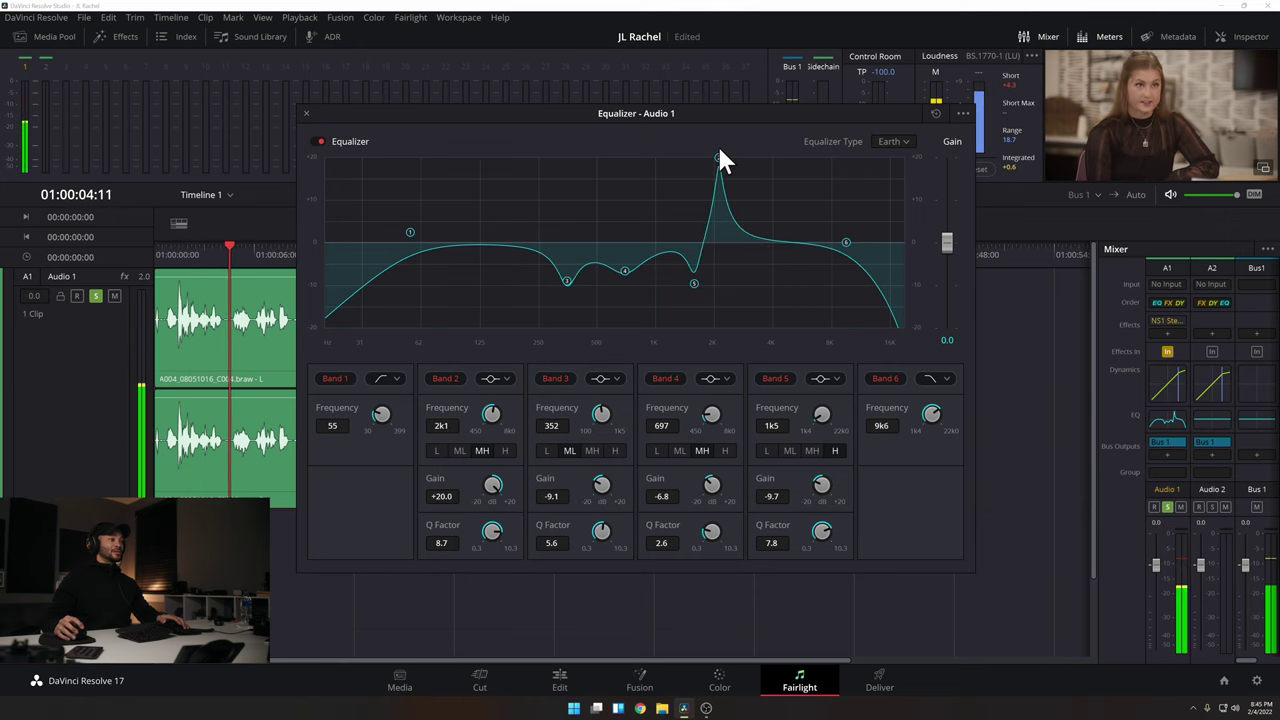
Cut EQ band 2's gain to -8.2 dB, close the equalizer and listen to the clip until about 01:00:12:00.
left_click_drag(505, 489, 357, 533)
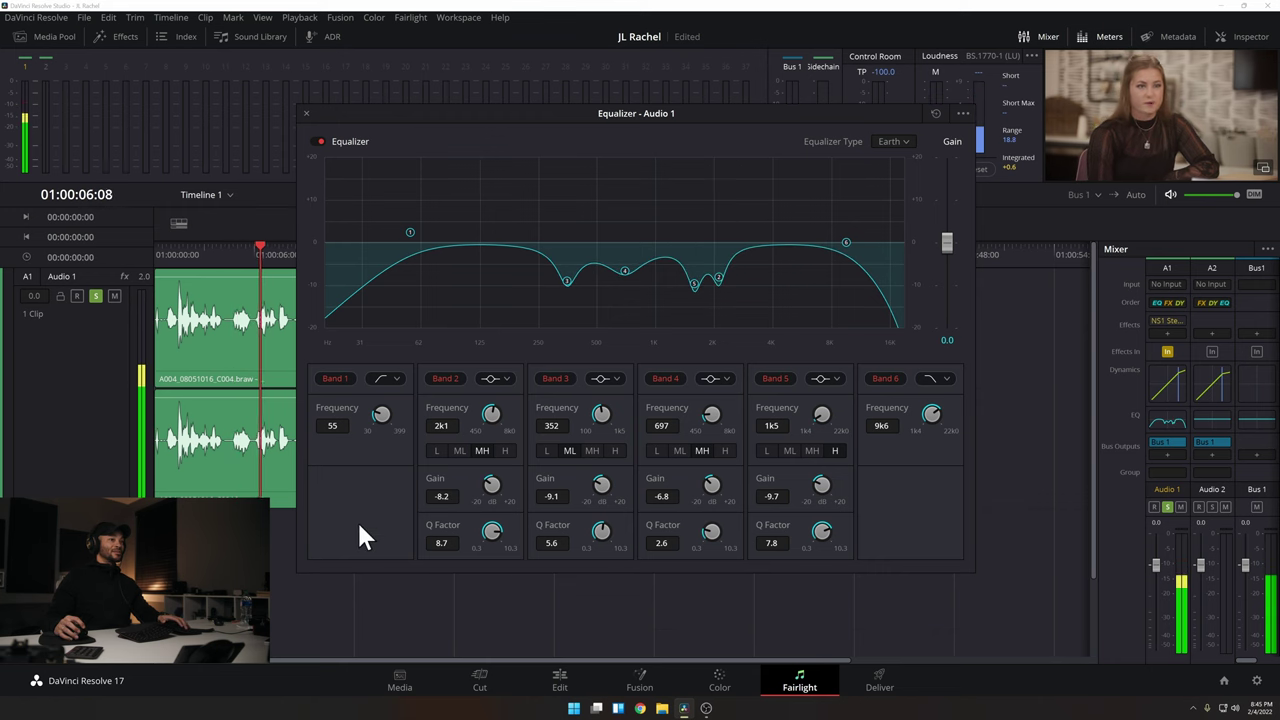
left_click(306, 113)
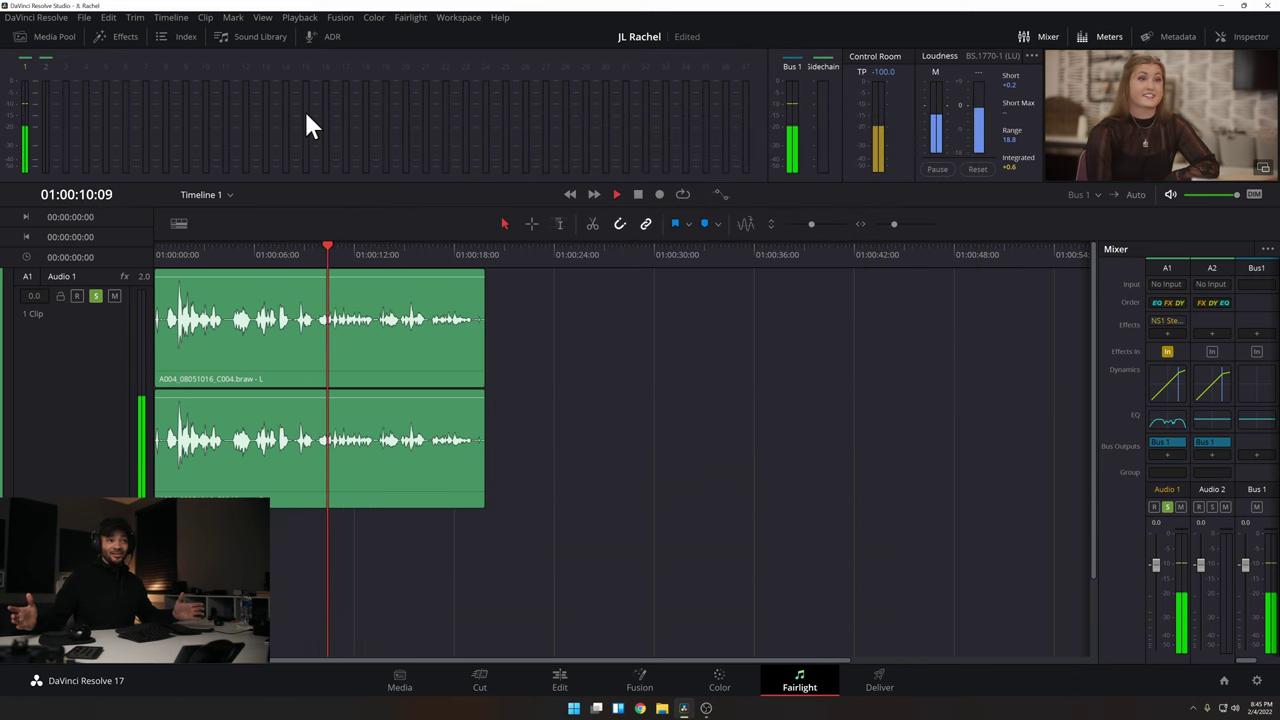
key("space")
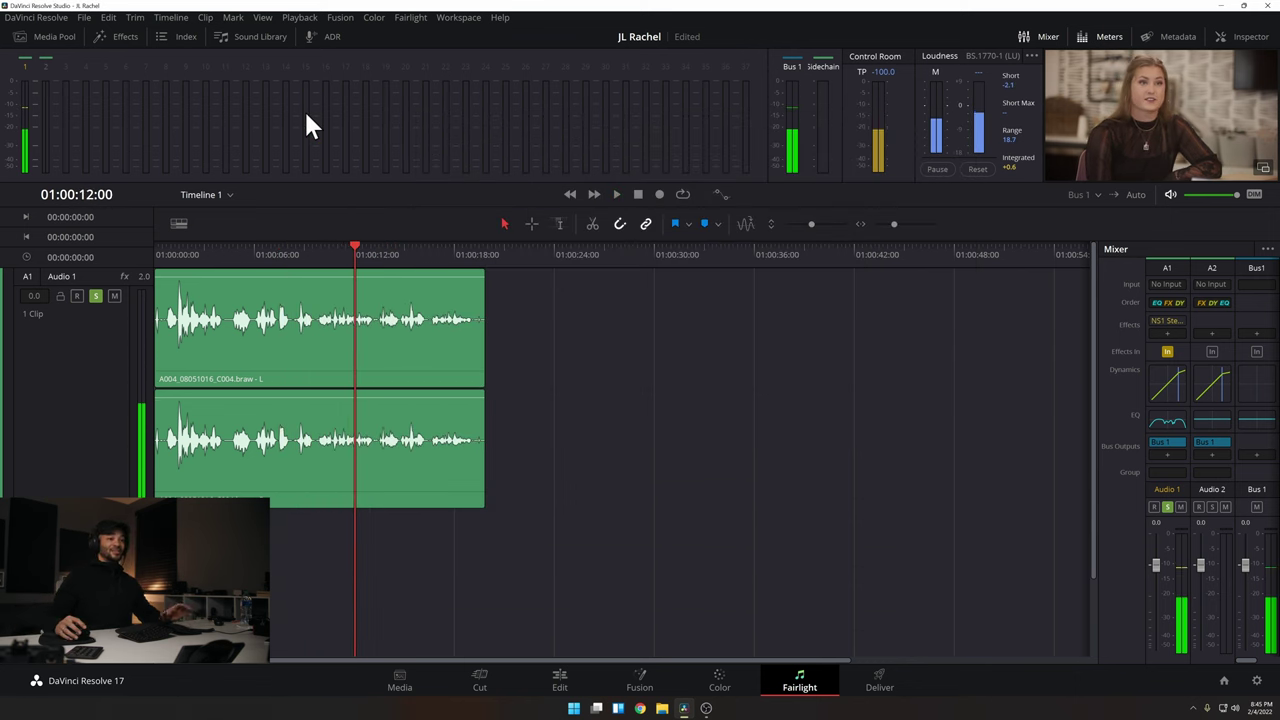
Set Audio 1's EQ band 4 gain to -5.9 dB and band 2 gain to -9.4 dB, and save the project.
left_click(1170, 421)
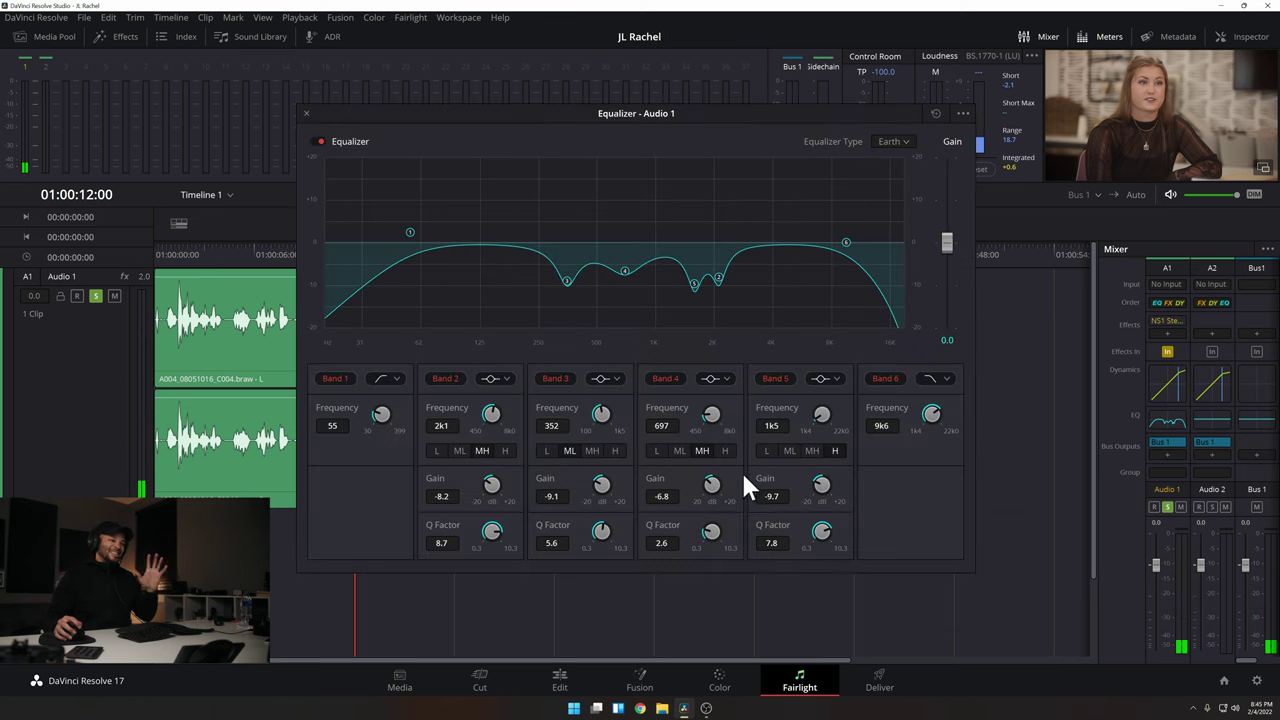
mouse_move(716, 481)
left_mouse_down()
mouse_move(705, 482)
mouse_move(723, 482)
left_mouse_up()
left_click_drag(497, 488, 489, 491)
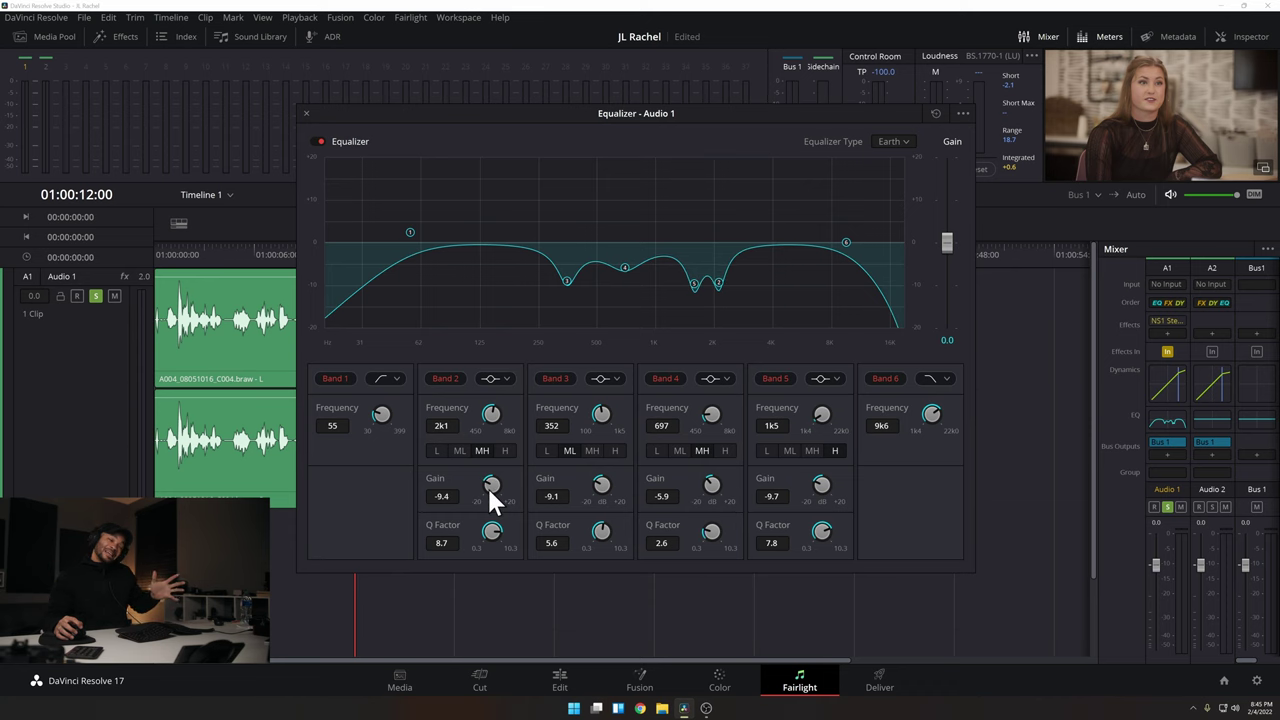
left_click(307, 113)
key("ctrl+s")
Turn off solo on Audio 1 and play the clip from the start of the timeline.
left_click(96, 296)
left_click_drag(220, 256, 158, 256)
key("space")
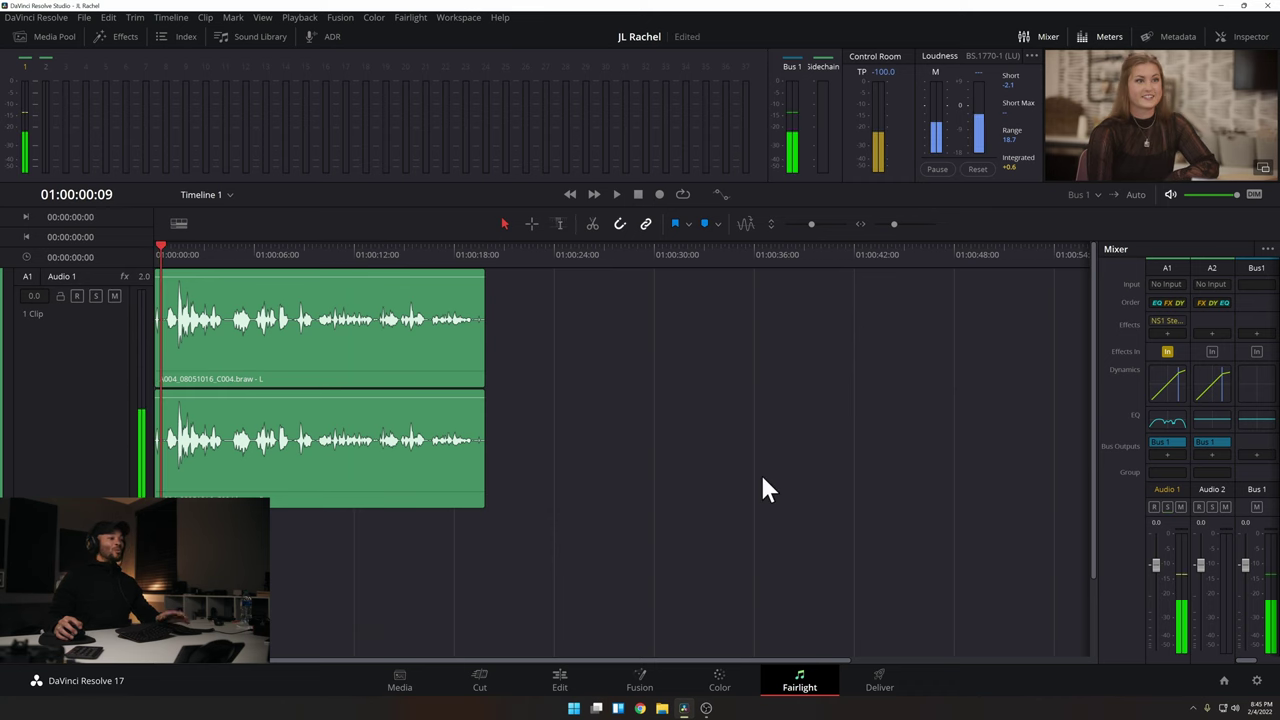
On the Edit page, place the FeelInstrumentalVersion music file on Audio 2 at the timeline's start, and return to Fairlight.
left_click(560, 680)
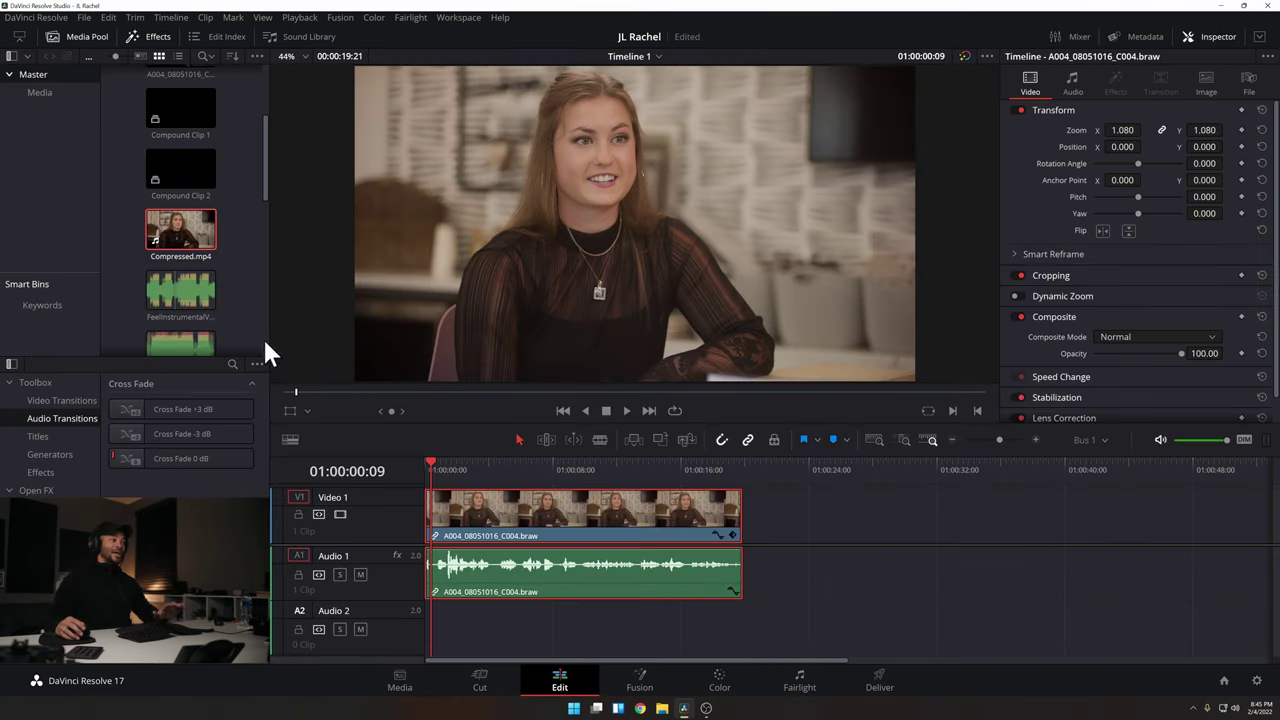
scroll(237, 276, "down", 3)
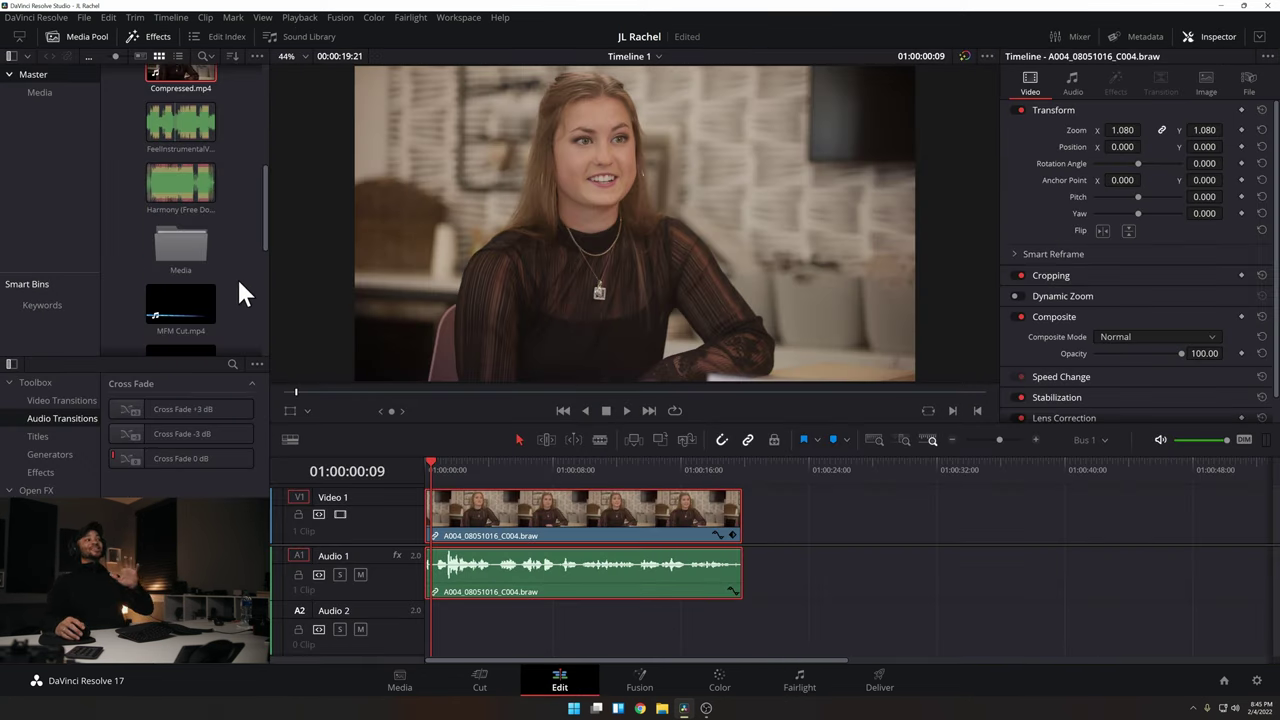
scroll(235, 196, "up", 3)
left_click_drag(192, 282, 430, 628)
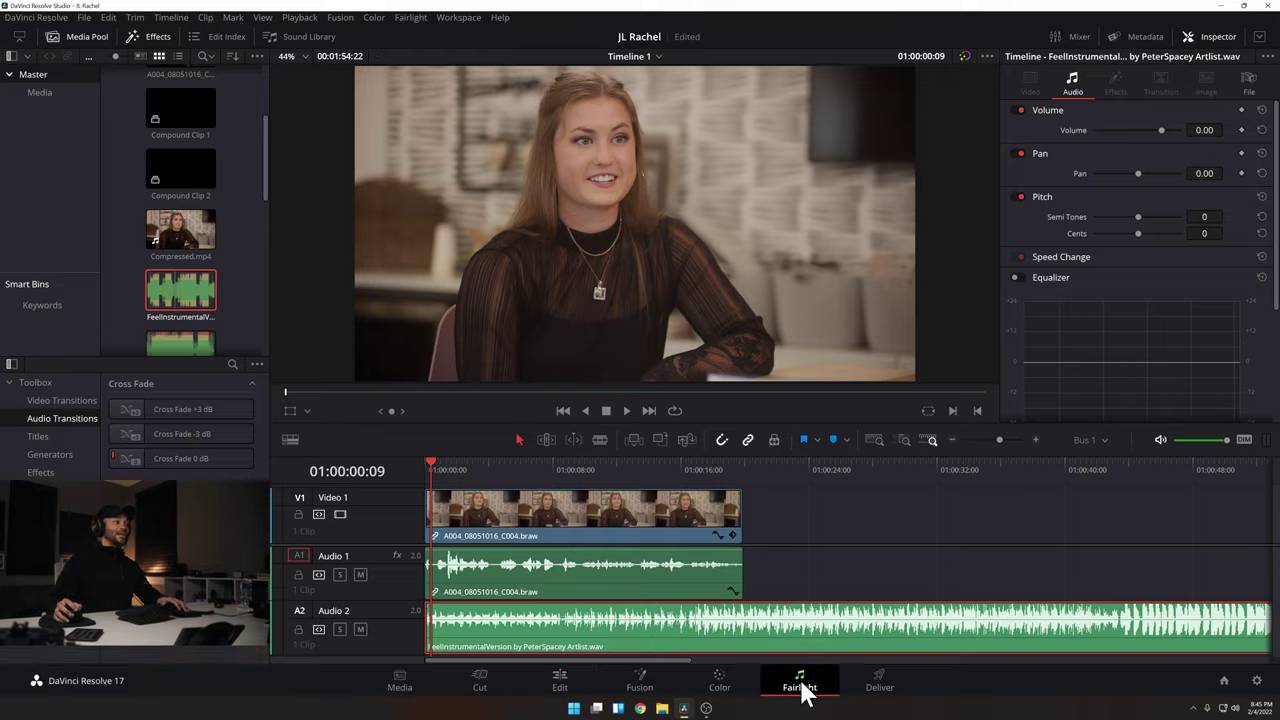
left_click(806, 684)
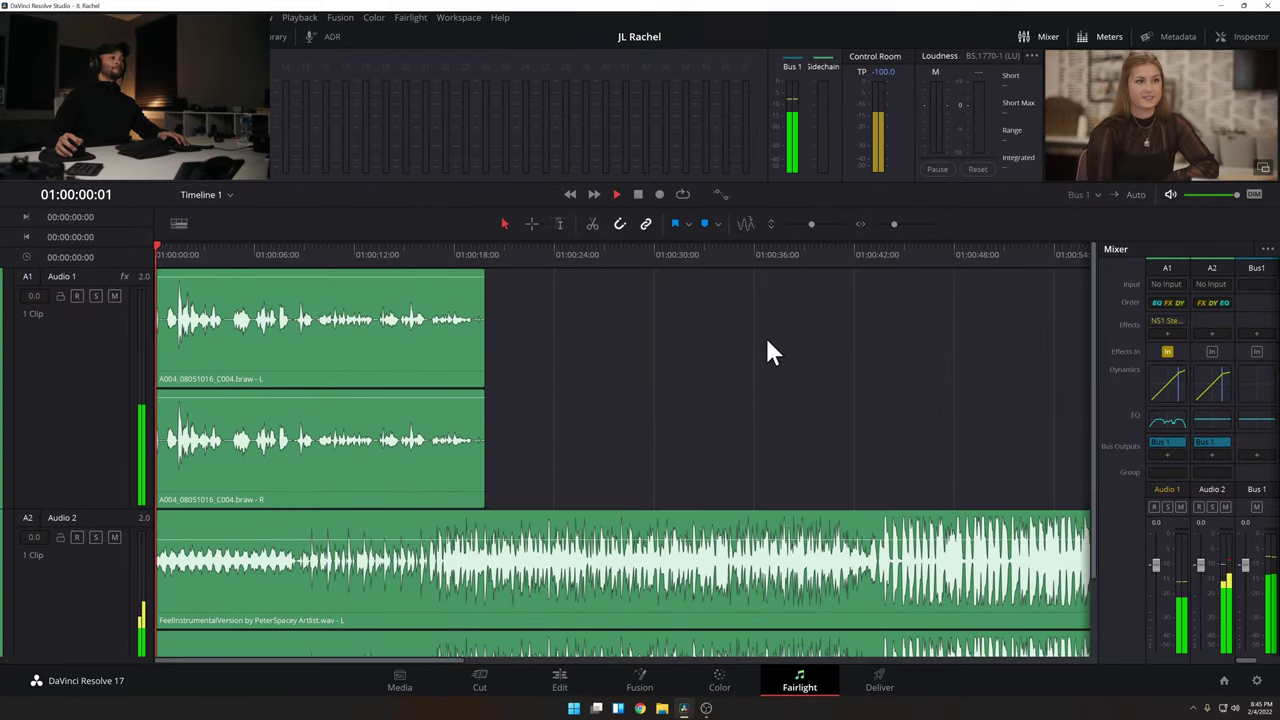
Play the dialogue against the music until about 01:00:10:00, and enable Audio 2's compressor with a -23.5 dB threshold.
key("space")
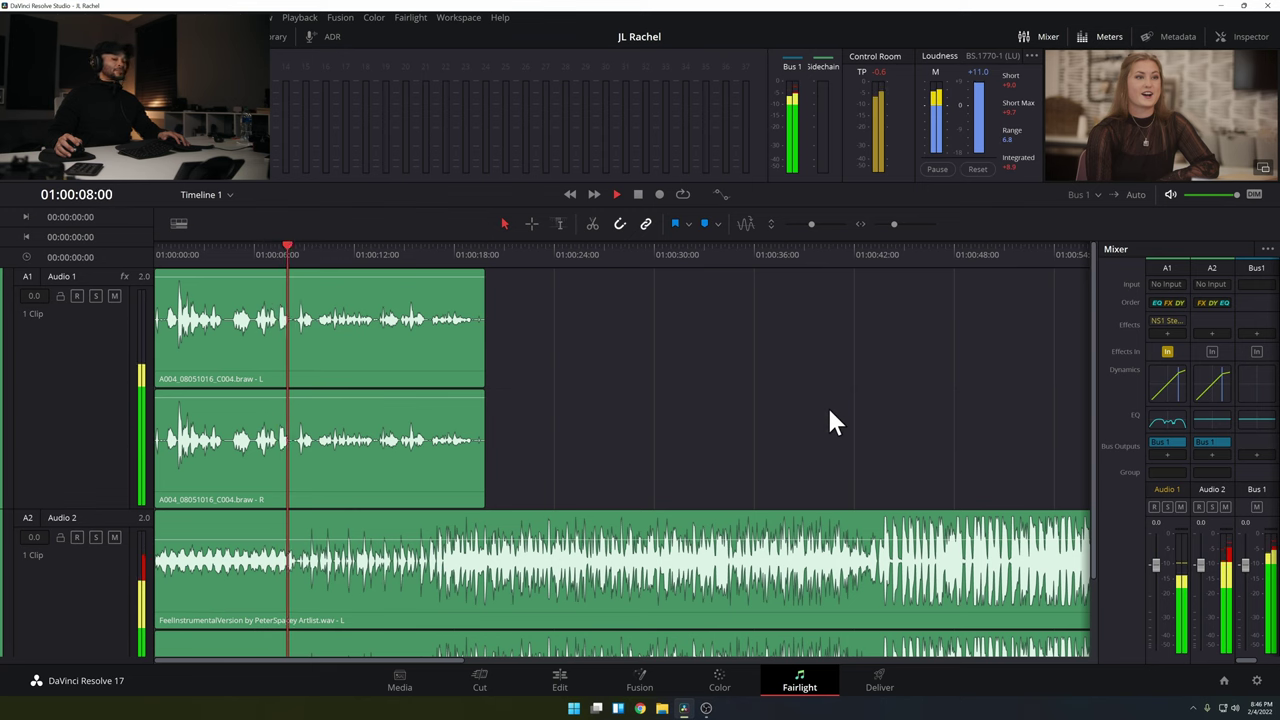
key("space")
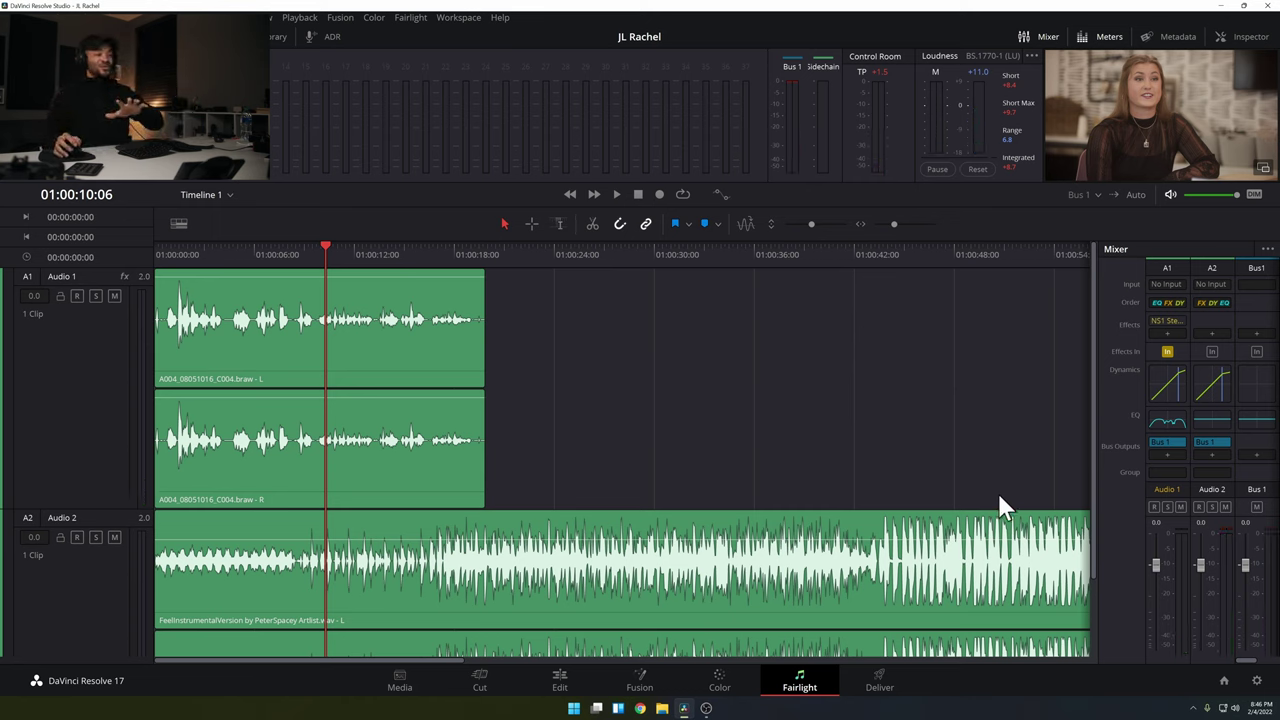
double_click(1208, 386)
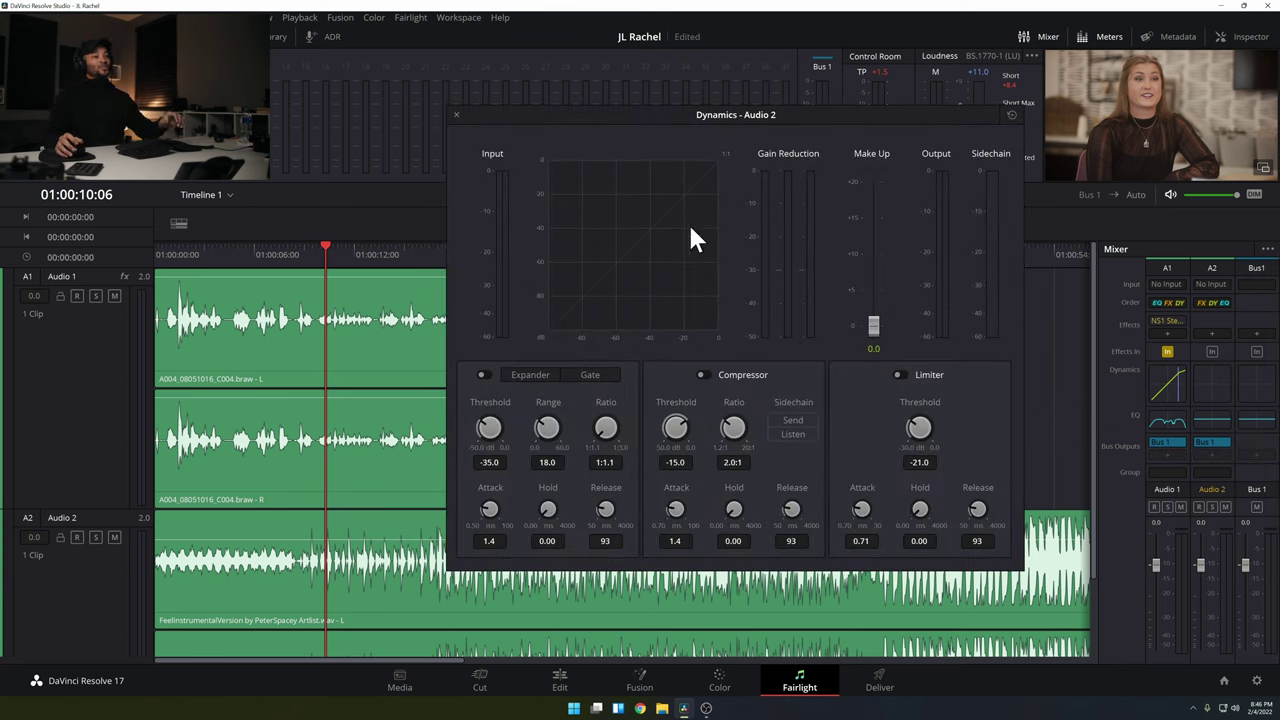
left_click(703, 375)
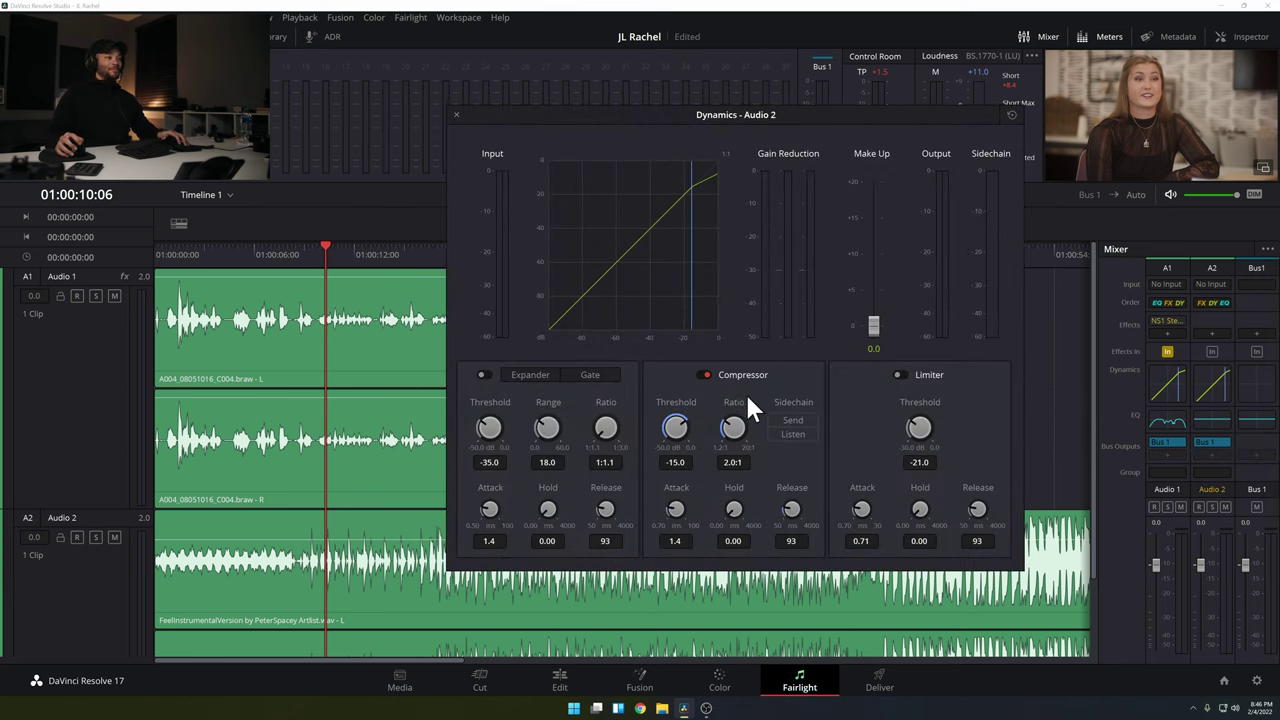
left_click_drag(692, 430, 626, 460)
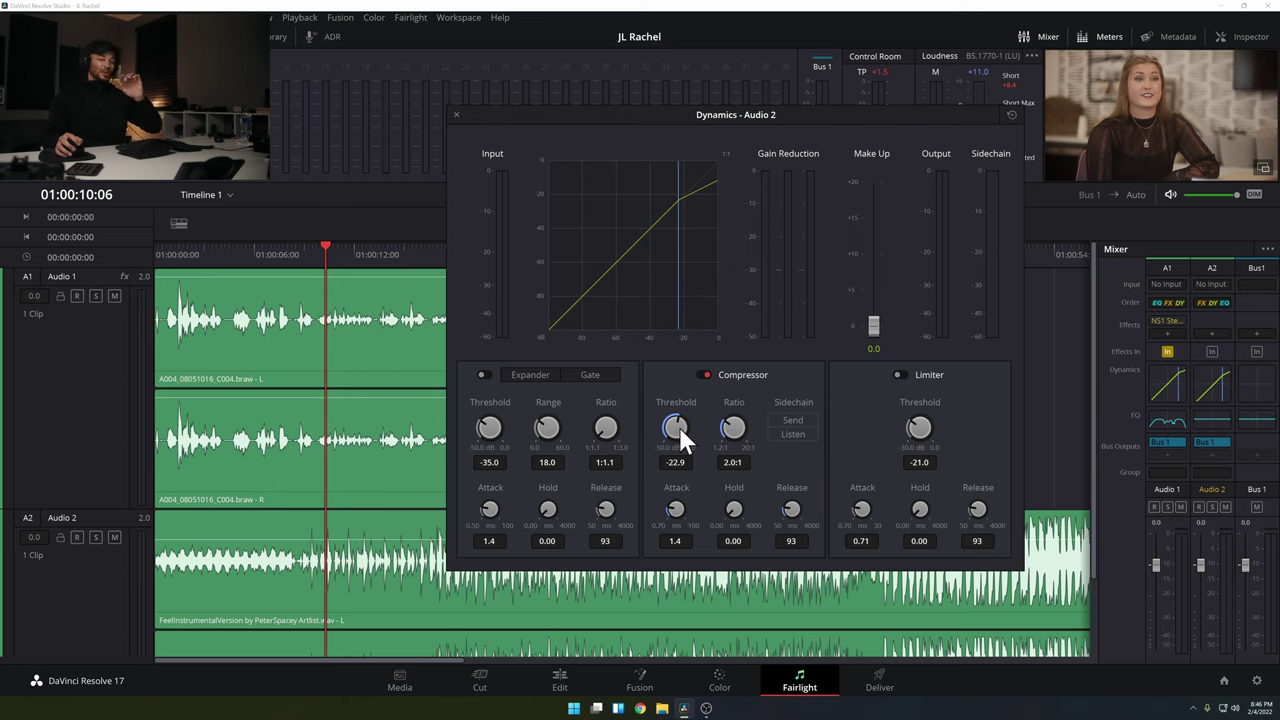
left_click_drag(677, 425, 673, 429)
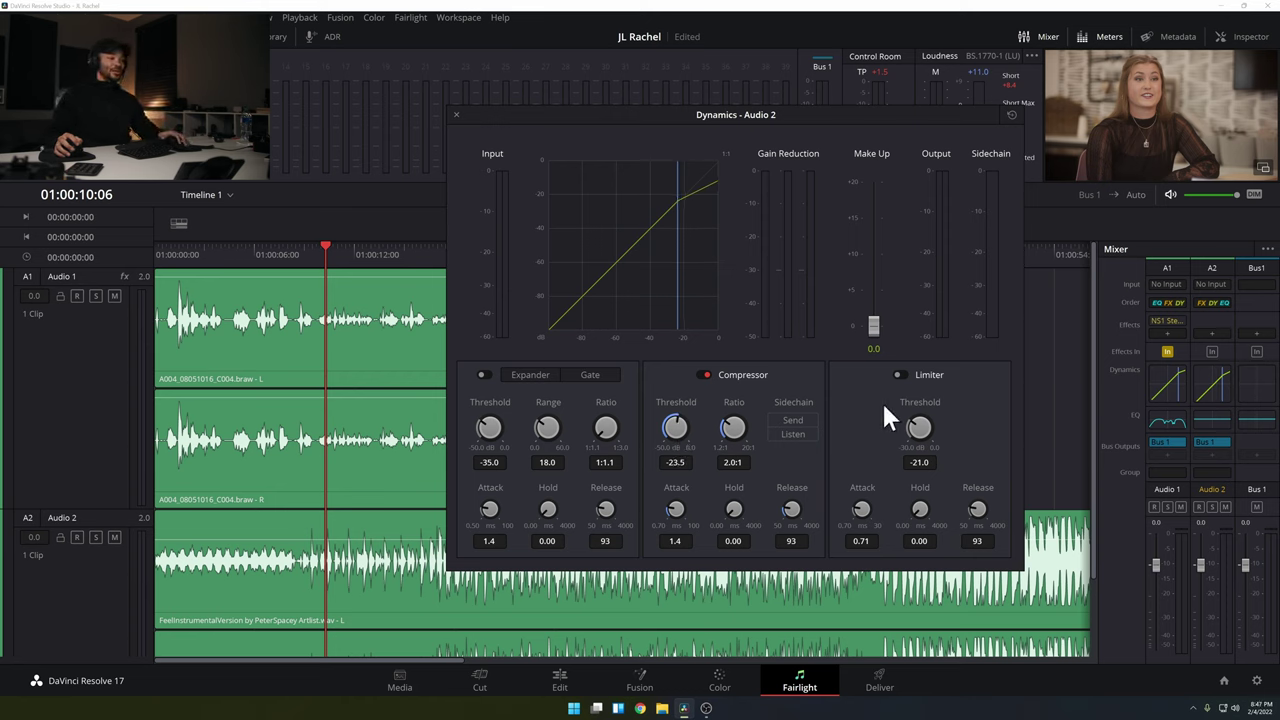
Set Audio 2's compressor to listen to the sidechain, and add the sidechain bus to Audio 1's bus outputs.
left_click(796, 433)
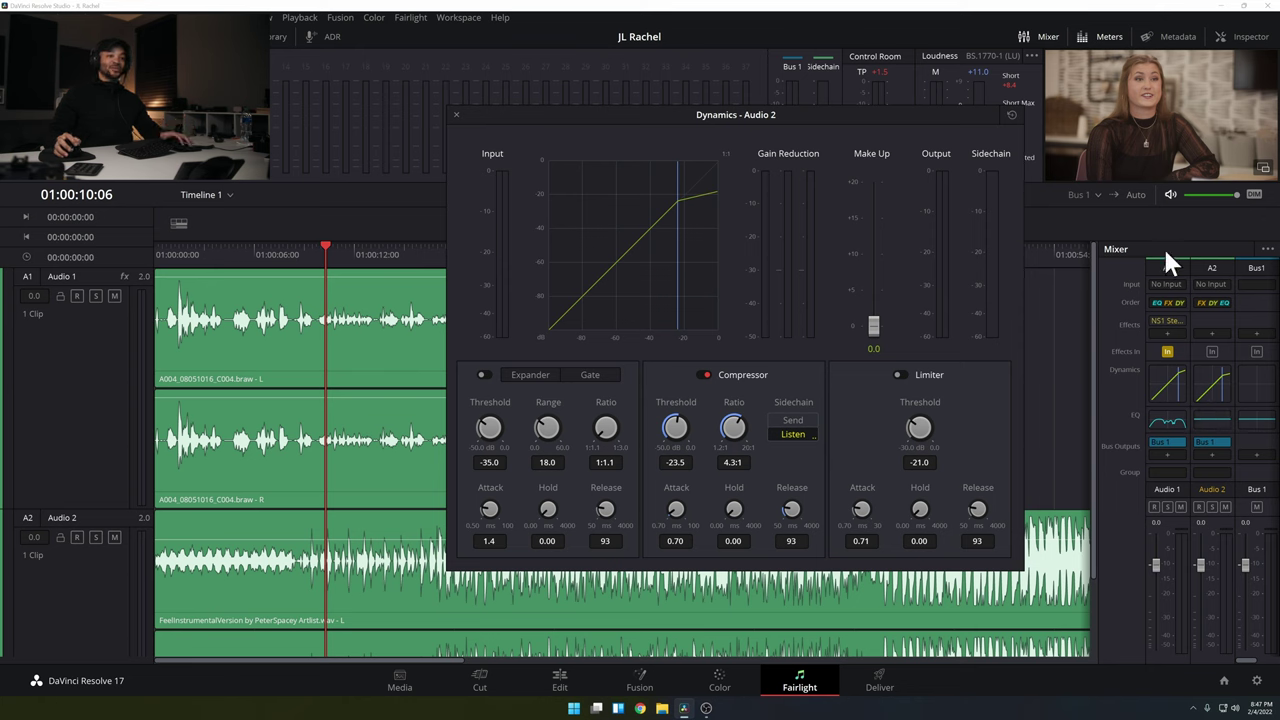
left_click(1166, 451)
left_click(1218, 478)
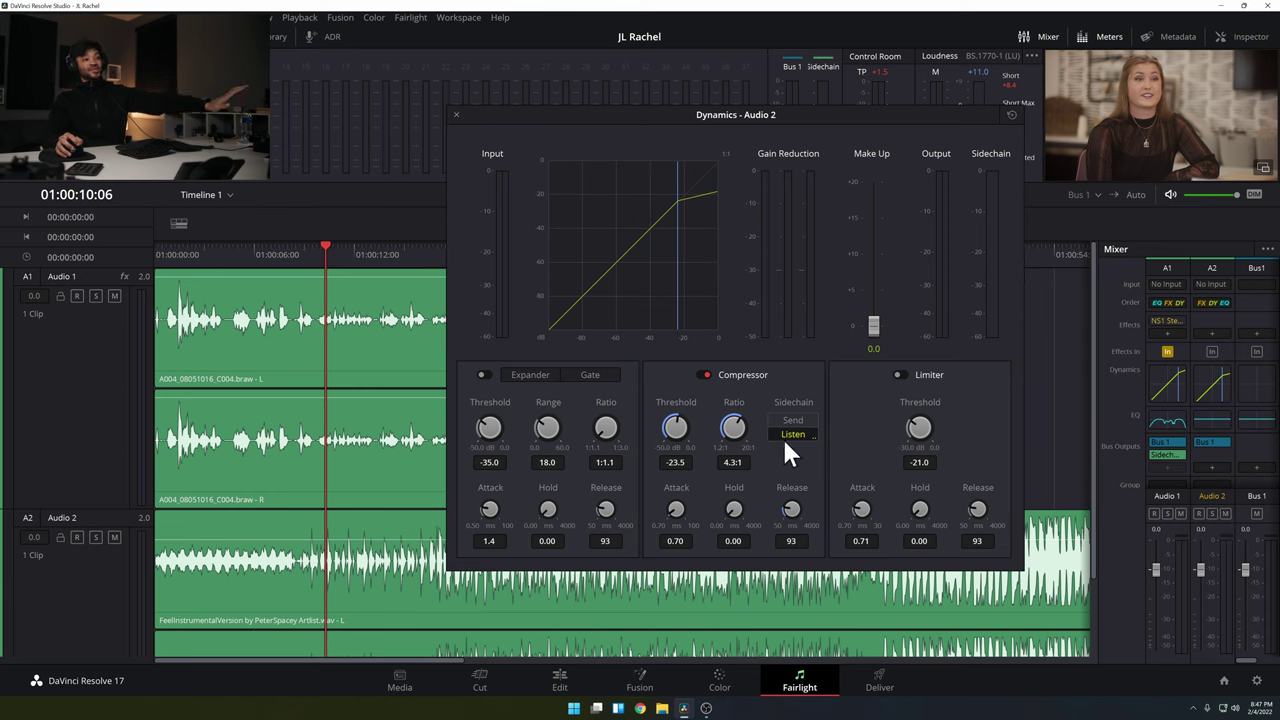
Play from the timeline's start with Audio 2's compressor bypassed, and re-enable it during playback to compare the sound.
left_click(163, 255)
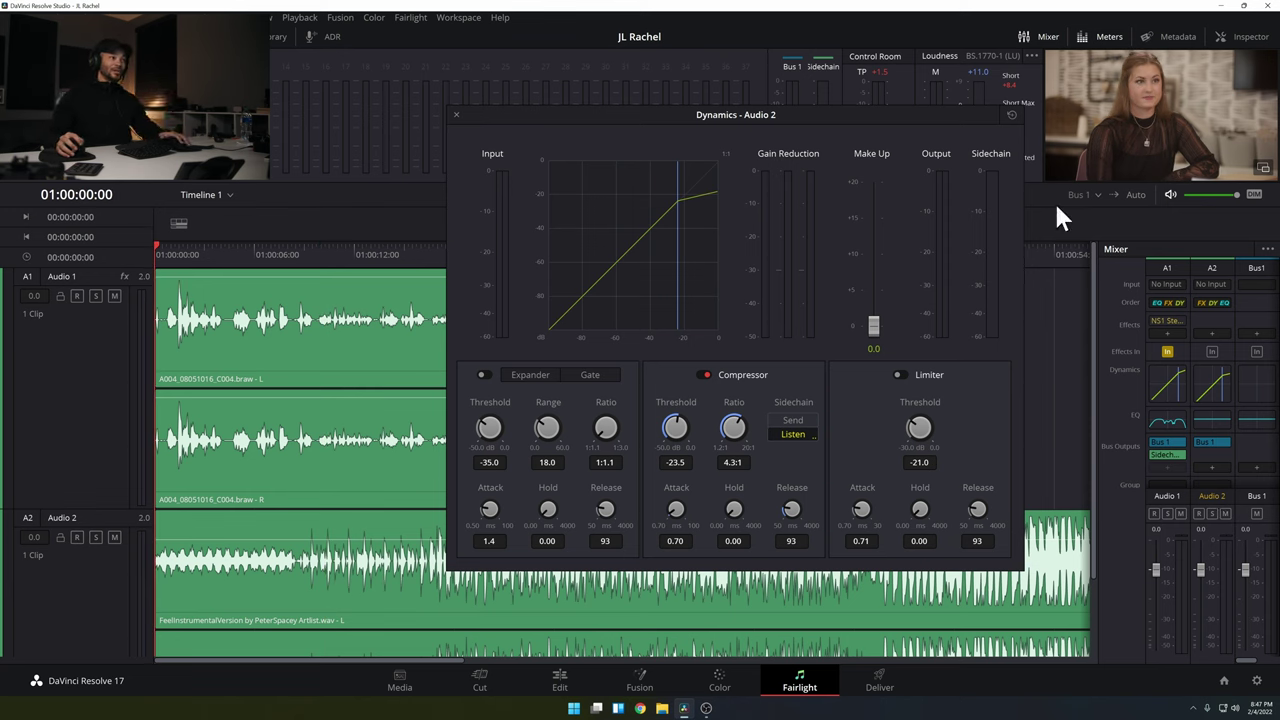
left_click(706, 375)
key("space")
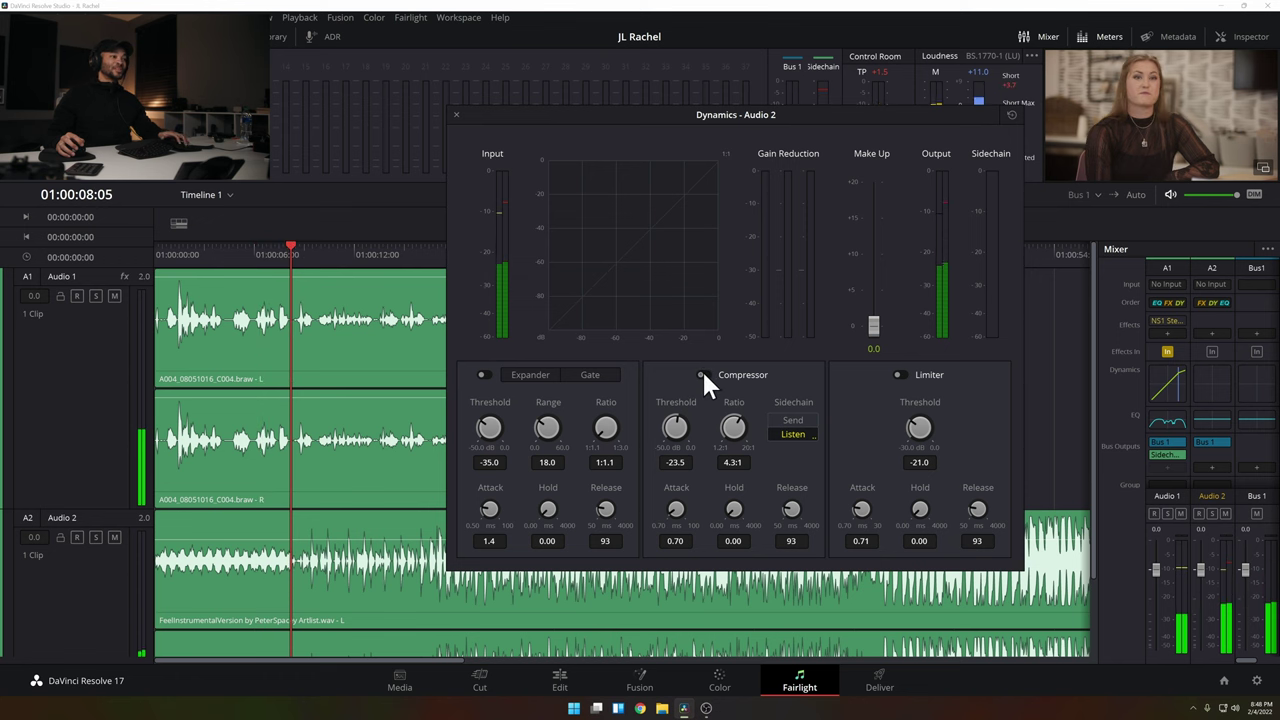
left_click(704, 375)
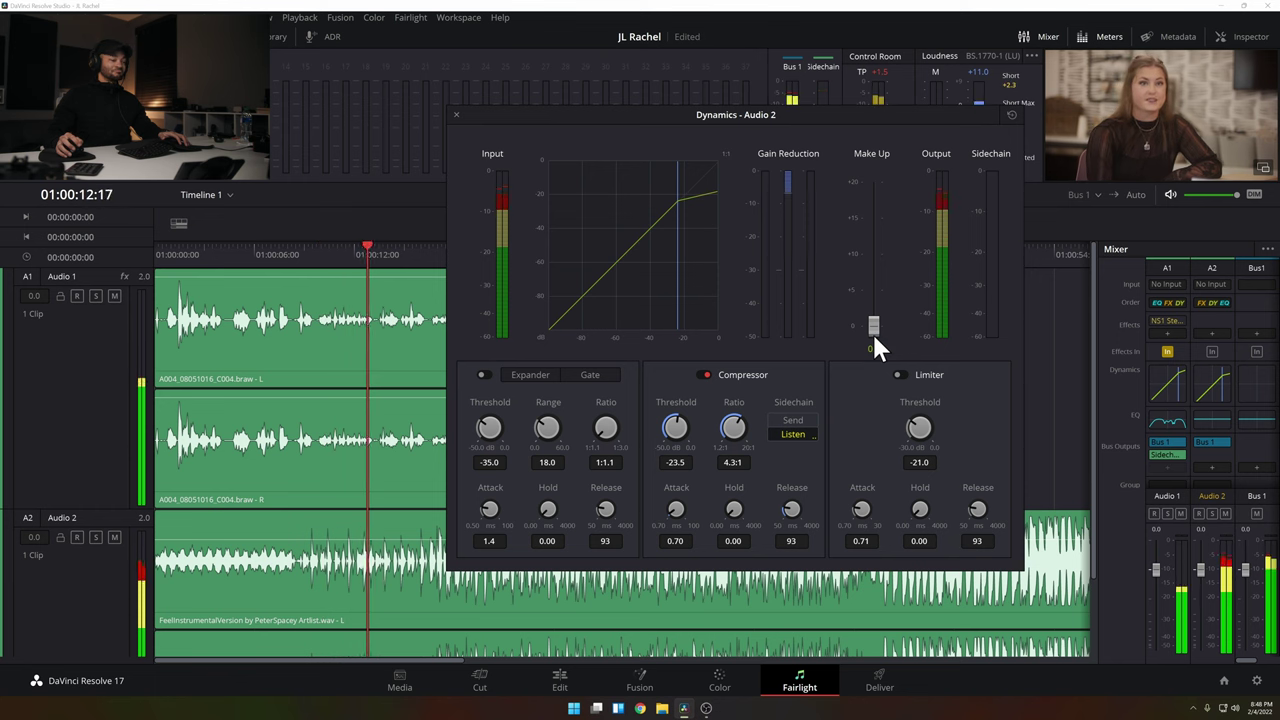
key("space")
Lower Audio 2's compressor threshold to -26.2 dB and replay from about 01:00:10:00.
left_click_drag(674, 432, 652, 449)
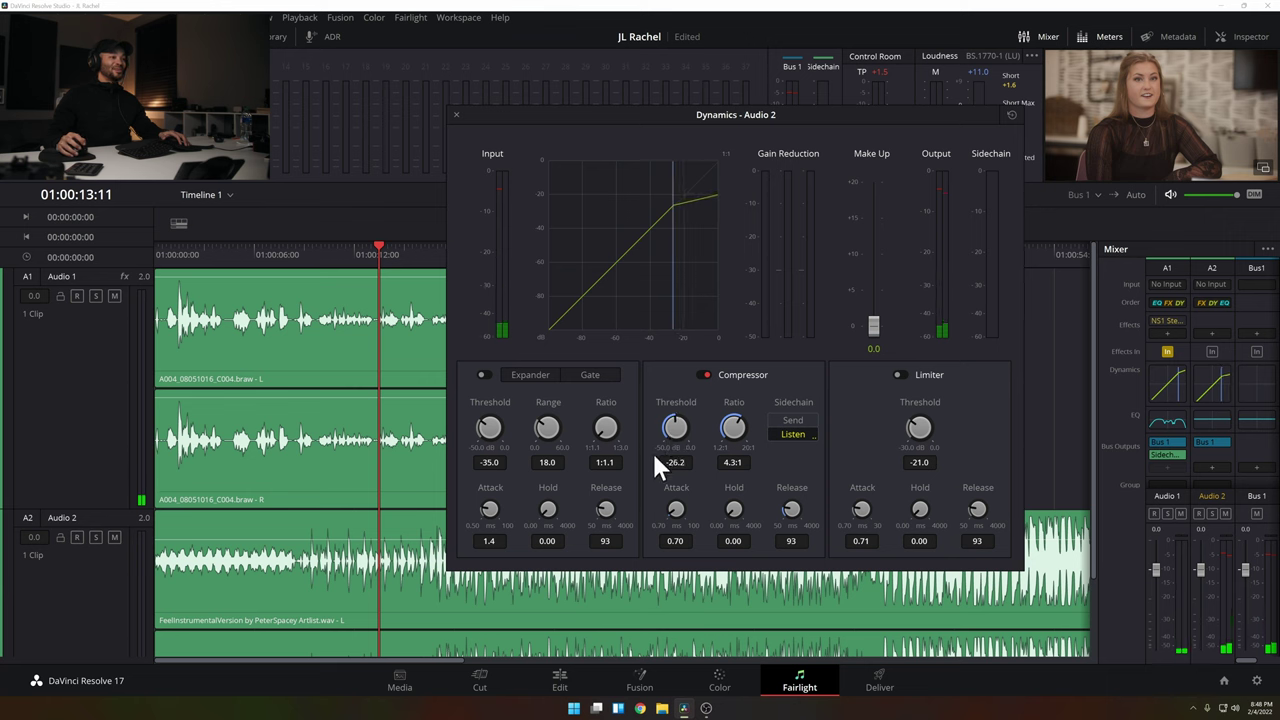
left_click(320, 254)
key("space")
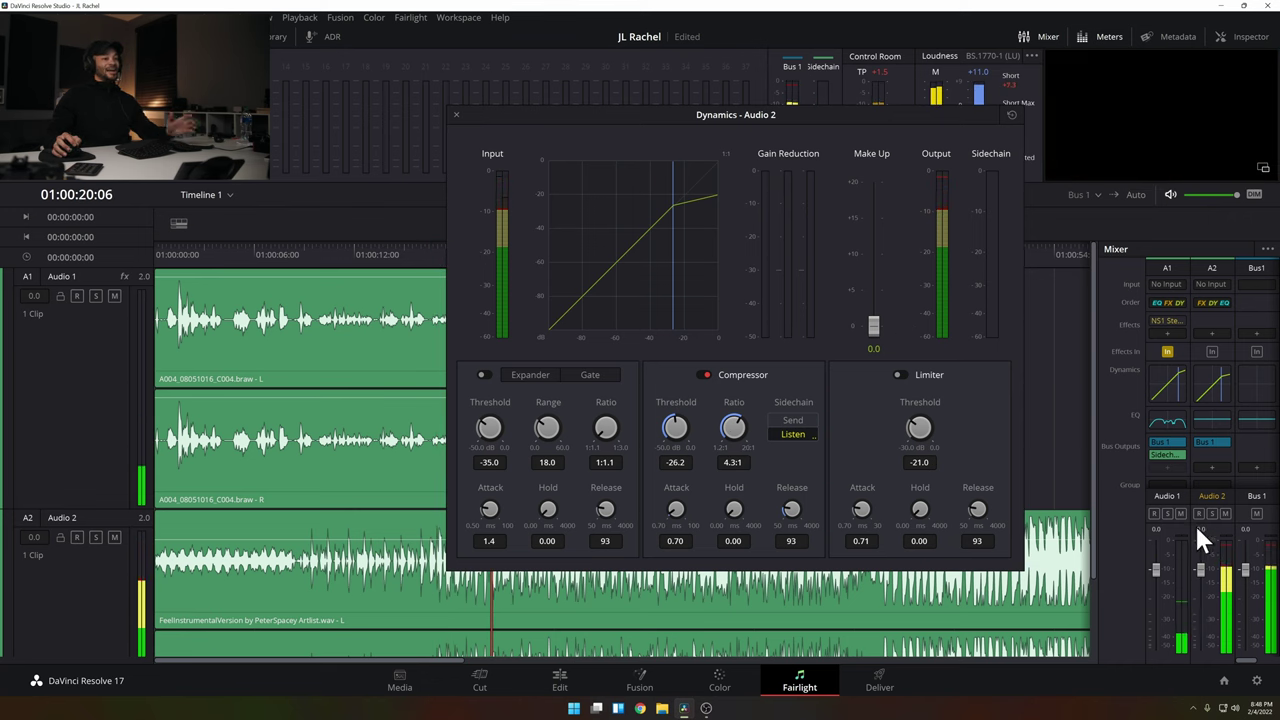
Lower Audio 2's mixer fader to -6.5 dB and listen again from the start of the timeline.
left_click(1201, 581)
left_click_drag(174, 262, 142, 260)
key("space")
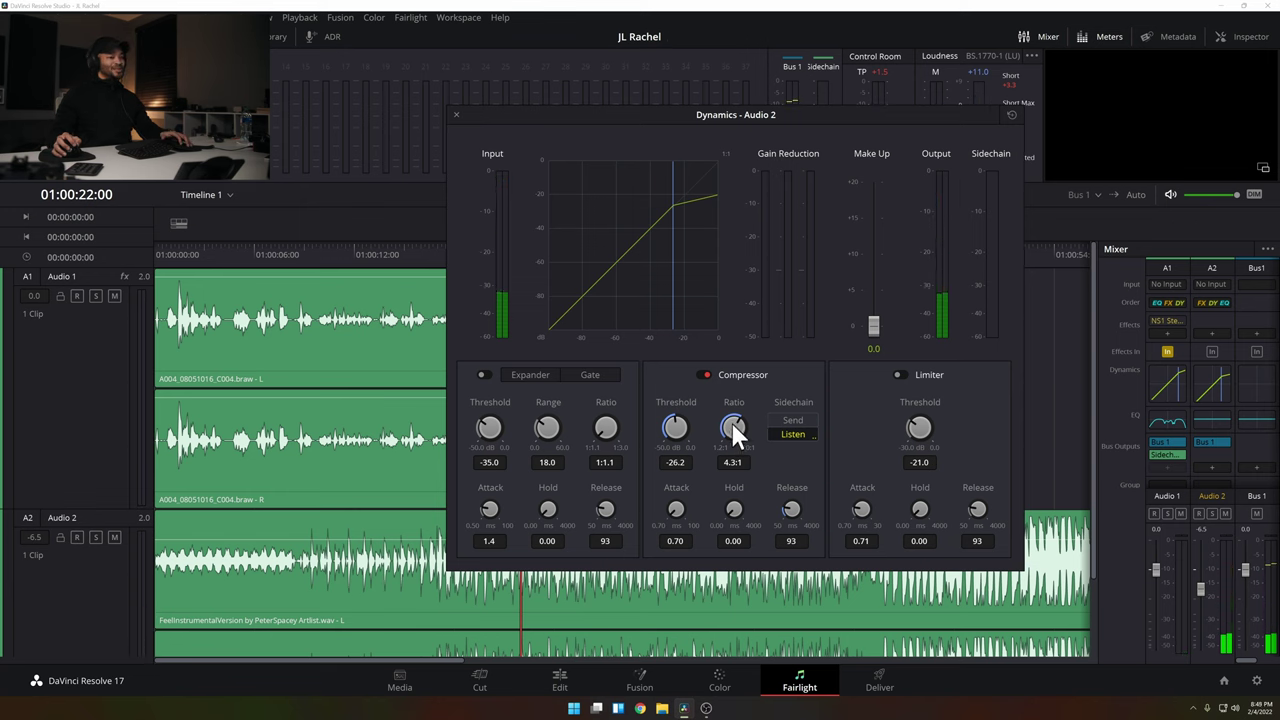
Set Audio 2's compressor threshold to -23.9 dB and ratio to 6.3:1, raise its fader to -3.9 dB during playback, and close the dynamics.
left_click_drag(679, 425, 693, 401)
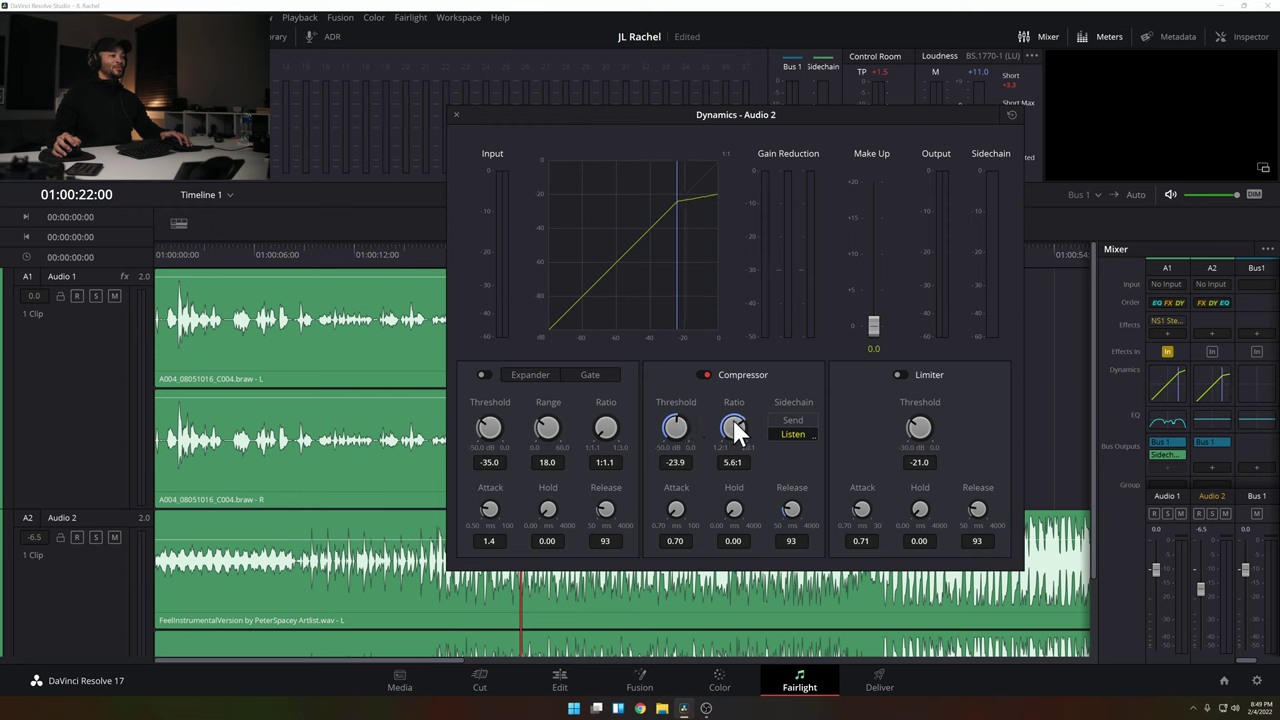
left_click(162, 254)
key("space")
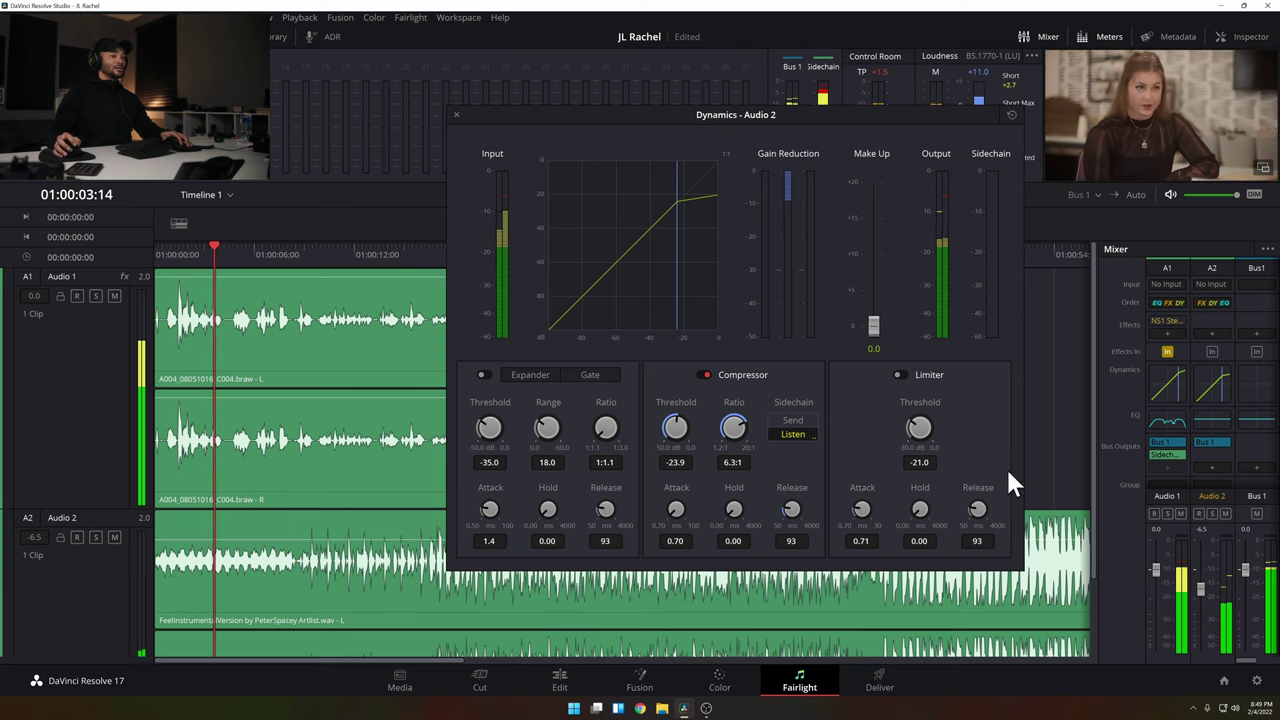
left_click_drag(1196, 583, 1201, 580)
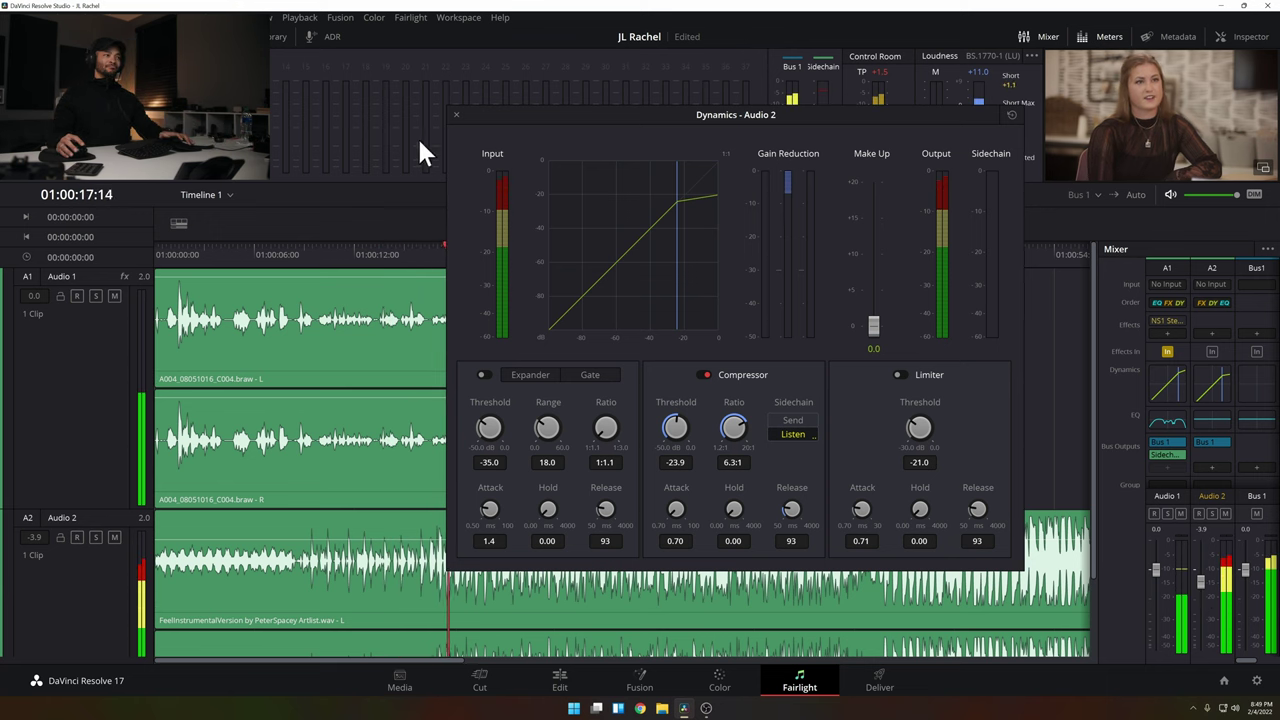
left_click(455, 113)
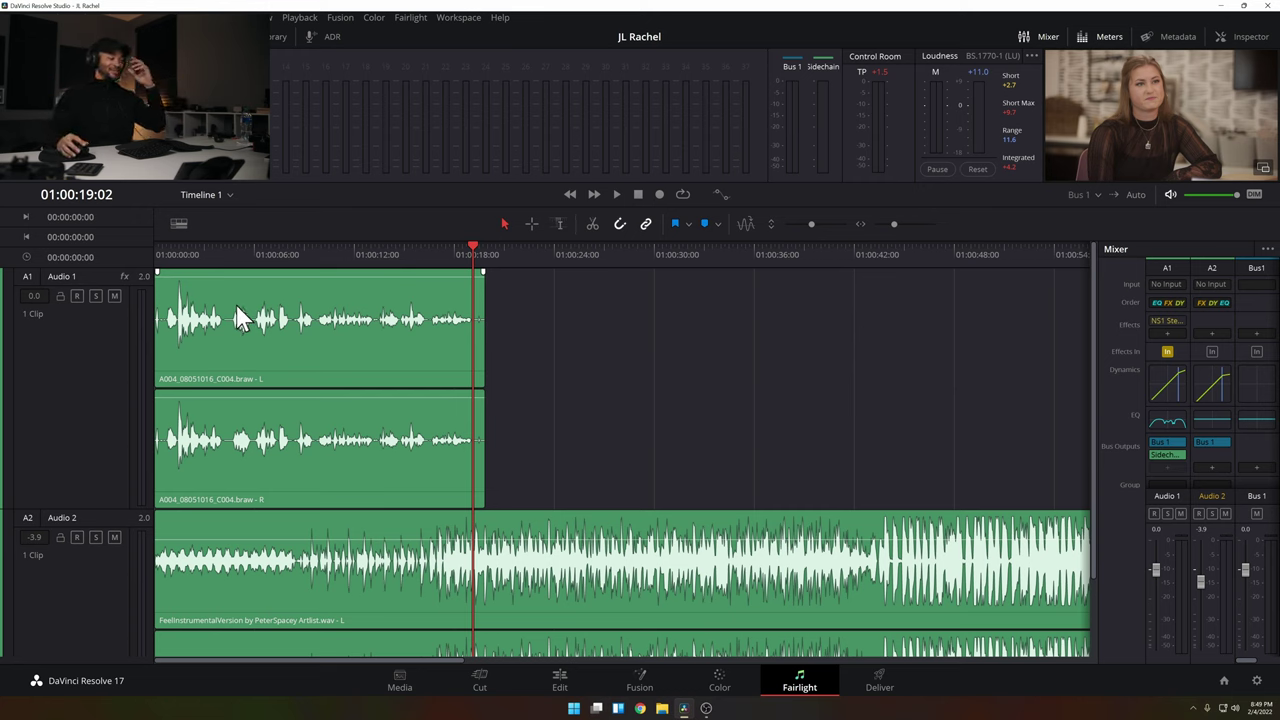
Start playback briefly from the timeline's start, and look at Audio 2's track equalizer without changing it.
key("Home")
key("space")
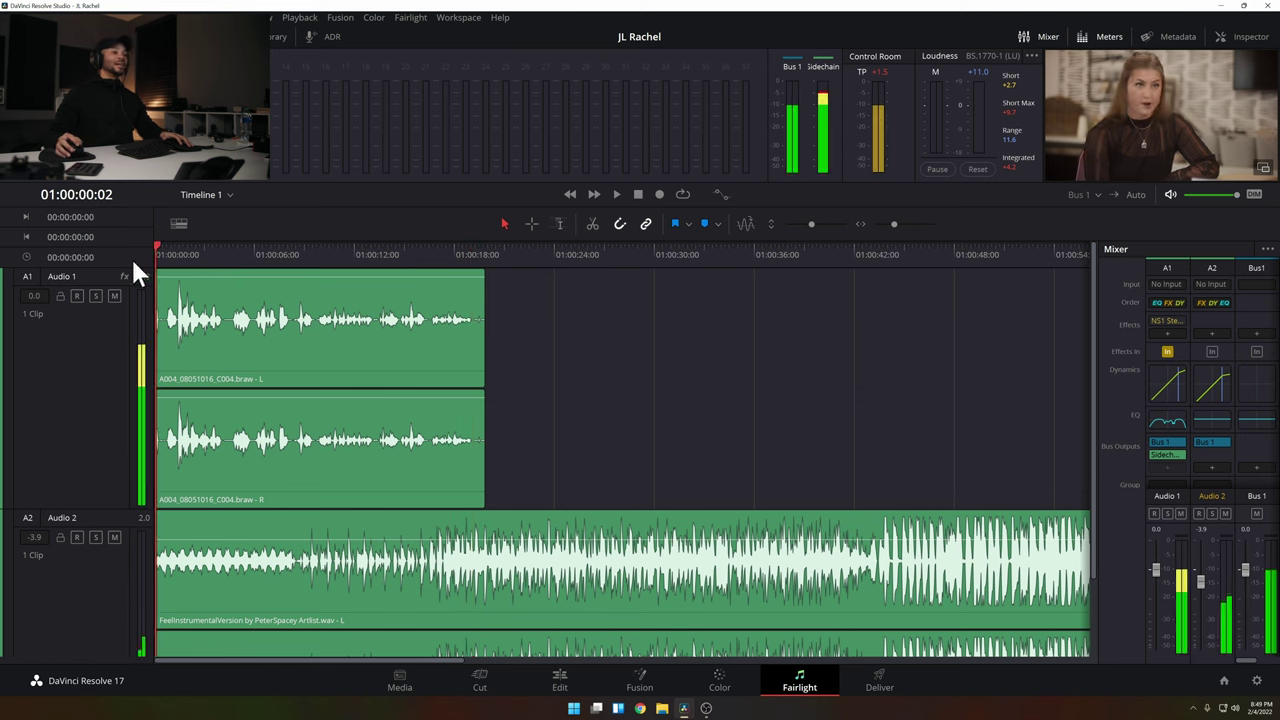
double_click(1219, 416)
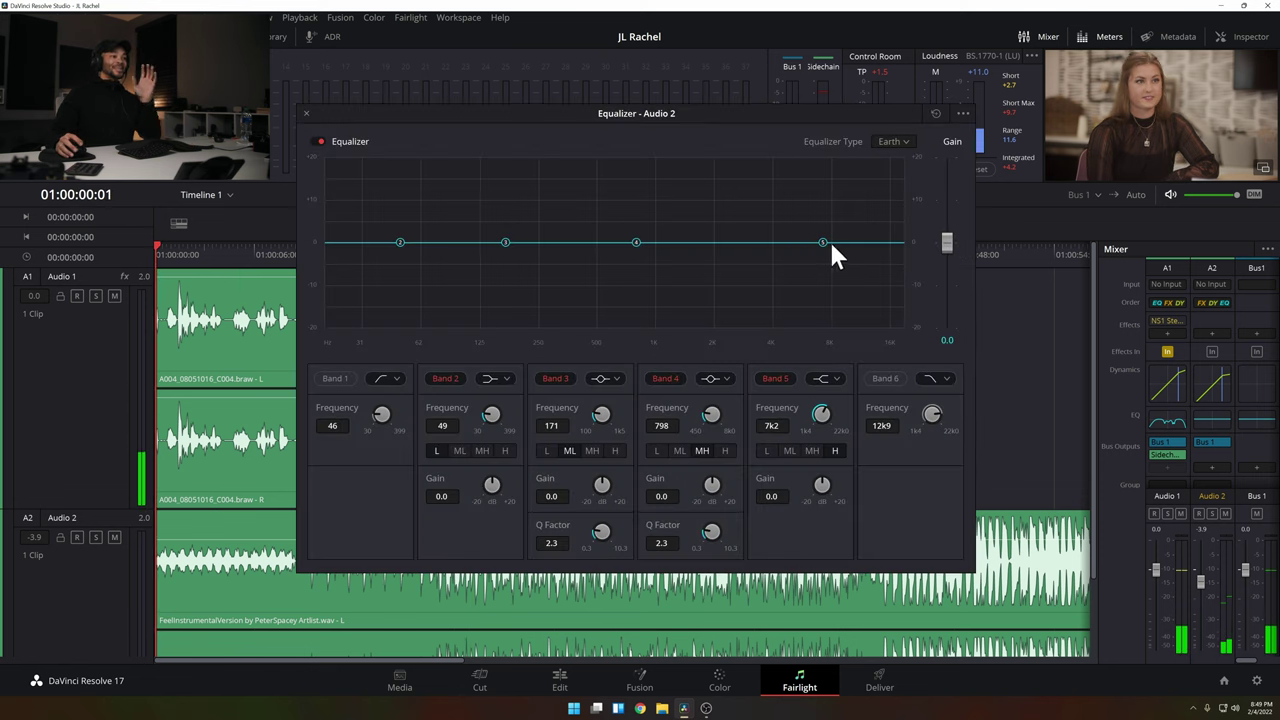
left_click(306, 114)
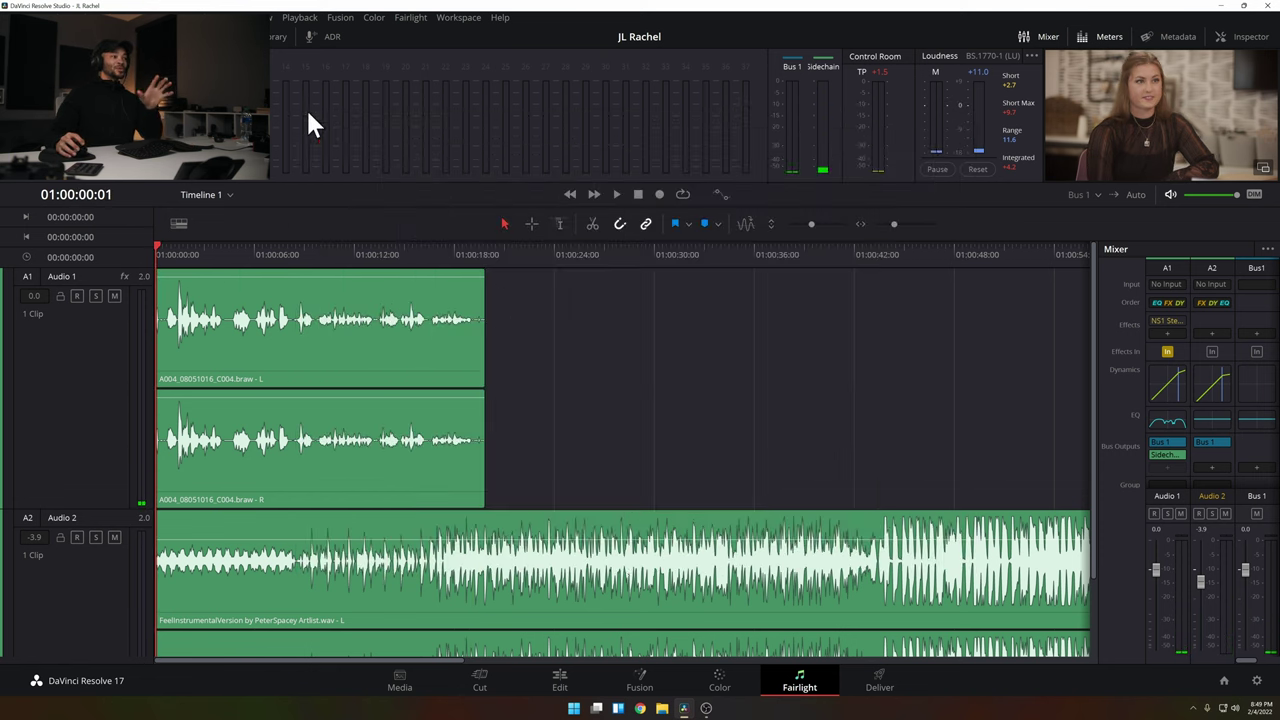
Enable the music clip's own equalizer and cut band 3 by about 11.3 dB at 4.4 kHz.
left_click(620, 582)
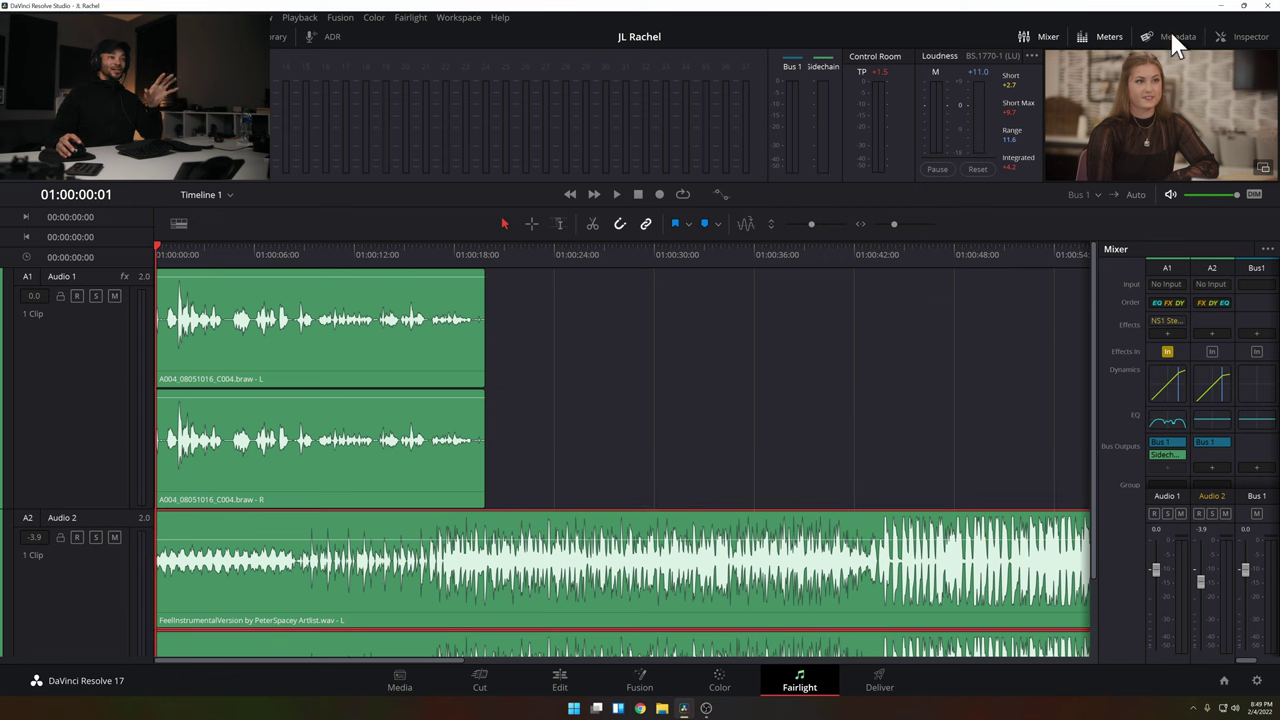
left_click(1220, 38)
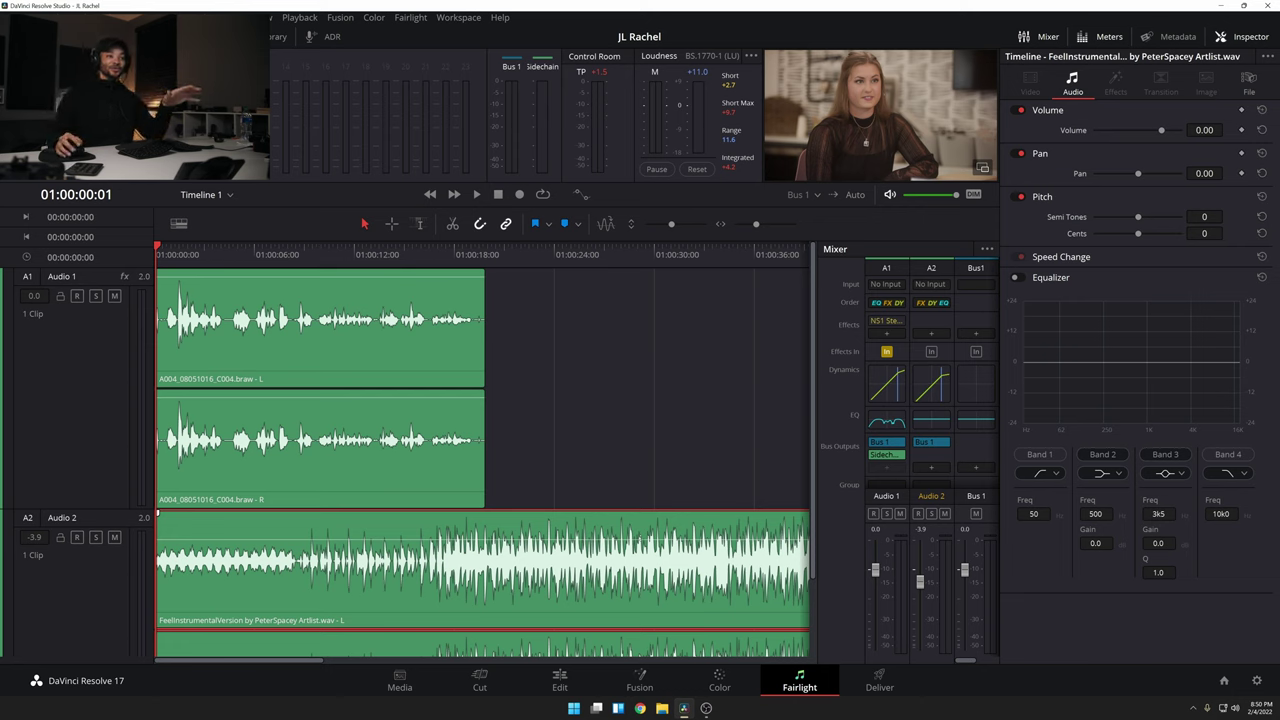
left_click(1015, 278)
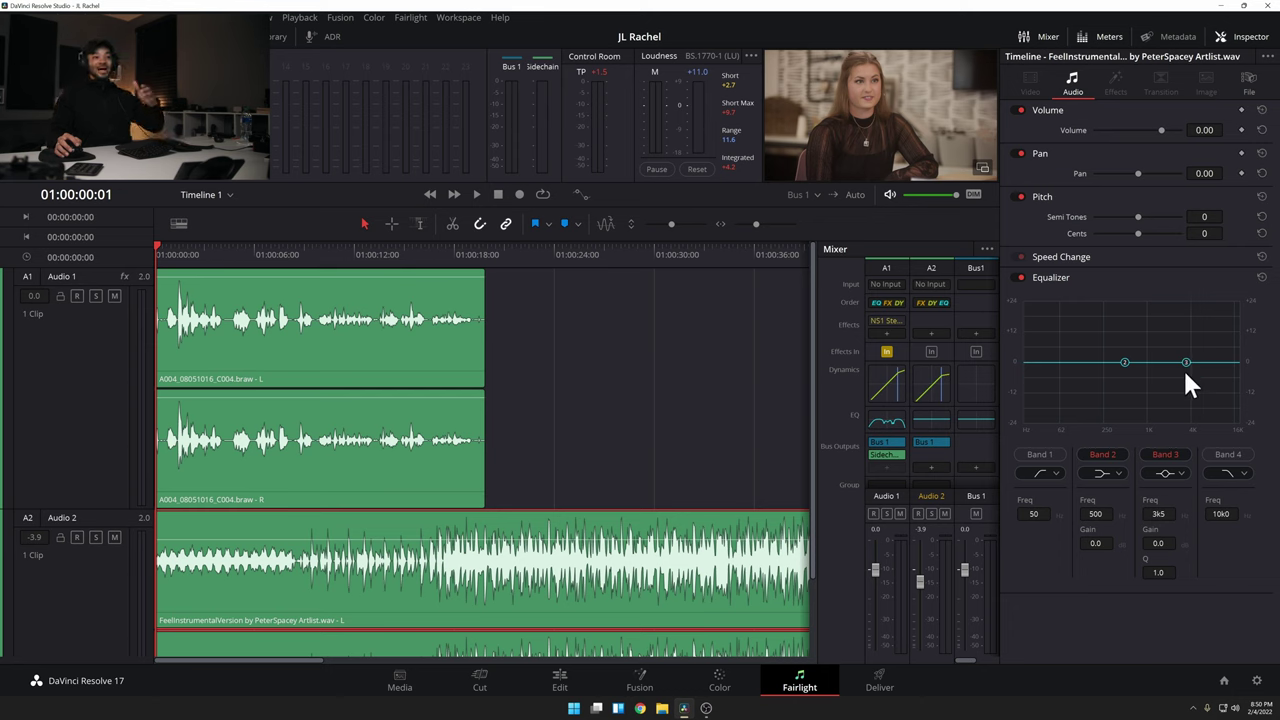
left_click_drag(1187, 362, 1191, 388)
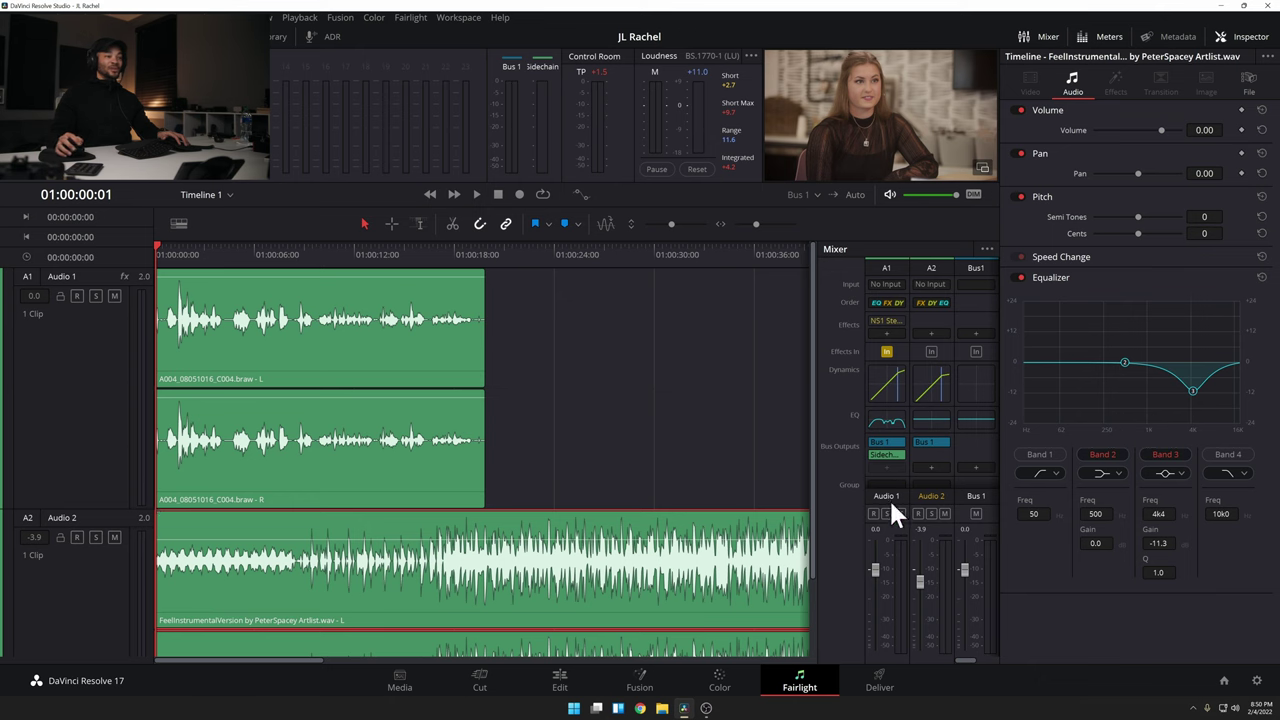
Change the music clip's EQ band 2 to a bell at 1.2 kHz with -6.3 dB gain, and set band 3 to -11.8 dB at 4.5 kHz.
left_click(1115, 474)
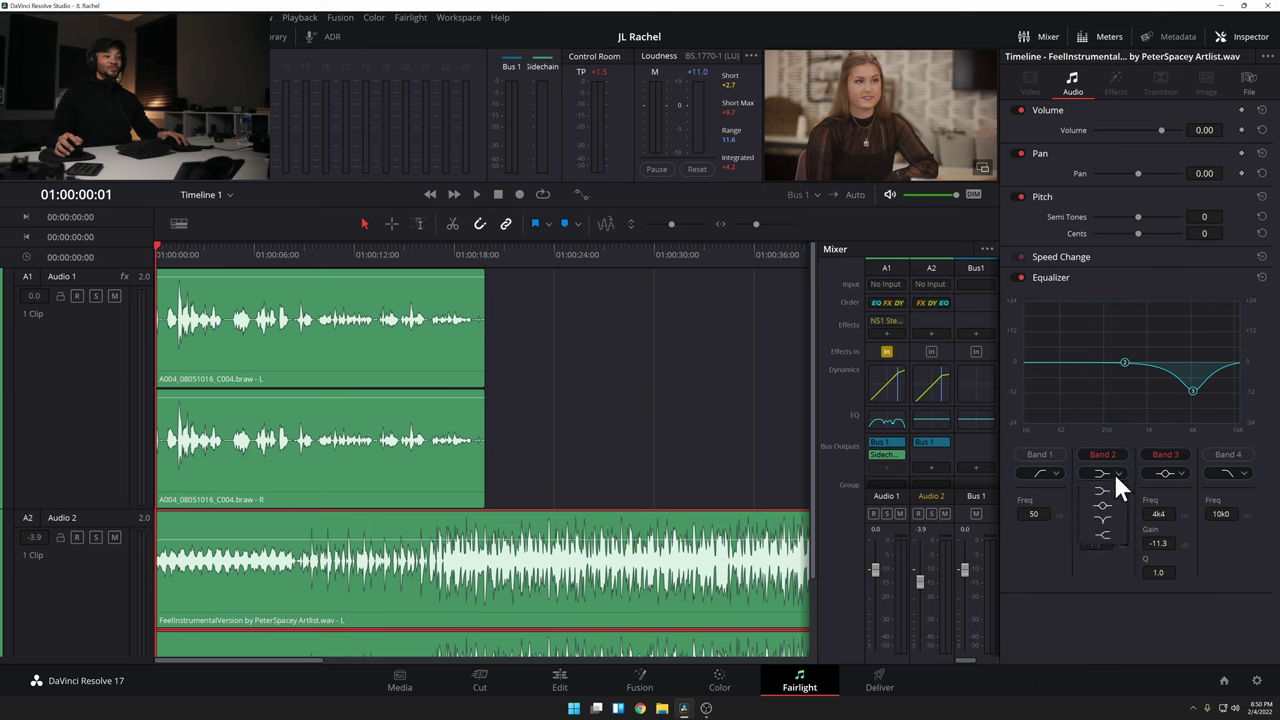
left_click(1112, 505)
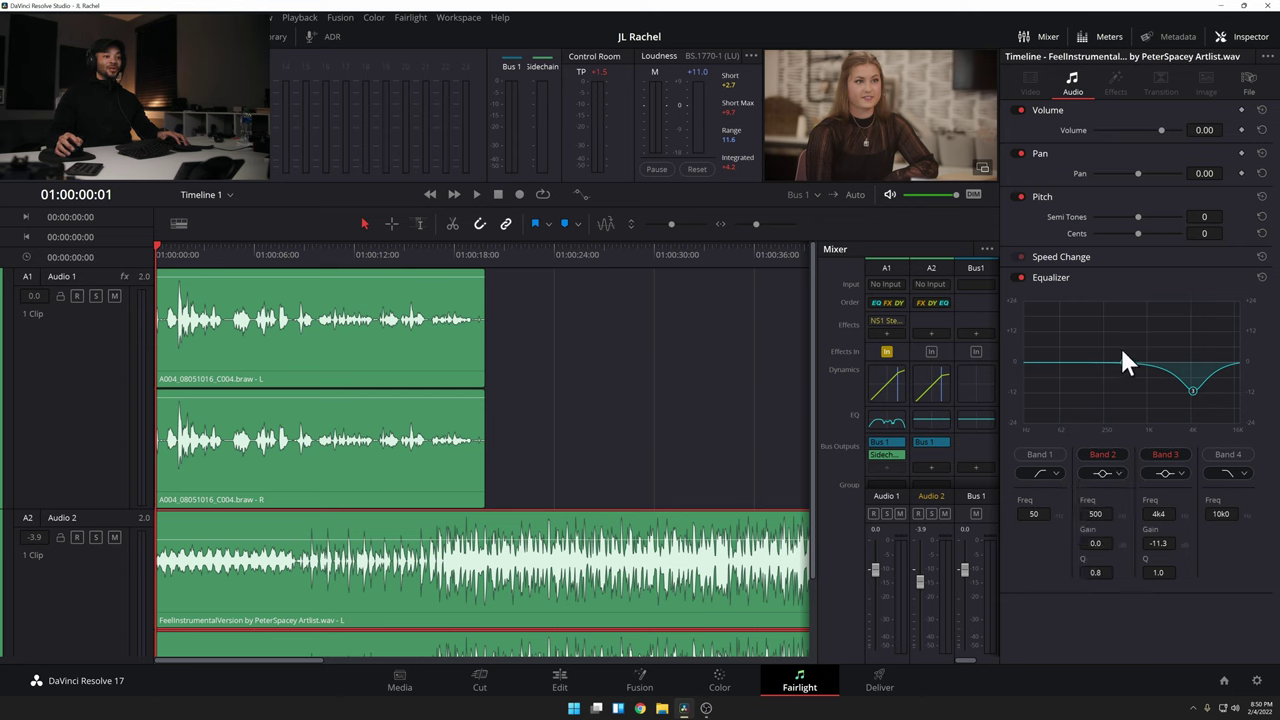
left_click_drag(1157, 378, 1151, 382)
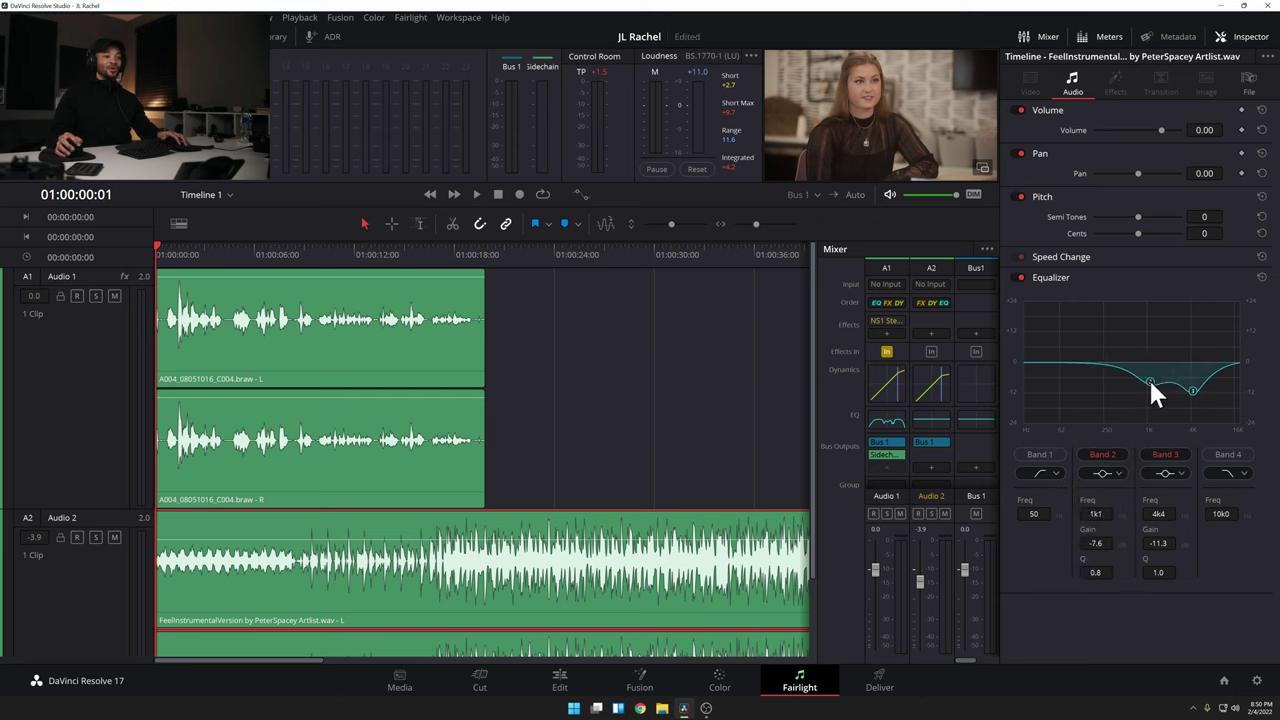
left_click_drag(1146, 381, 1148, 380)
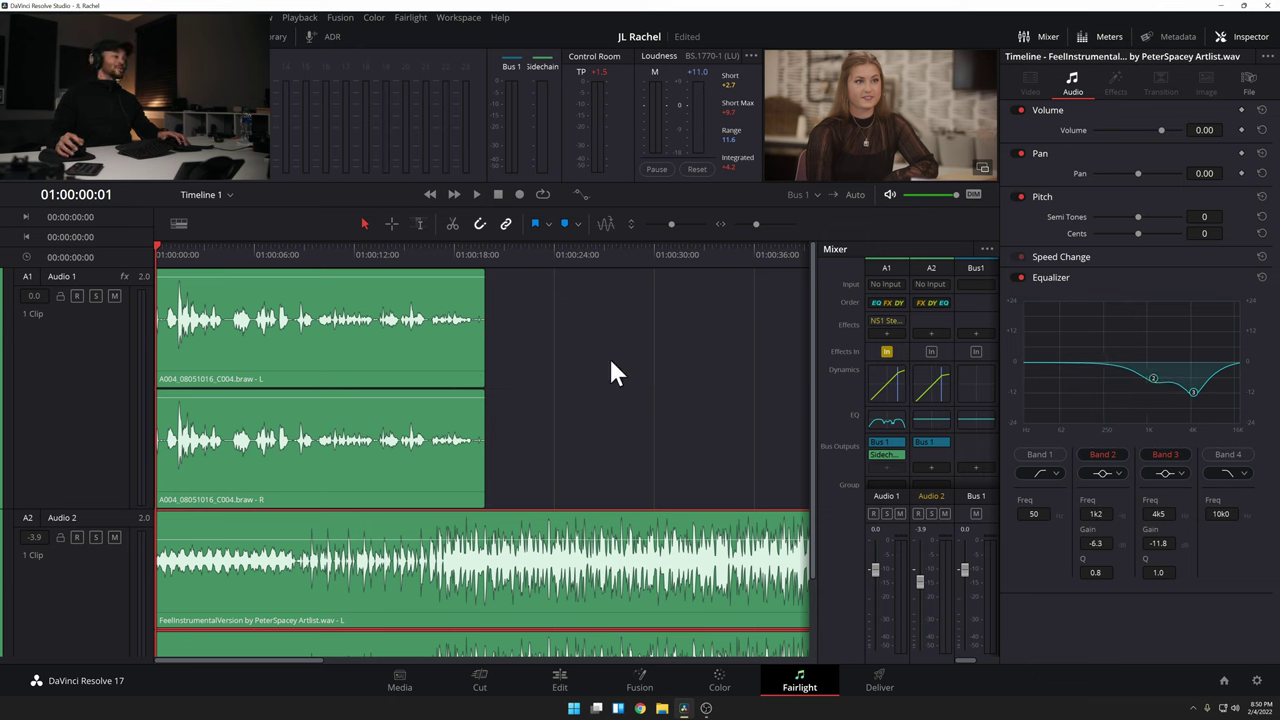
Play the mix until about 01:00:20:00, hide the clip's properties, and set Audio 2's fader to -2.4 dB while listening.
key("space")
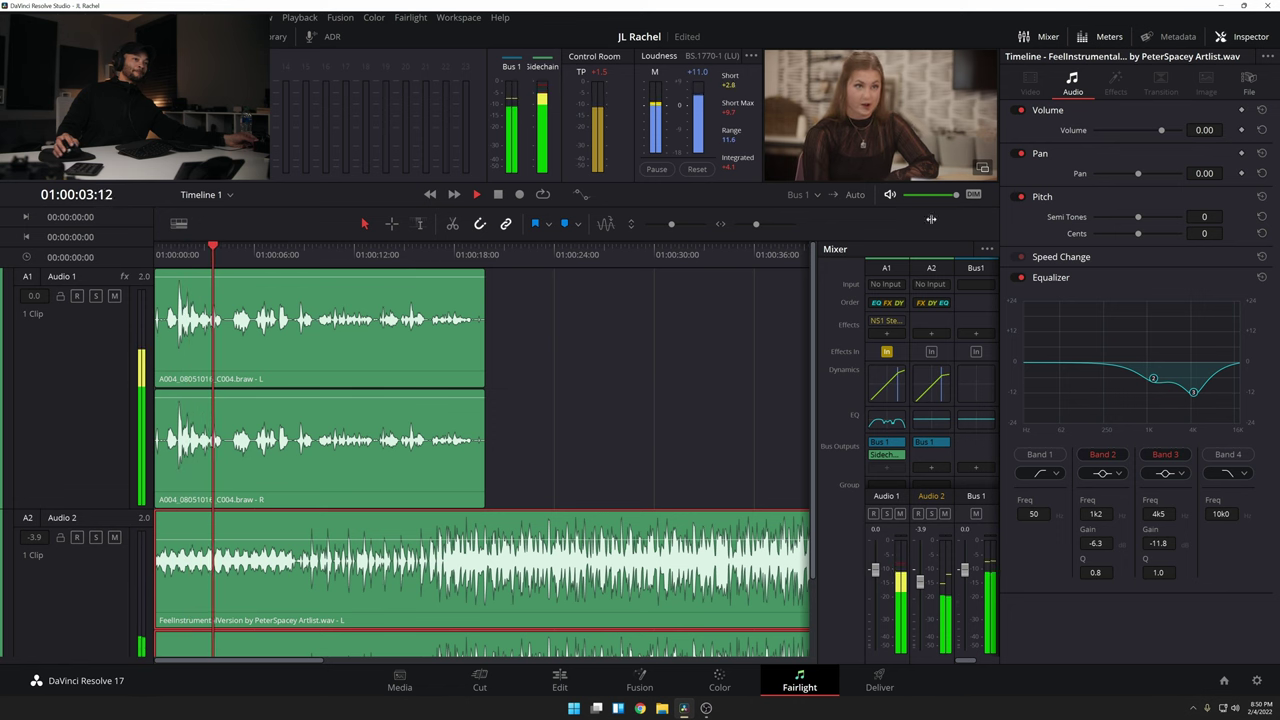
left_click(1242, 36)
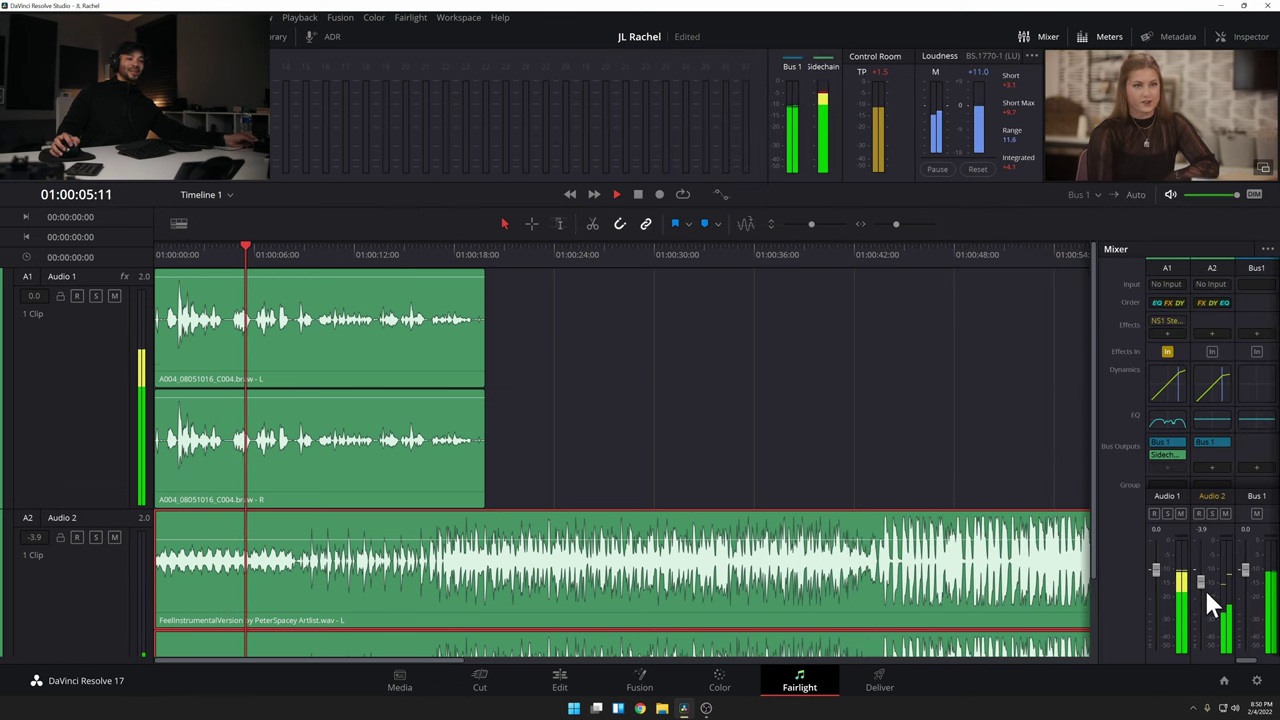
left_click_drag(1200, 579, 1200, 568)
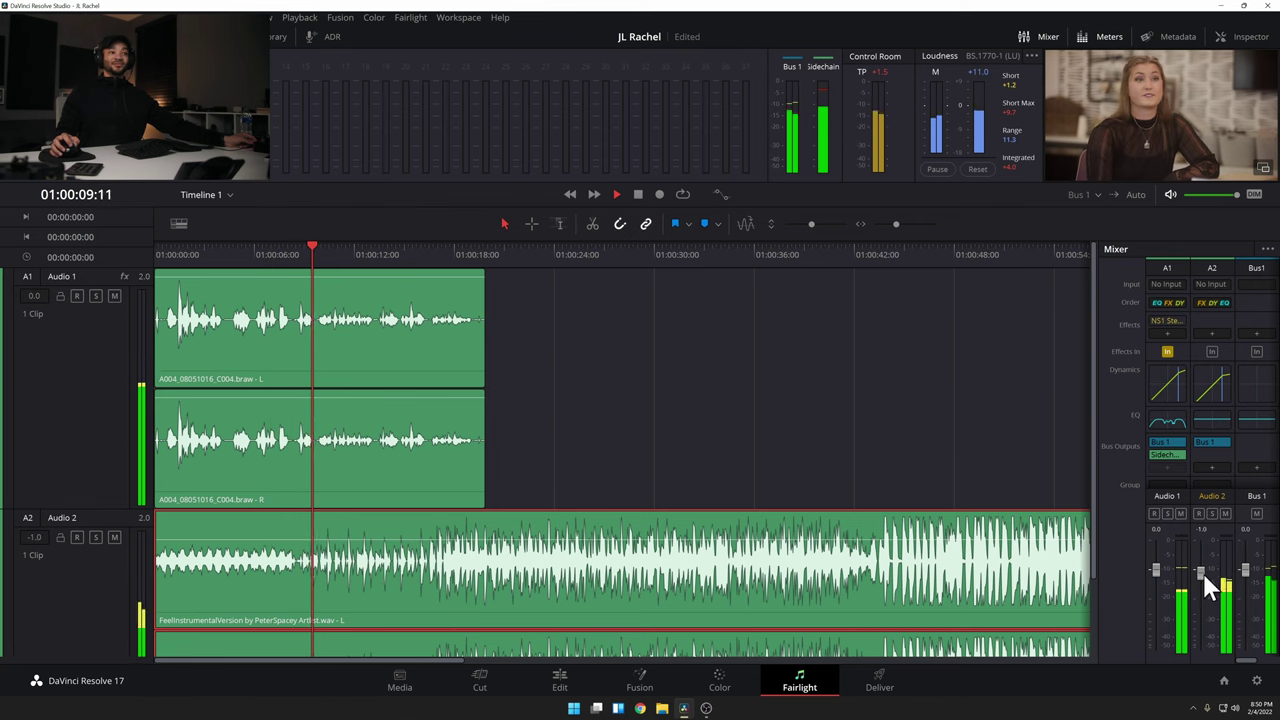
left_click_drag(1202, 570, 1202, 574)
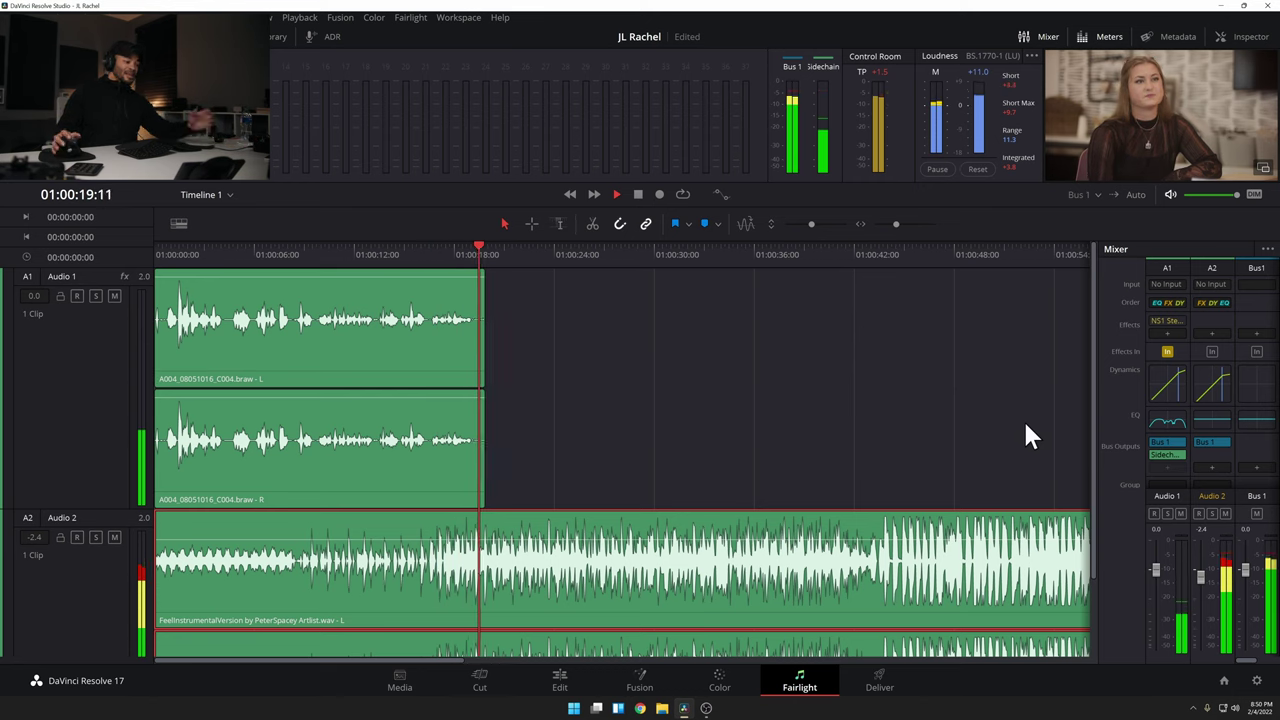
key("space")
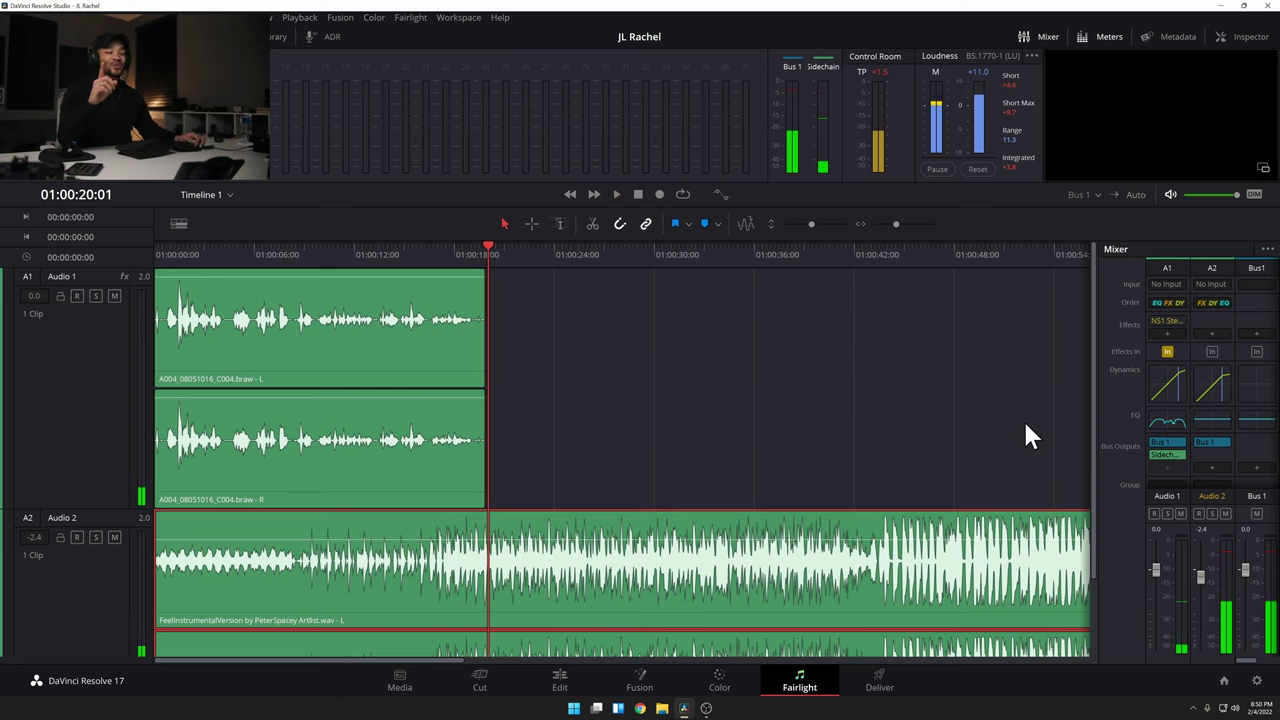